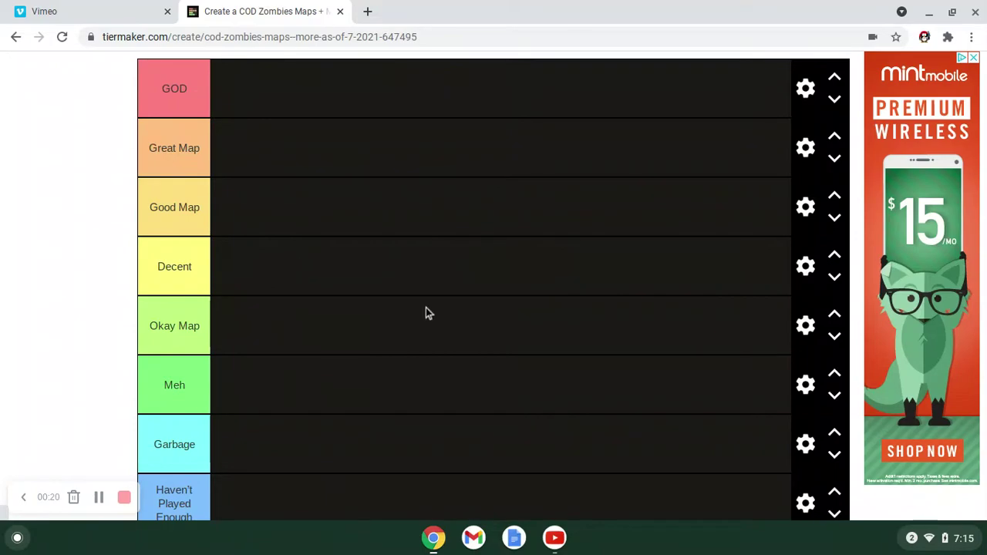
Place the Exodus map in the Haven't Played Enough tier.
scroll(426, 308, down, 4)
scroll(425, 312, up, 1)
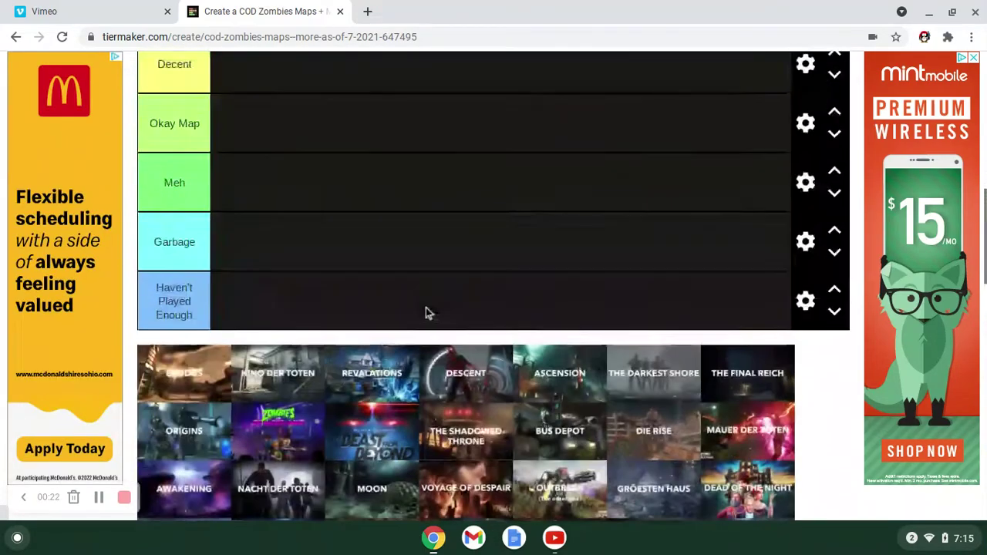
scroll(191, 250, down, 2)
scroll(192, 249, up, 2)
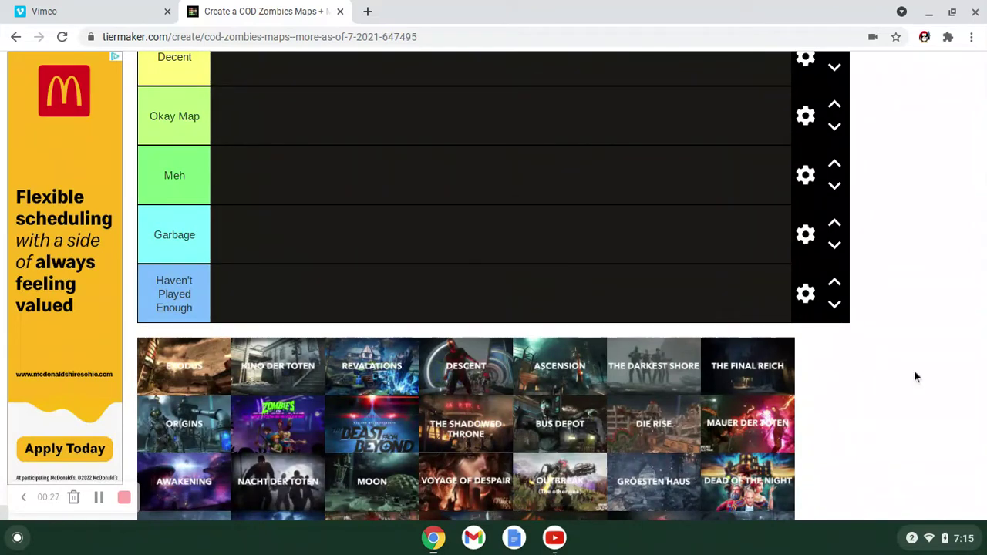
scroll(829, 348, down, 2)
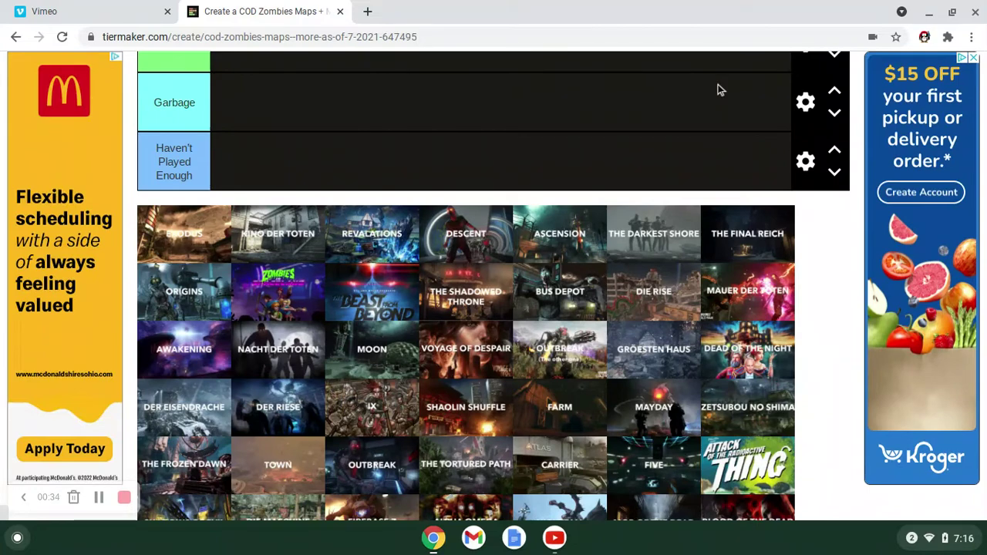
scroll(717, 90, up, 7)
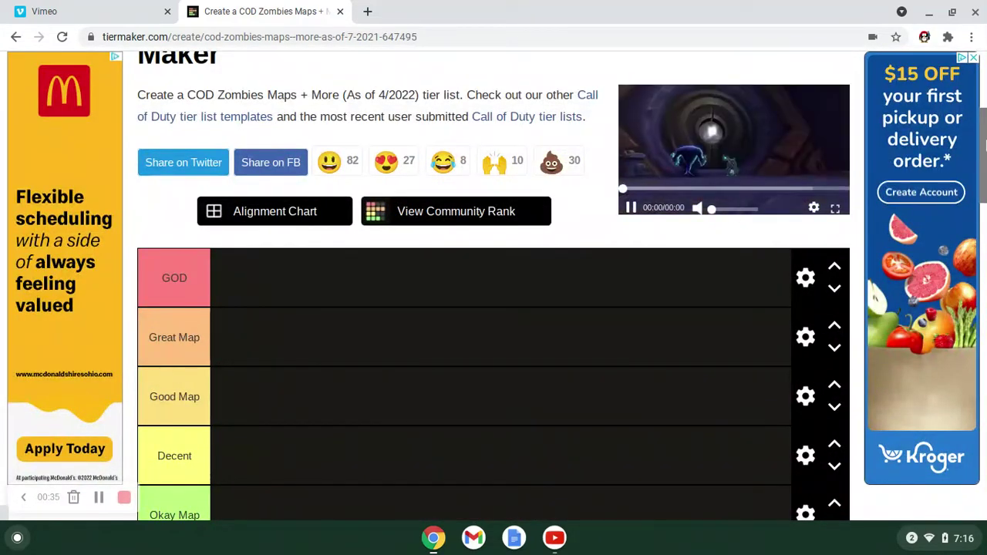
drag(976, 137, 984, 244)
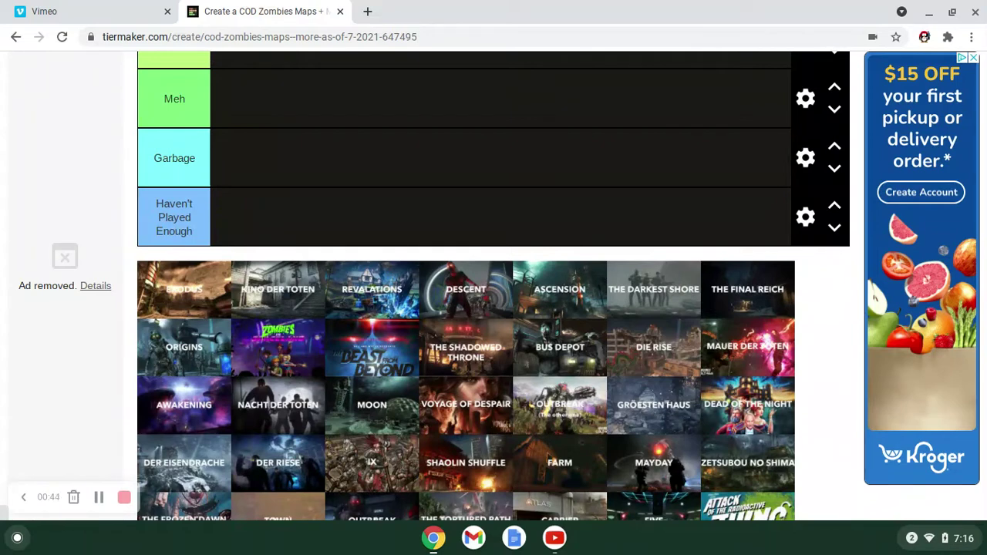
drag(274, 210, 276, 217)
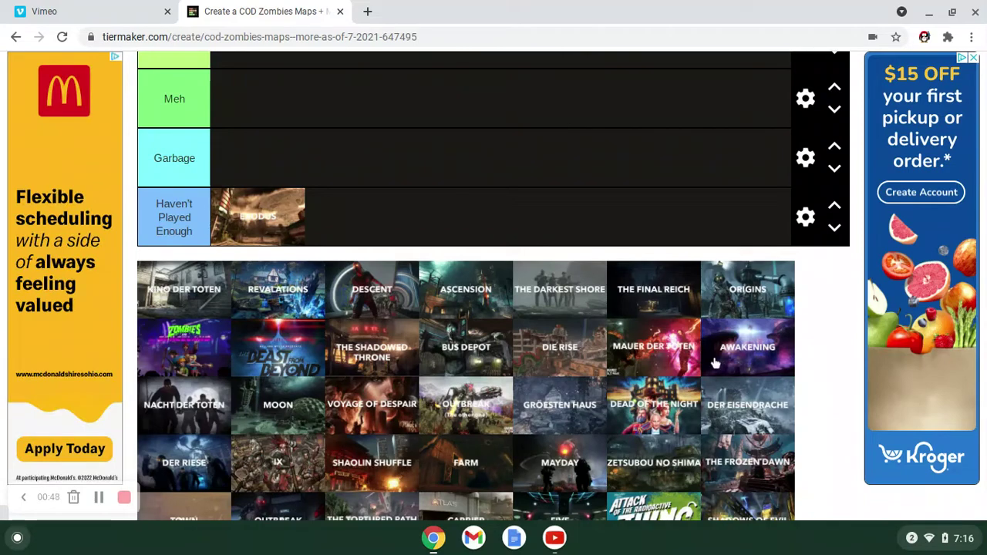
Place the Kino der Toten map in the Great Map tier.
scroll(713, 362, up, 2)
scroll(711, 364, down, 1)
scroll(711, 363, up, 2)
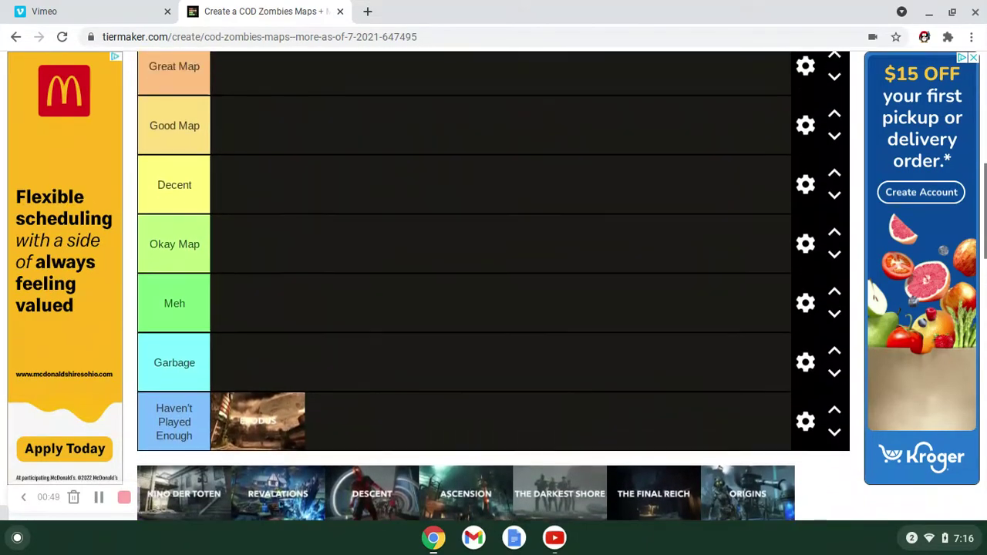
scroll(177, 484, down, 1)
drag(183, 481, 291, 61)
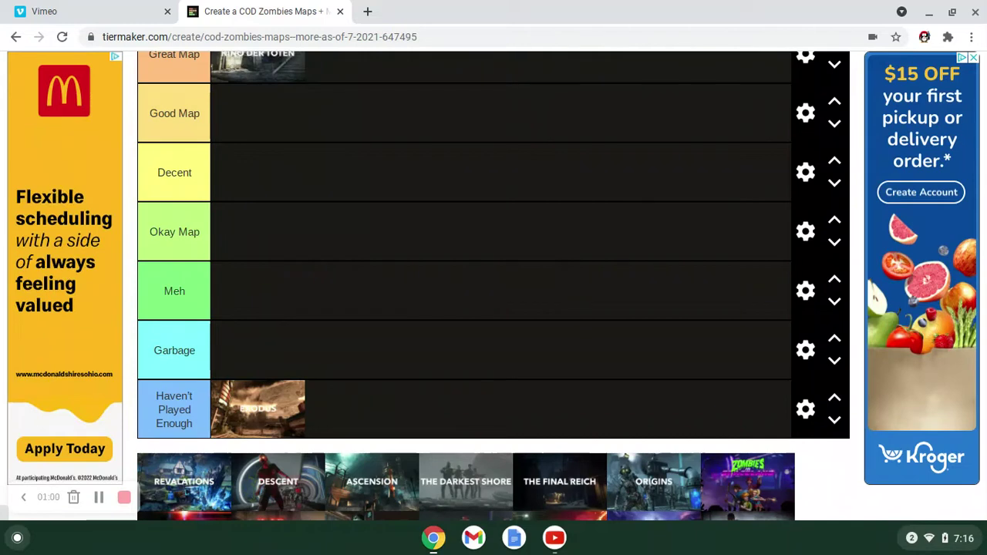
Add the Revalations map to the Great Map tier, after Kino der Toten.
drag(984, 248, 984, 219)
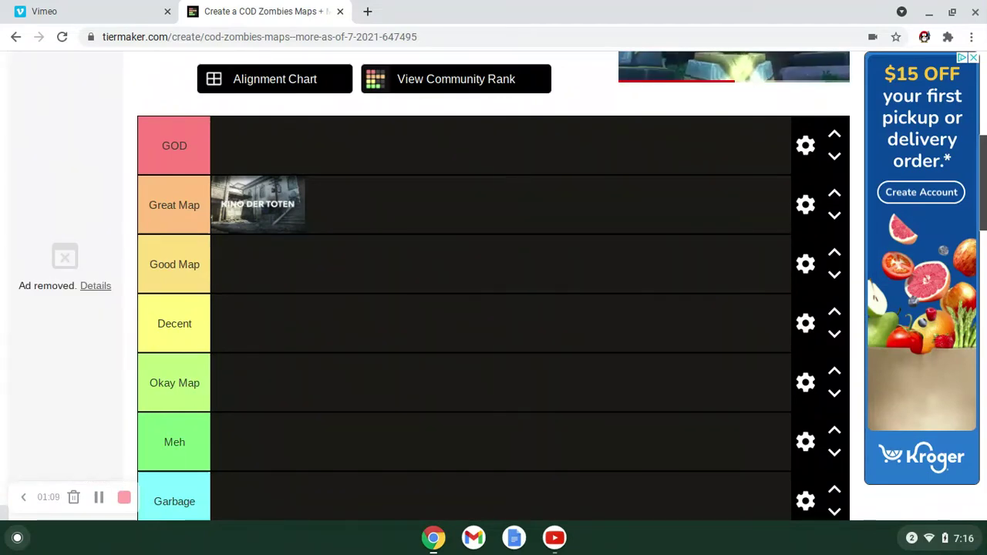
mouse_move(984, 219)
mouse_down()
mouse_move(984, 282)
mouse_move(984, 223)
mouse_move(985, 238)
mouse_up()
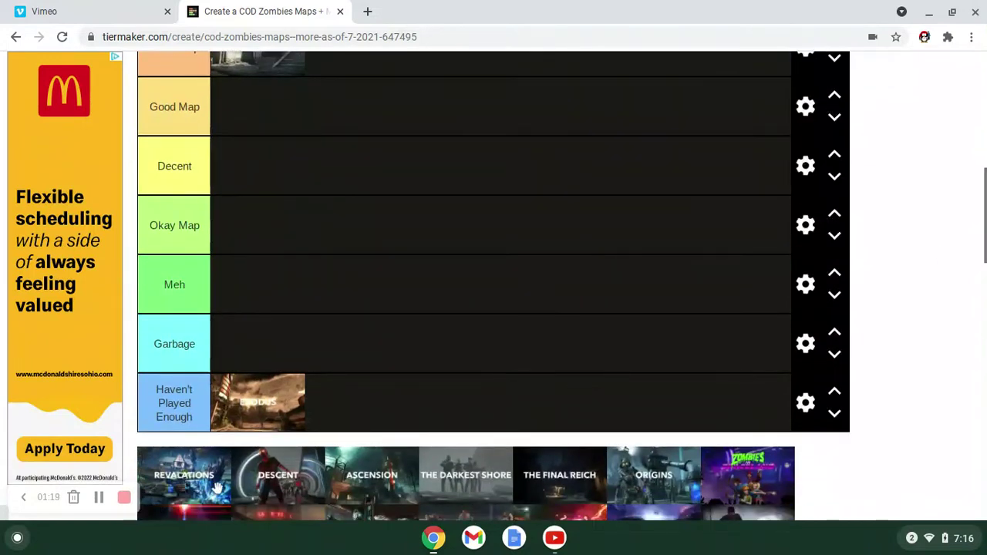
drag(409, 82, 367, 71)
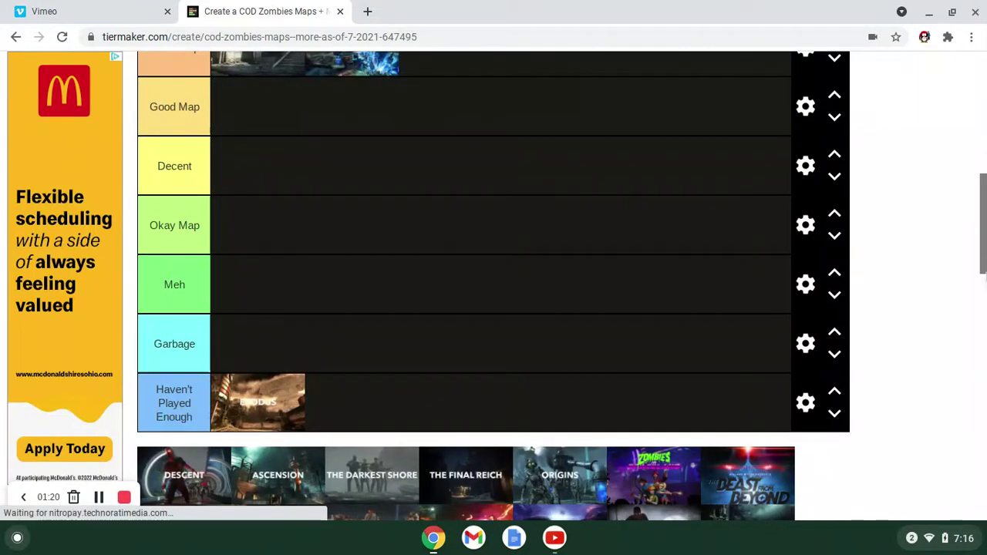
Place the Descent map in the Garbage tier.
drag(984, 223, 984, 187)
scroll(985, 259, down, 2)
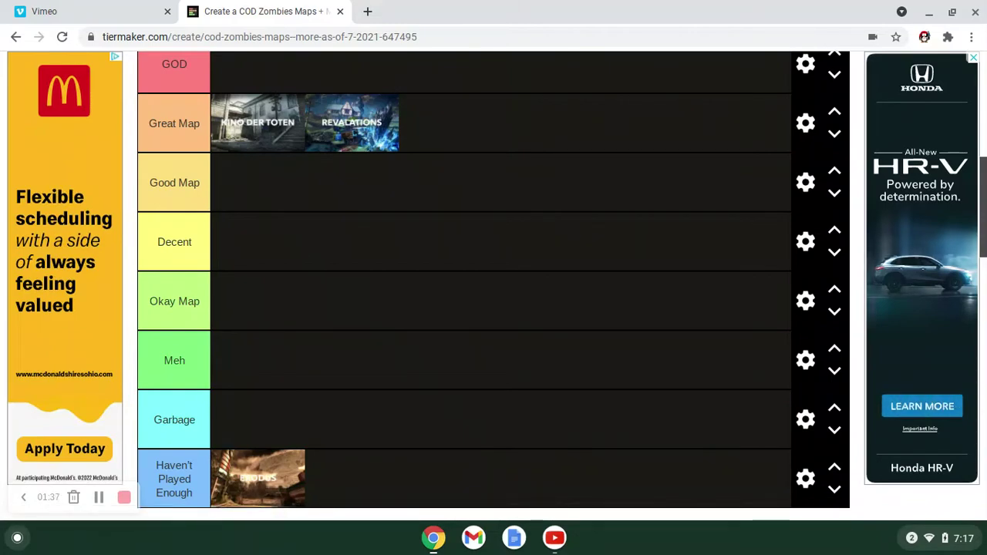
scroll(493, 286, down, 5)
scroll(204, 363, up, 2)
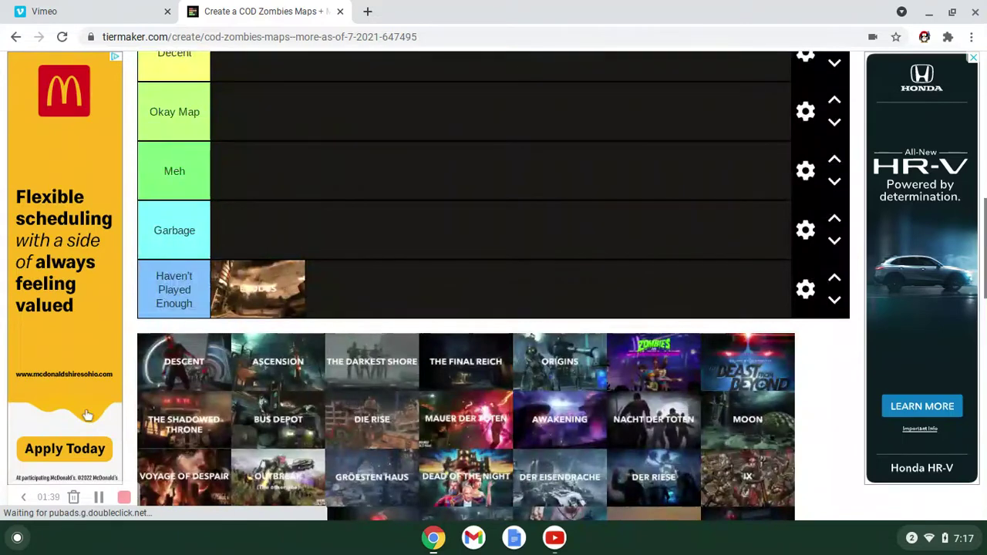
drag(204, 364, 282, 227)
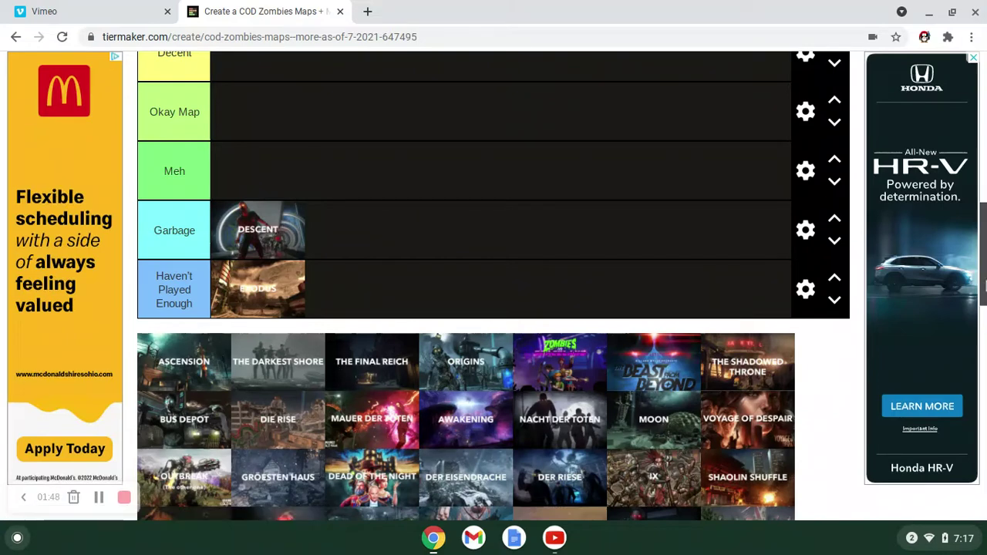
Place the Ascension map in the Okay Map tier.
scroll(984, 262, up, 2)
scroll(984, 262, down, 1)
scroll(984, 263, up, 1)
scroll(984, 262, down, 1)
scroll(984, 262, up, 1)
scroll(984, 262, down, 1)
scroll(984, 262, up, 1)
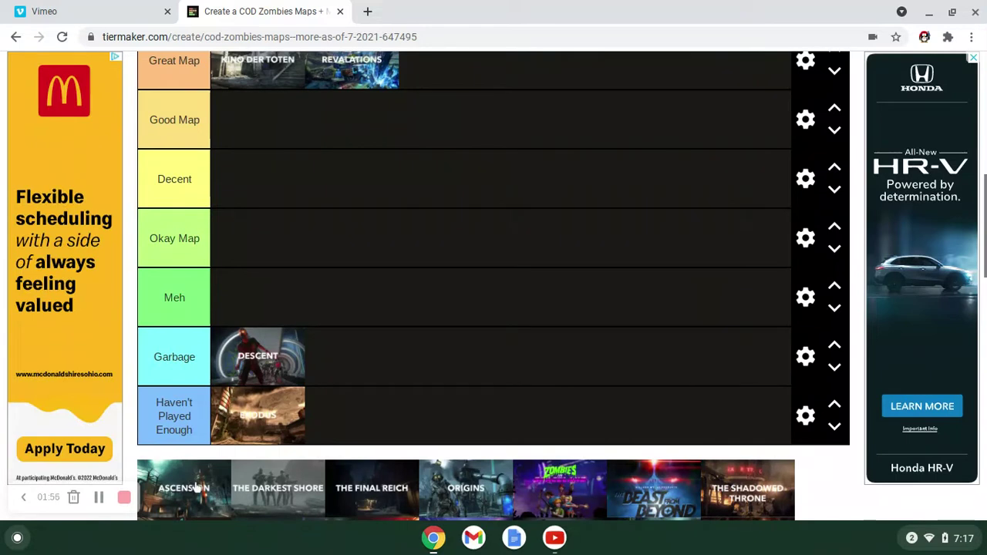
drag(197, 466, 271, 176)
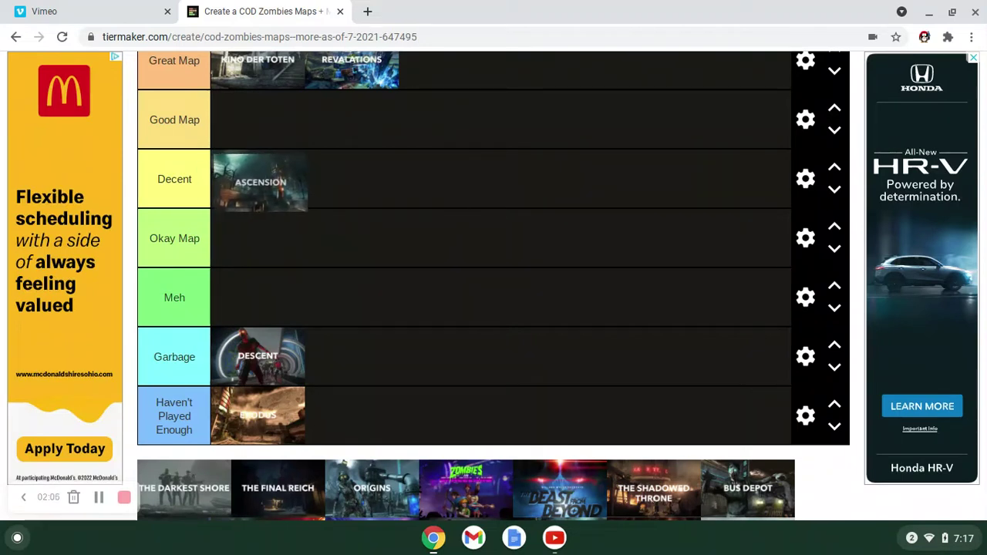
drag(271, 176, 281, 238)
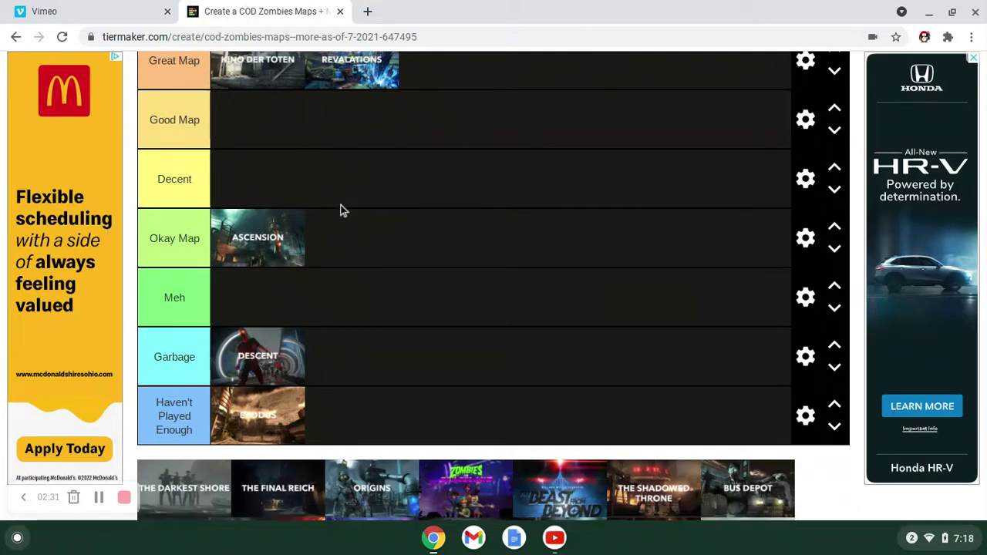
Place The Darkest Shore in the Haven't Played Enough tier and The Final Reich in the Decent tier.
drag(198, 503, 363, 421)
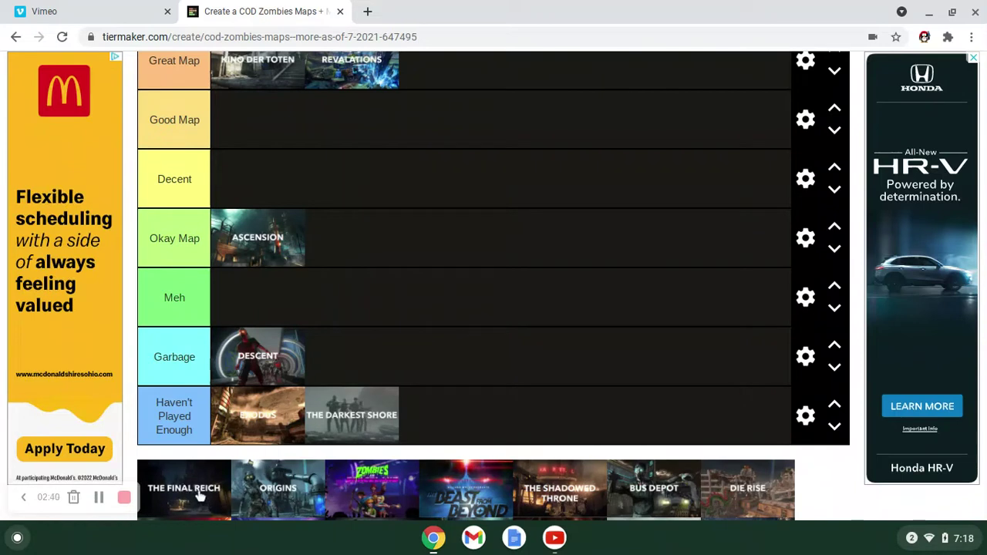
drag(197, 484, 288, 190)
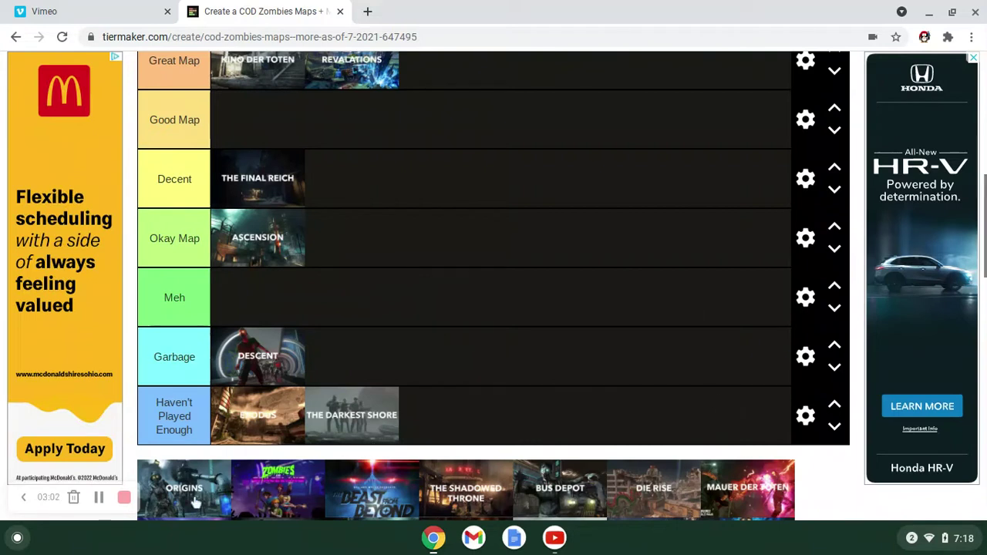
Rank the Origins map in the GOD tier.
drag(184, 487, 541, 113)
scroll(525, 364, up, 5)
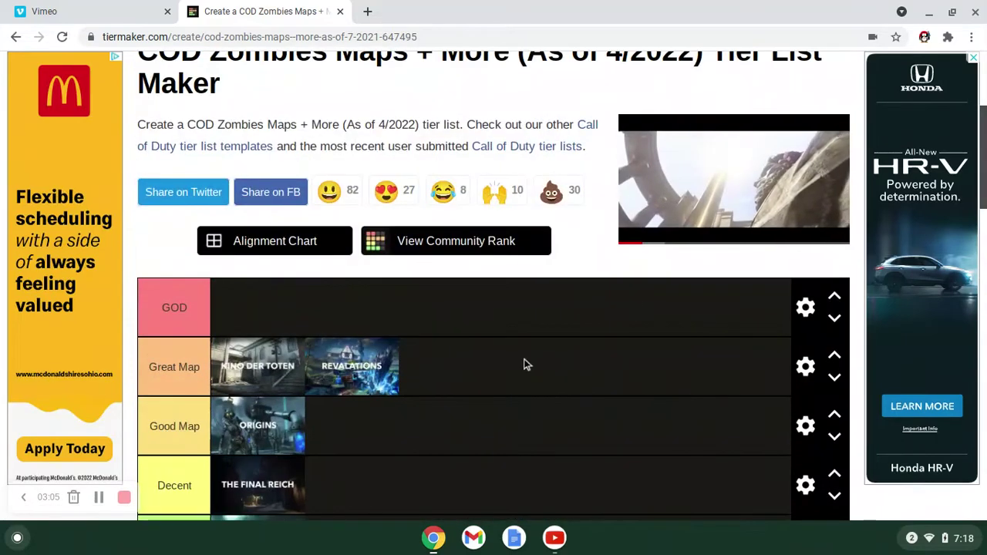
drag(314, 430, 290, 309)
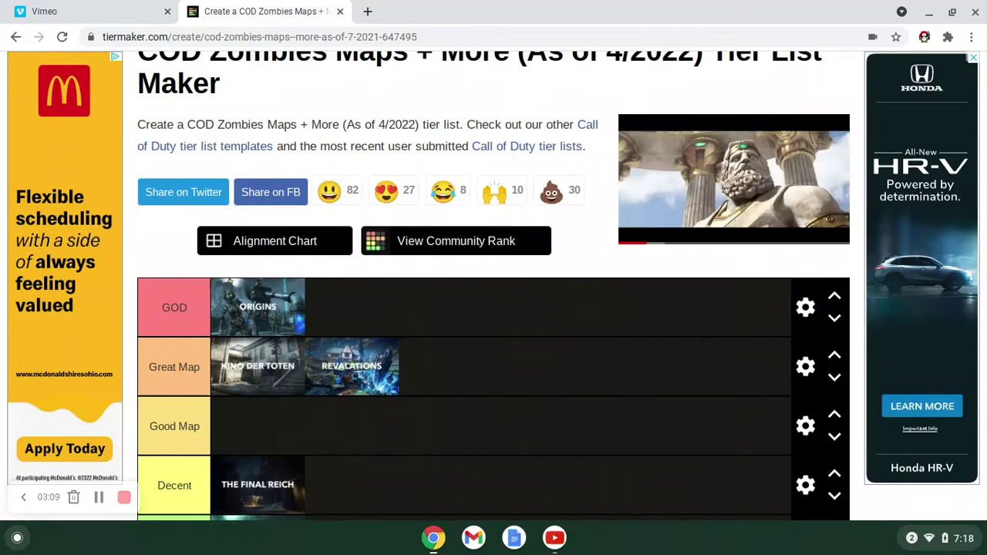
Rank the purple tile with the green Zombies logo in the GOD tier, after Origins.
scroll(494, 309, down, 3)
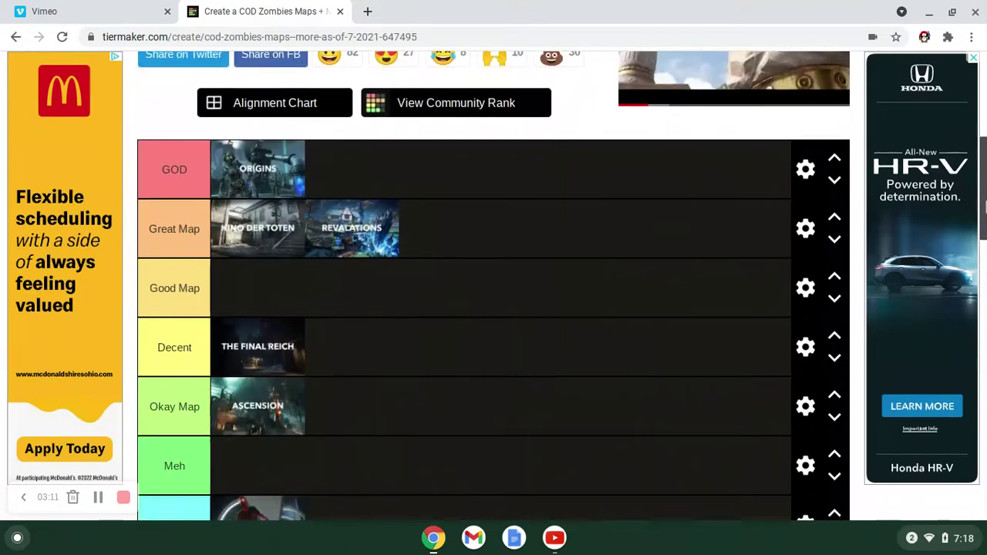
scroll(493, 285, down, 2)
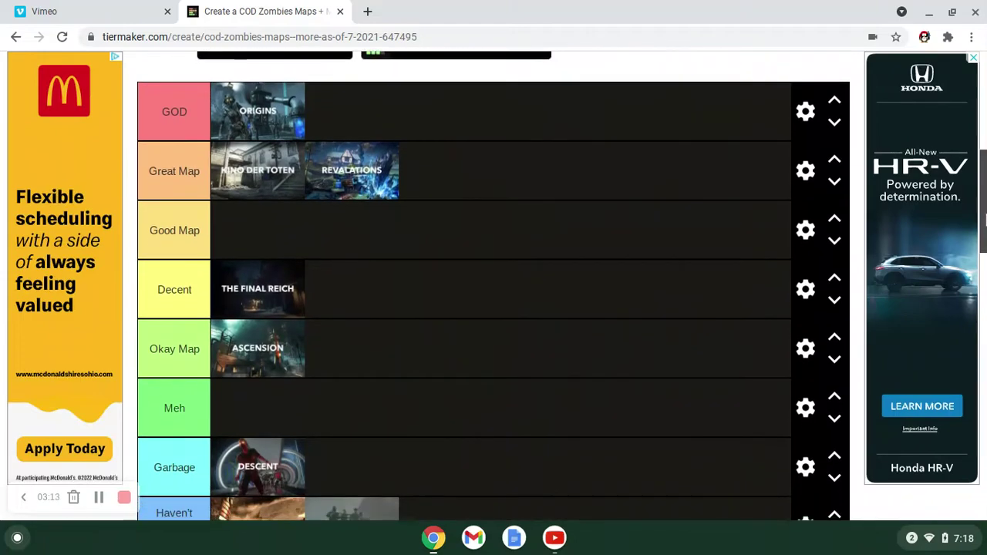
scroll(494, 286, down, 5)
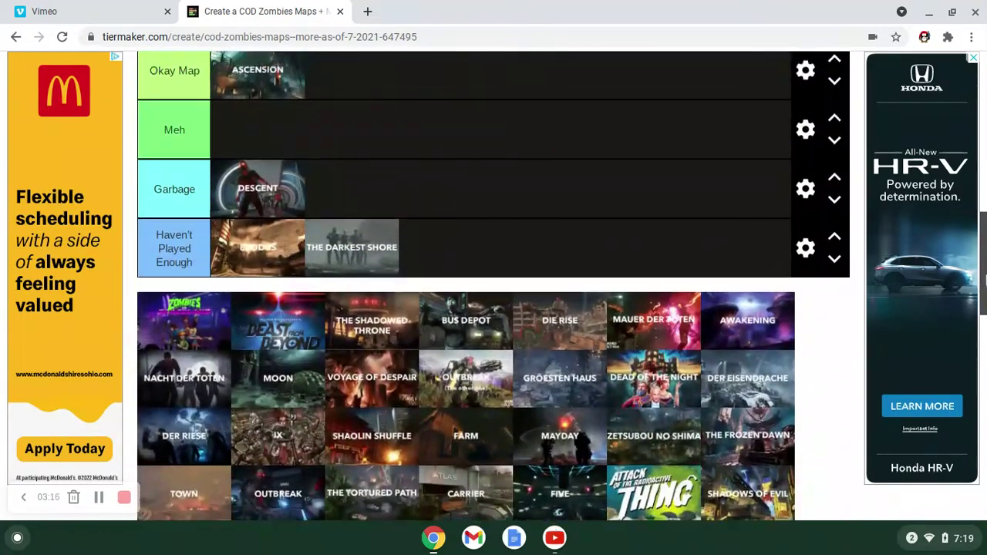
mouse_move(984, 281)
mouse_down()
mouse_move(985, 207)
mouse_move(984, 276)
mouse_move(983, 262)
mouse_up()
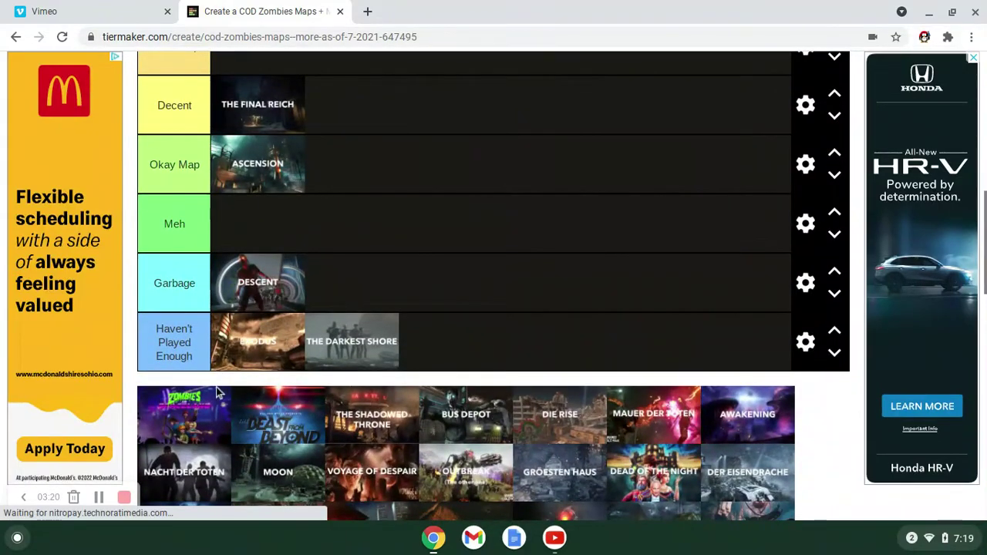
drag(205, 401, 452, 66)
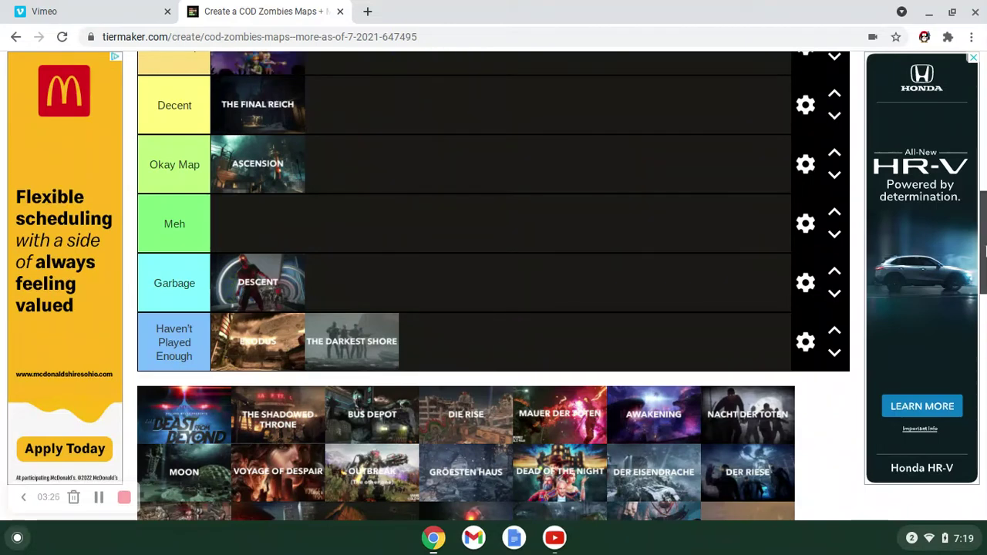
scroll(984, 185, up, 4)
scroll(984, 188, down, 1)
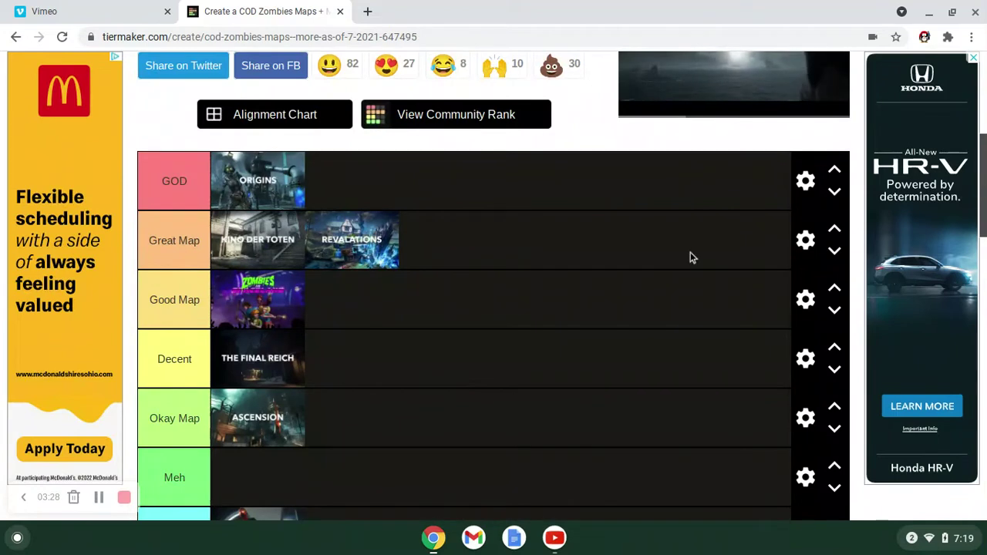
drag(254, 309, 425, 182)
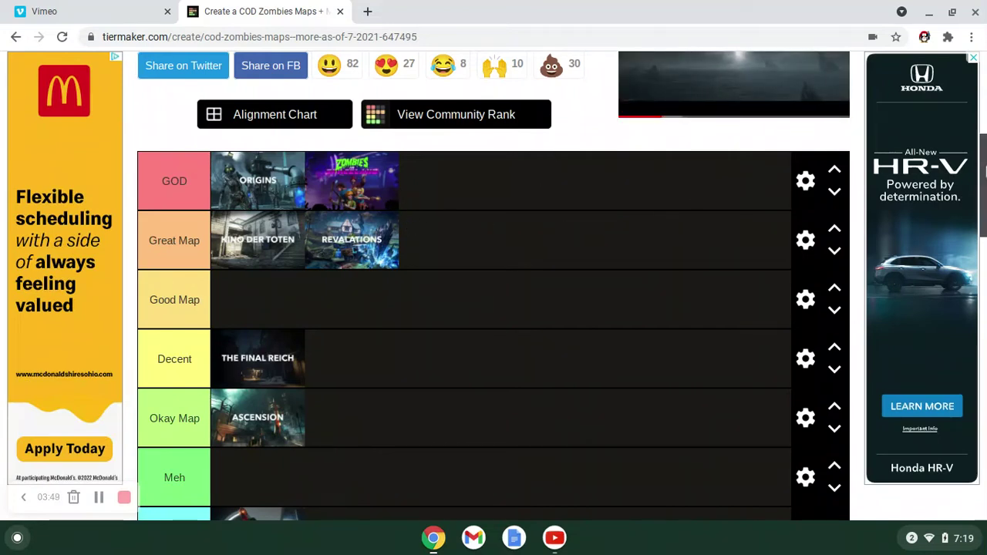
Add The Beast from Beyond to the Garbage tier, after Descent.
scroll(984, 268, down, 5)
scroll(984, 269, up, 2)
drag(208, 444, 364, 307)
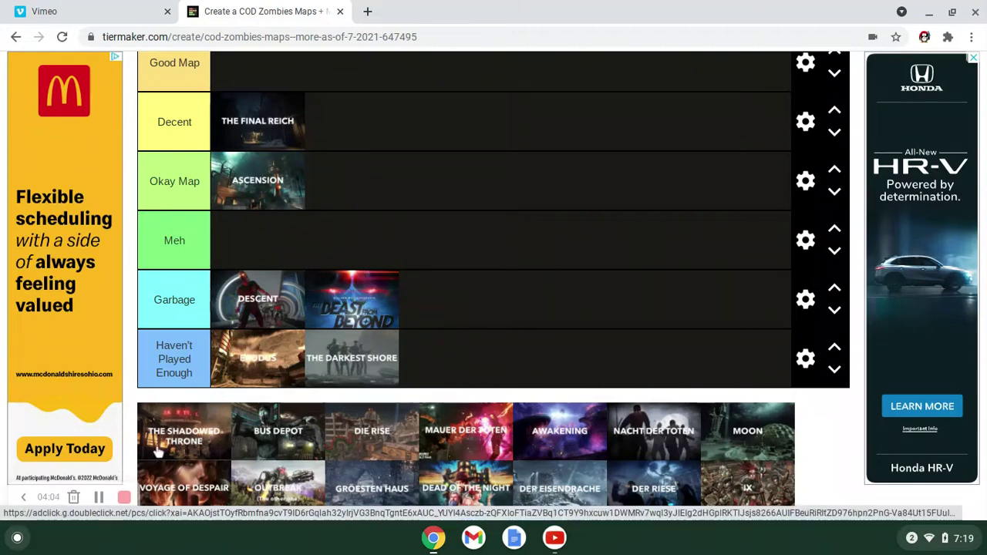
Place The Shadowed Throne in the Haven't Played Enough tier, and add Bus Depot at the end and Die Rise at the front of Garbage.
drag(230, 432, 415, 367)
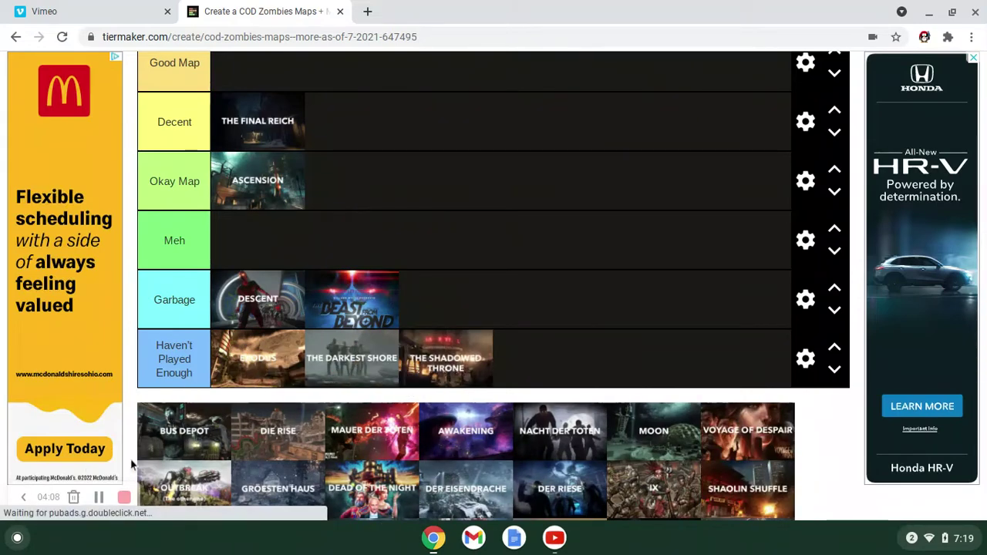
drag(203, 437, 428, 304)
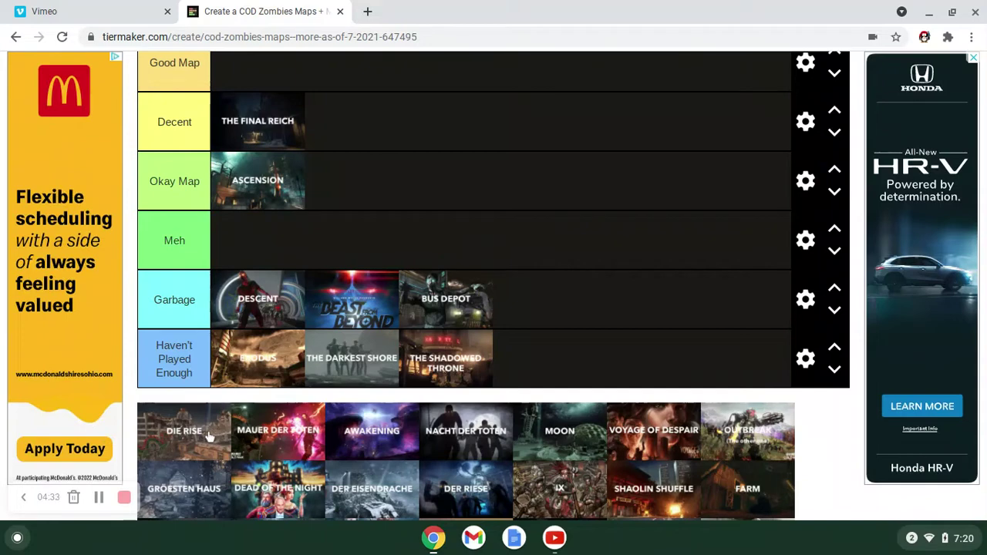
drag(200, 436, 249, 302)
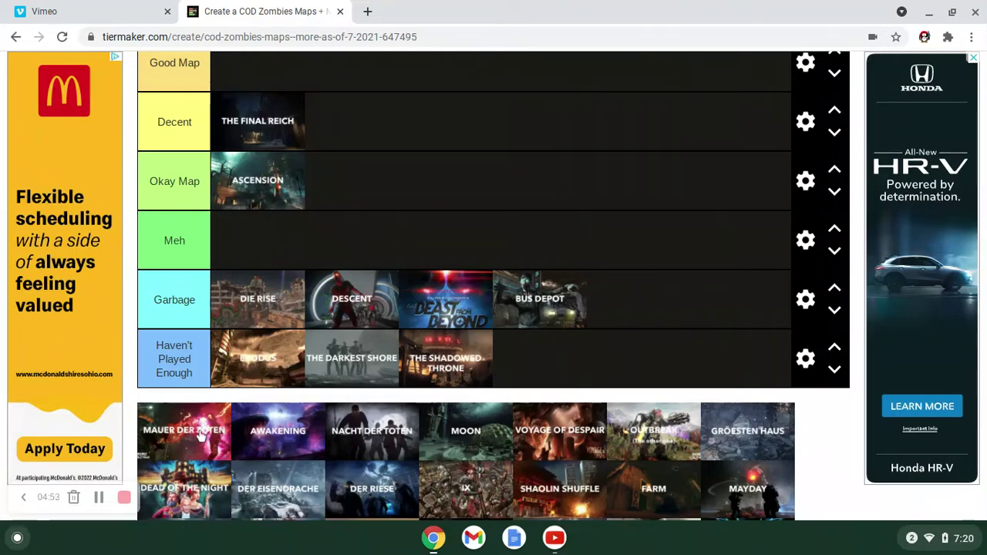
Place the Mauer der Toten map in the Good Map tier.
drag(199, 436, 185, 73)
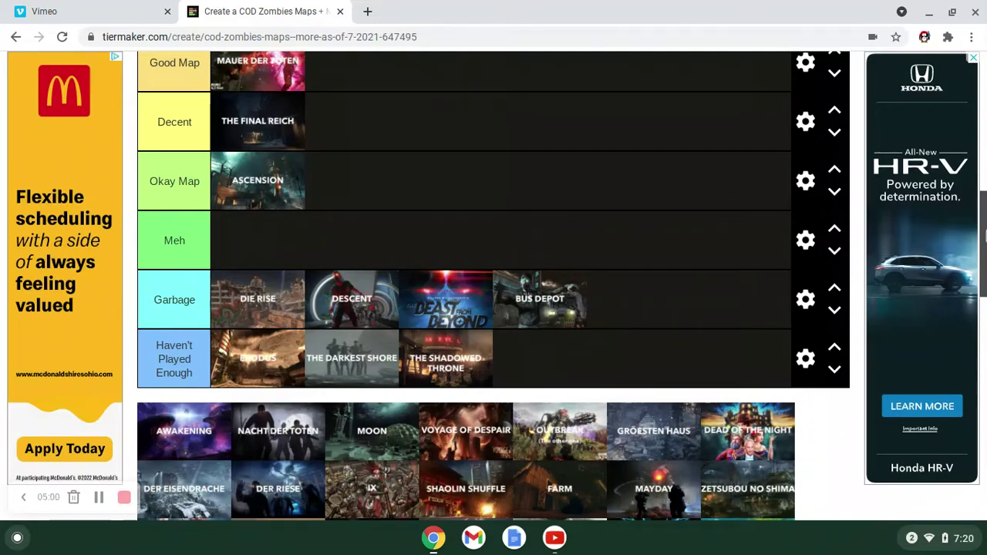
scroll(985, 204, up, 2)
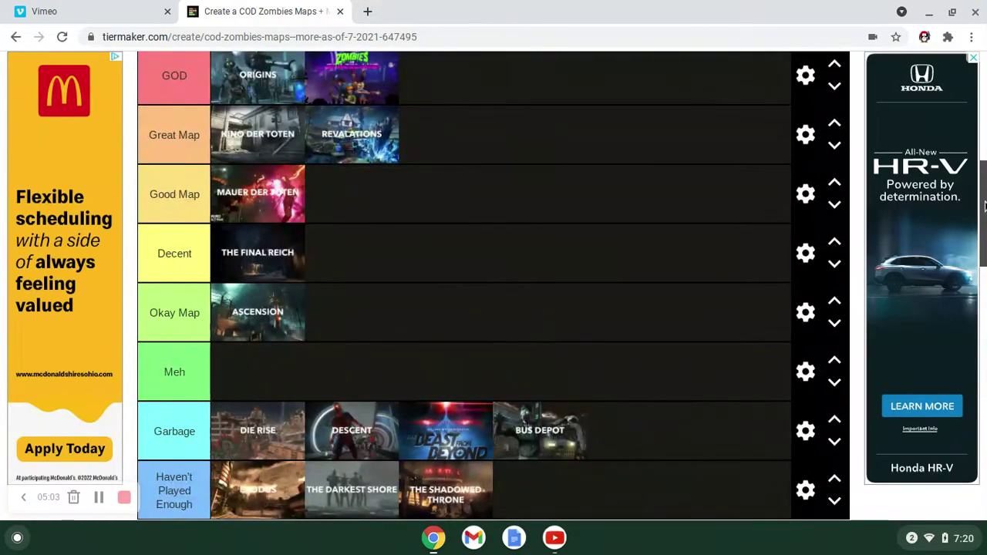
drag(985, 204, 984, 253)
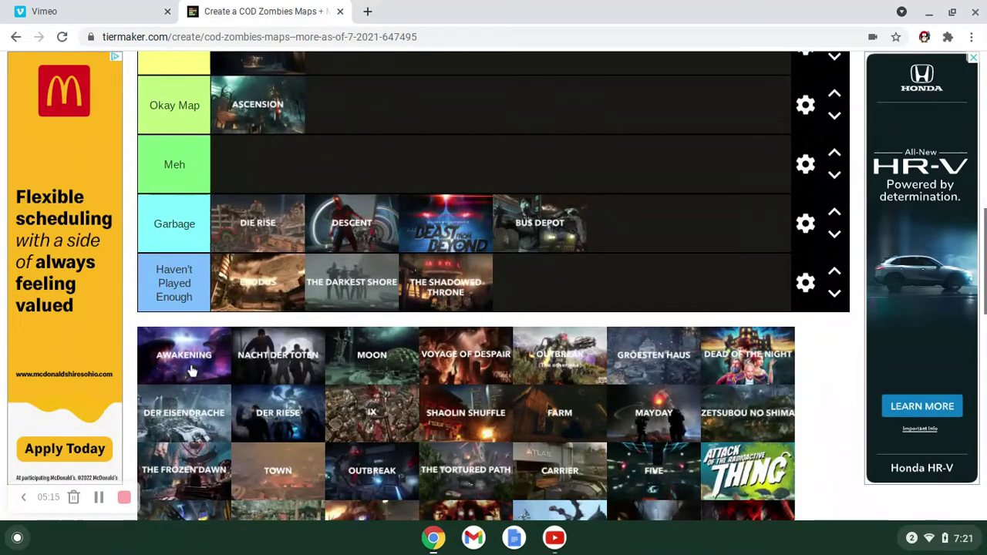
Place Awakening at the end of the Haven't Played Enough tier and Nacht der Toten after The Final Reich in Decent.
drag(191, 370, 533, 298)
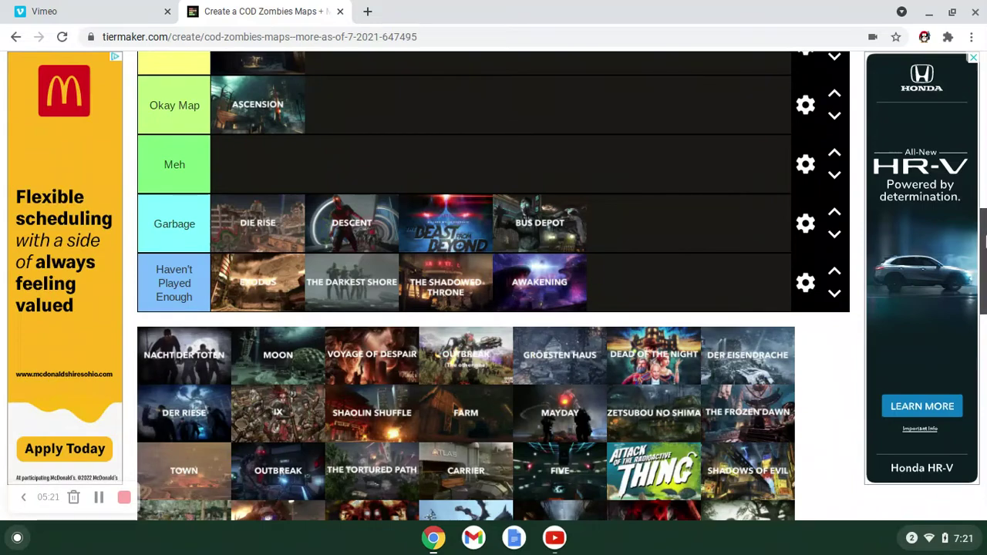
scroll(984, 240, up, 2)
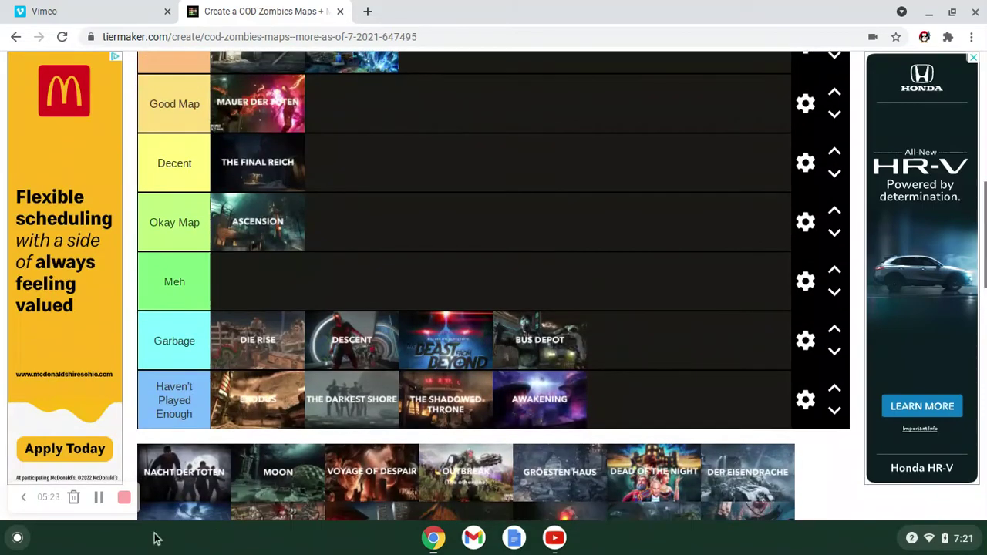
drag(185, 475, 467, 162)
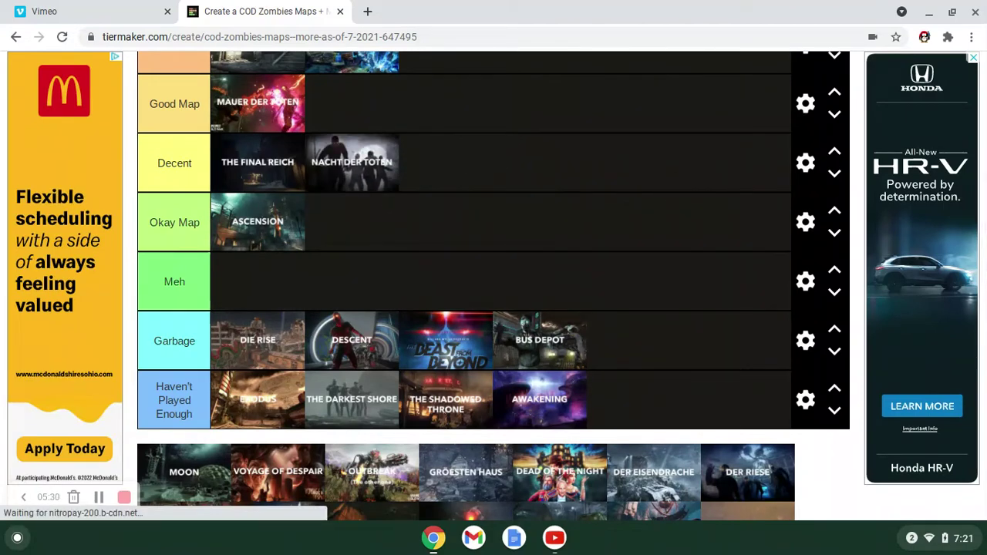
Place the Moon map in the Great Map tier, after Revalations.
scroll(706, 254, up, 2)
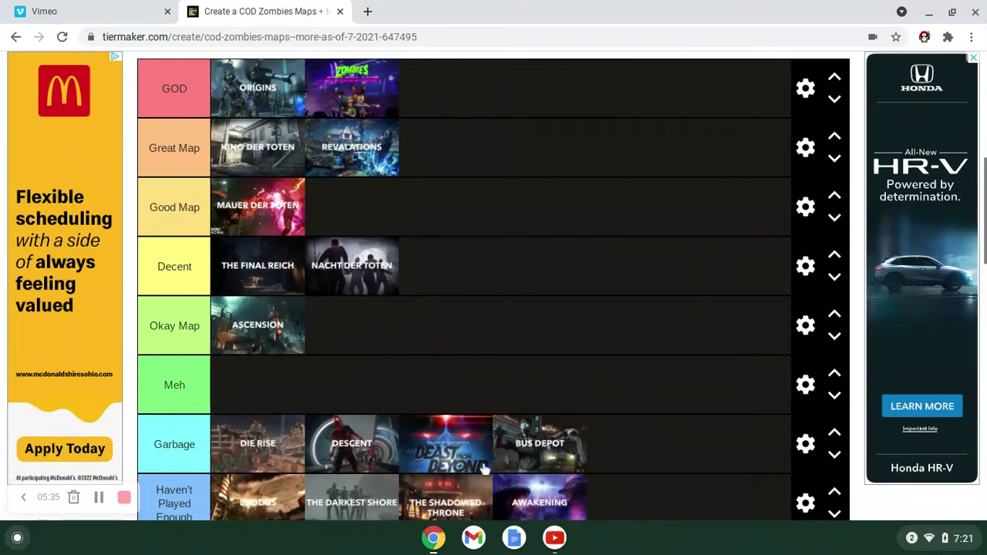
triple_click(631, 311)
scroll(984, 226, down, 2)
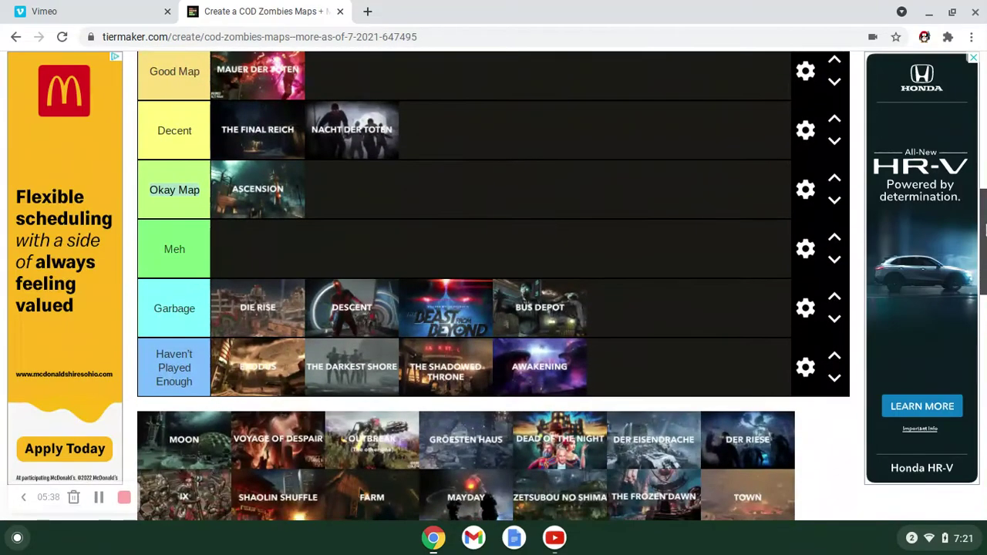
scroll(984, 226, up, 1)
click(480, 253)
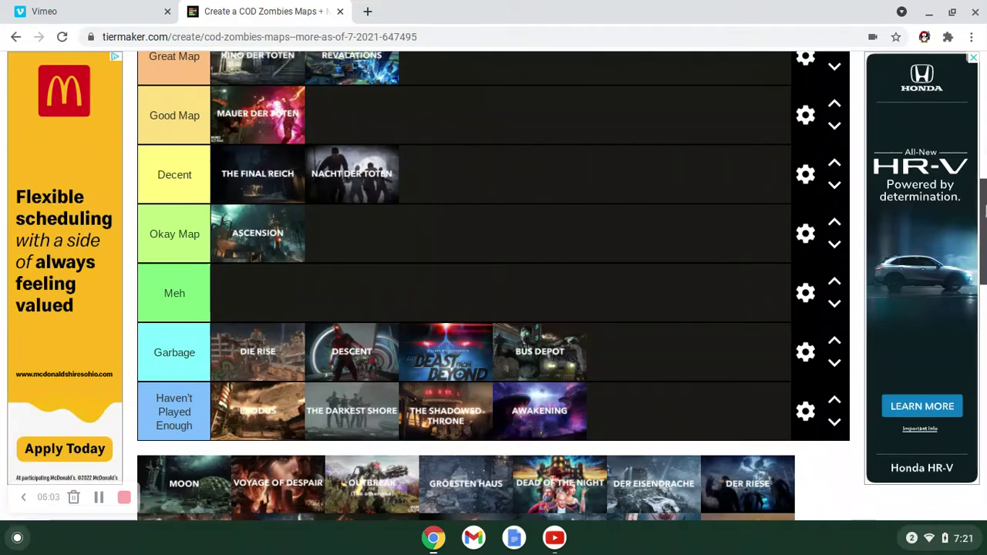
scroll(984, 237, down, 3)
scroll(984, 237, up, 2)
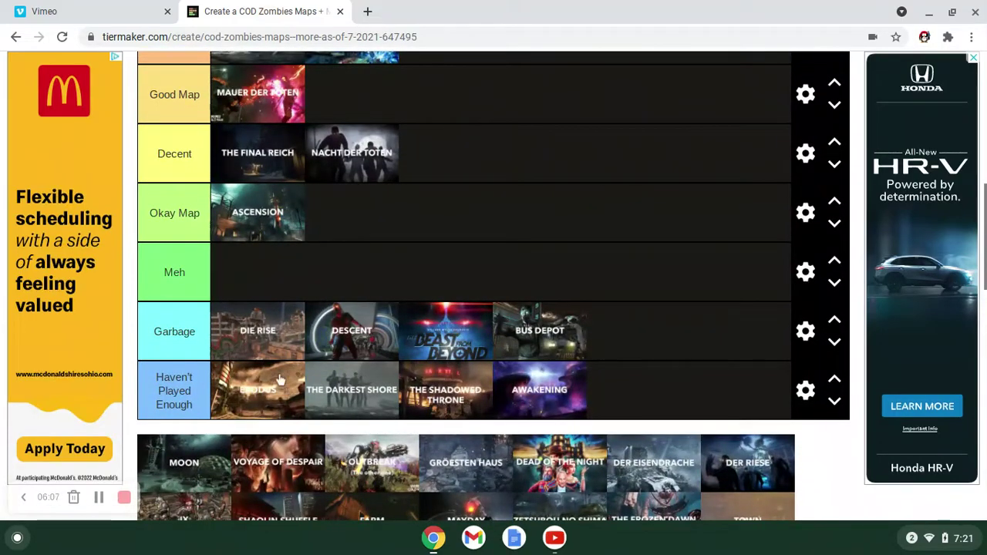
drag(205, 482, 497, 54)
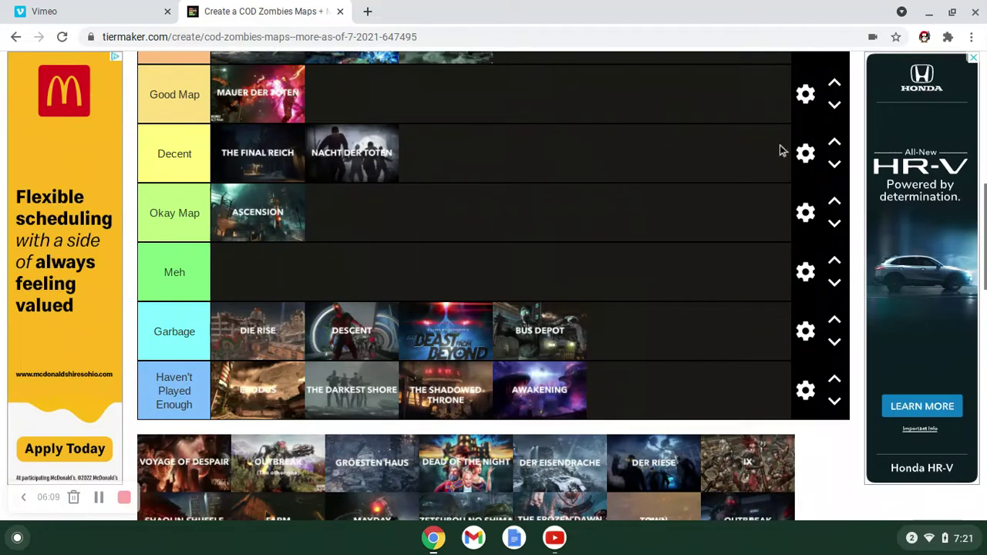
Add Voyage of Despair to the end of the Garbage tier, after Bus Depot.
scroll(984, 202, up, 5)
scroll(984, 202, down, 1)
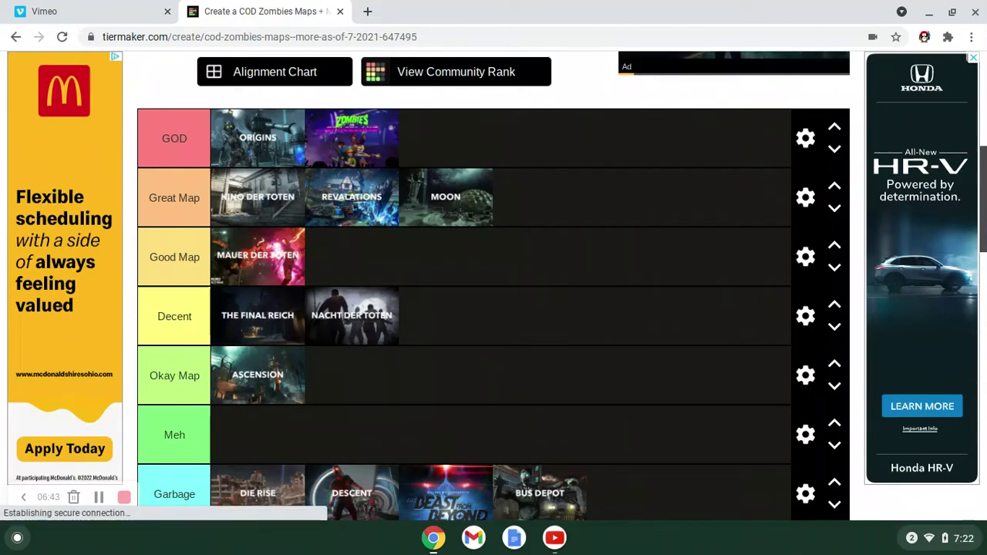
scroll(494, 308, down, 4)
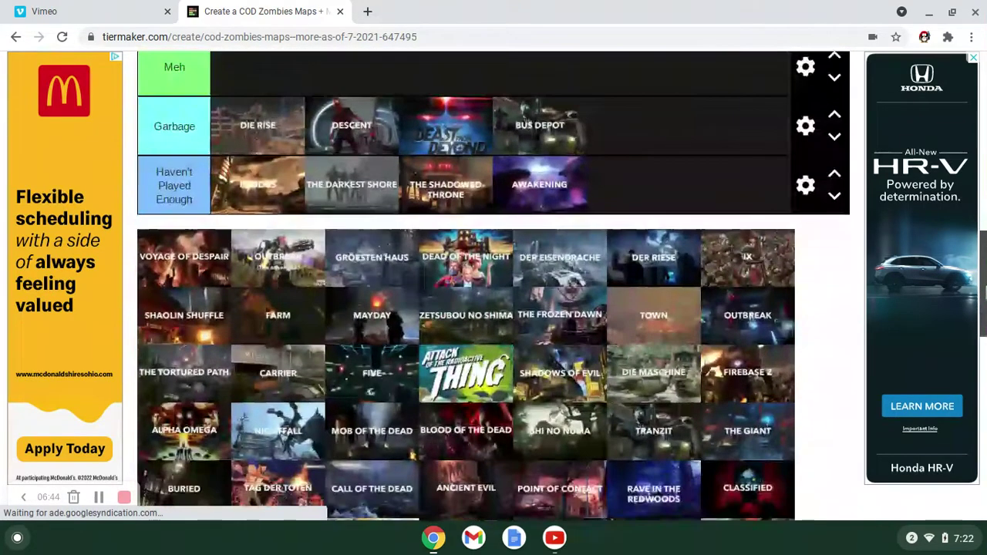
scroll(494, 308, up, 1)
scroll(505, 322, up, 3)
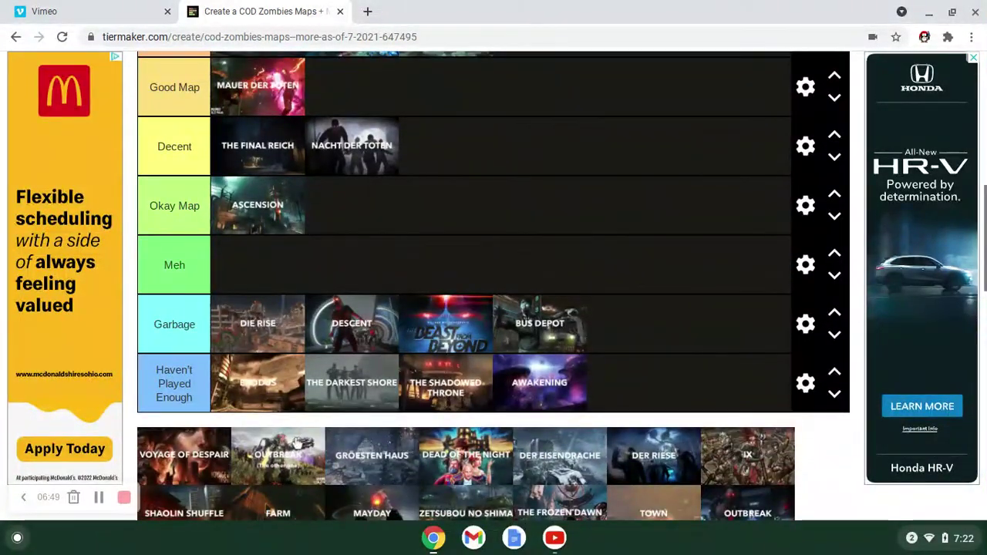
drag(198, 447, 694, 310)
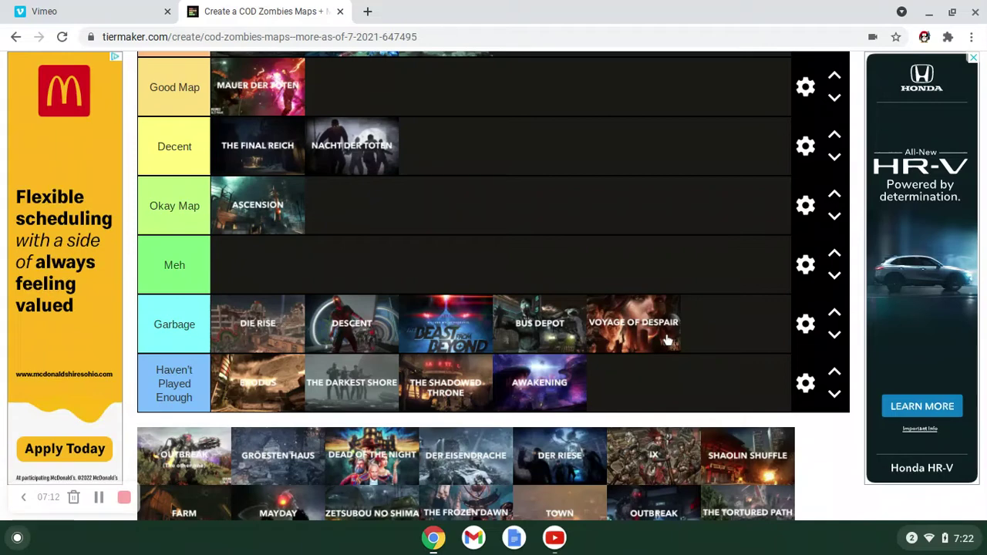
mouse_move(668, 341)
mouse_down()
mouse_move(635, 287)
mouse_move(646, 292)
mouse_move(653, 327)
mouse_move(643, 304)
mouse_move(661, 326)
mouse_up()
Fill the Meh tier with Outbreak (the other one), Gröesten Haus and Dead of the Night, in that order.
drag(189, 467, 287, 268)
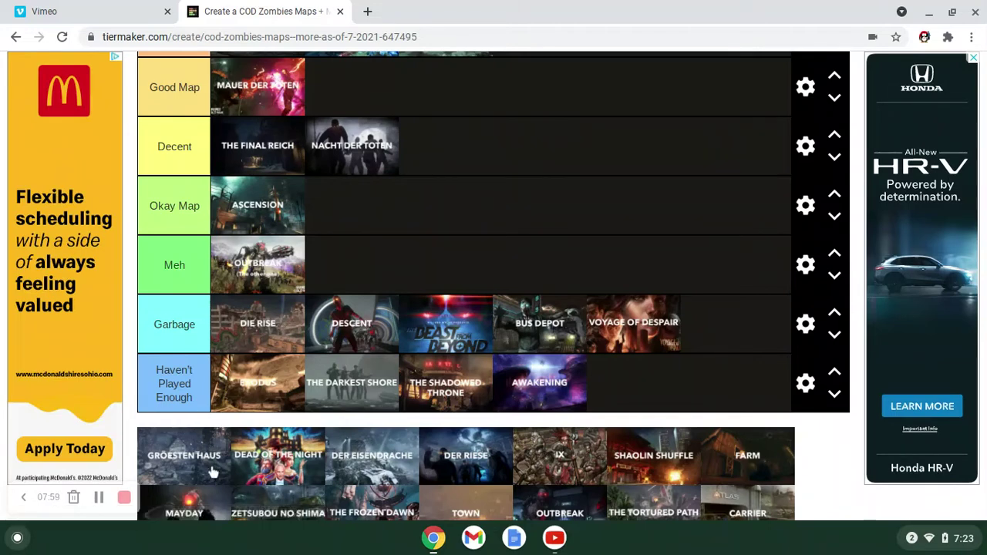
drag(213, 472, 447, 323)
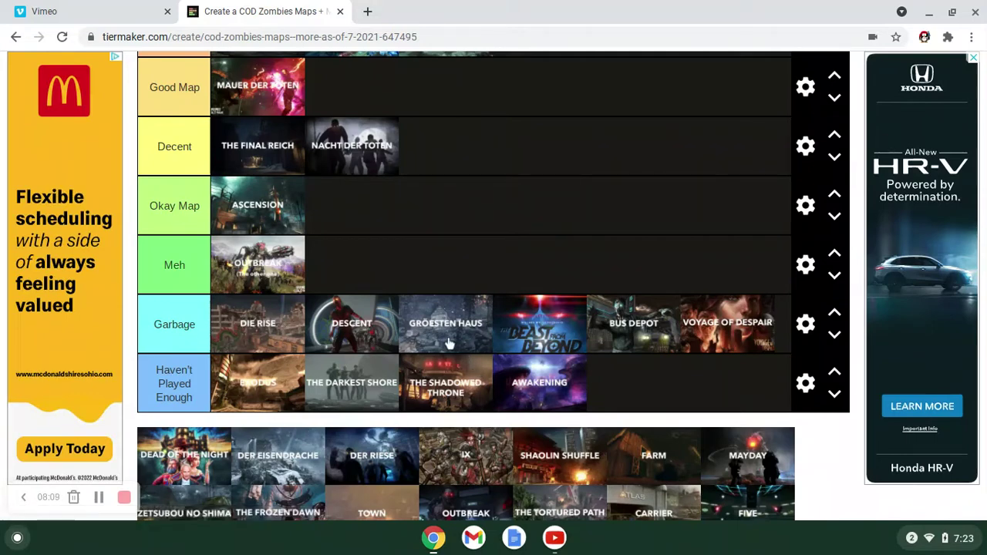
drag(449, 343, 417, 276)
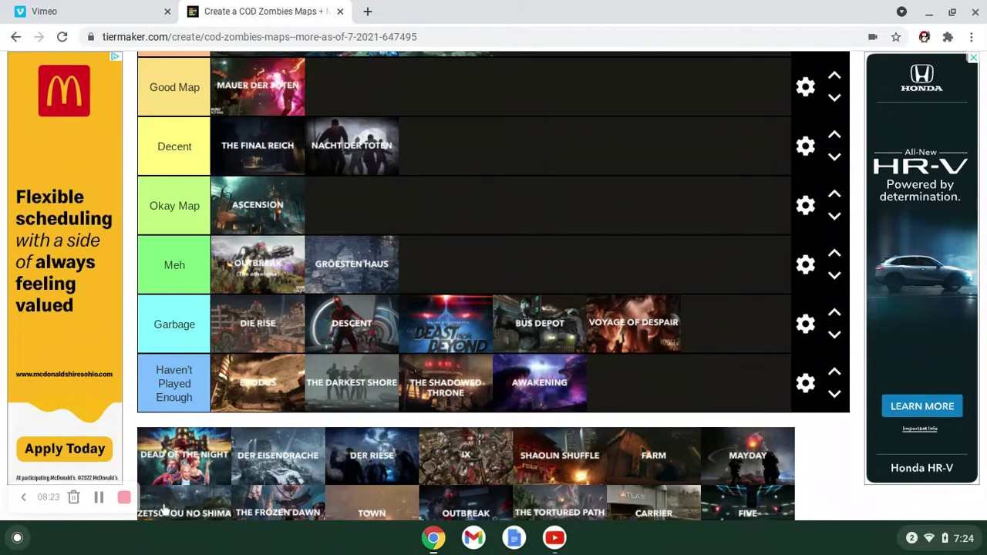
drag(199, 467, 434, 213)
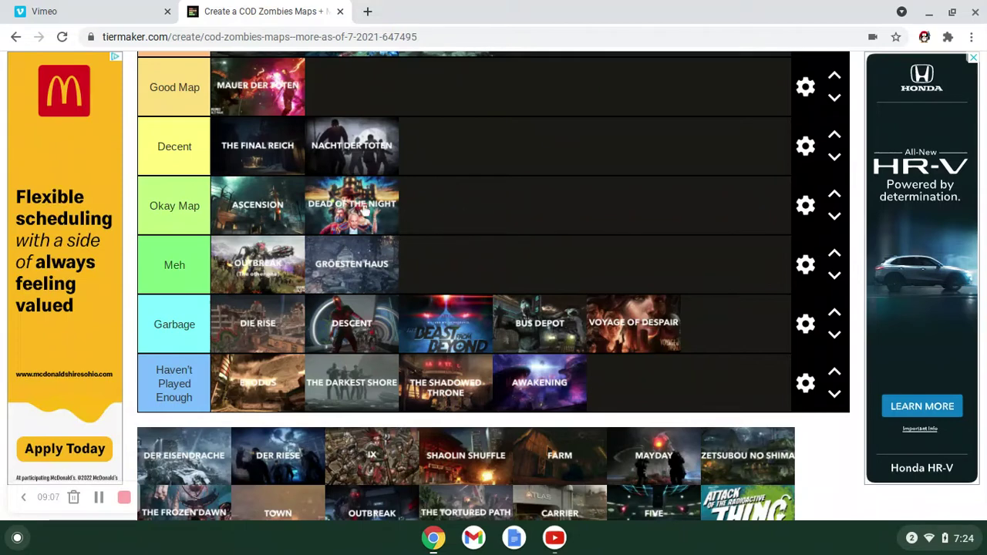
drag(359, 215, 455, 264)
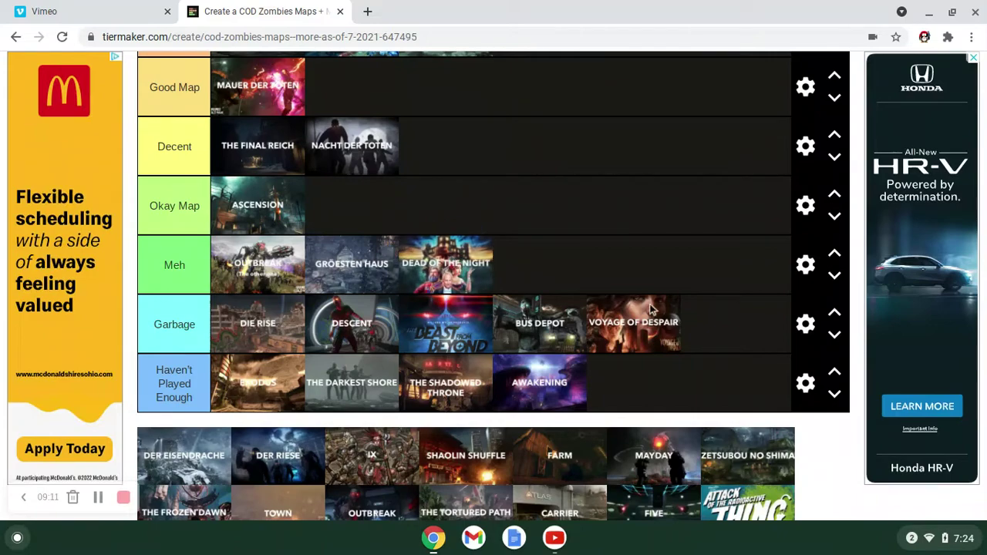
Rank Der Eisendrache at the front of the GOD tier, before Origins.
scroll(654, 308, down, 3)
scroll(654, 308, up, 1)
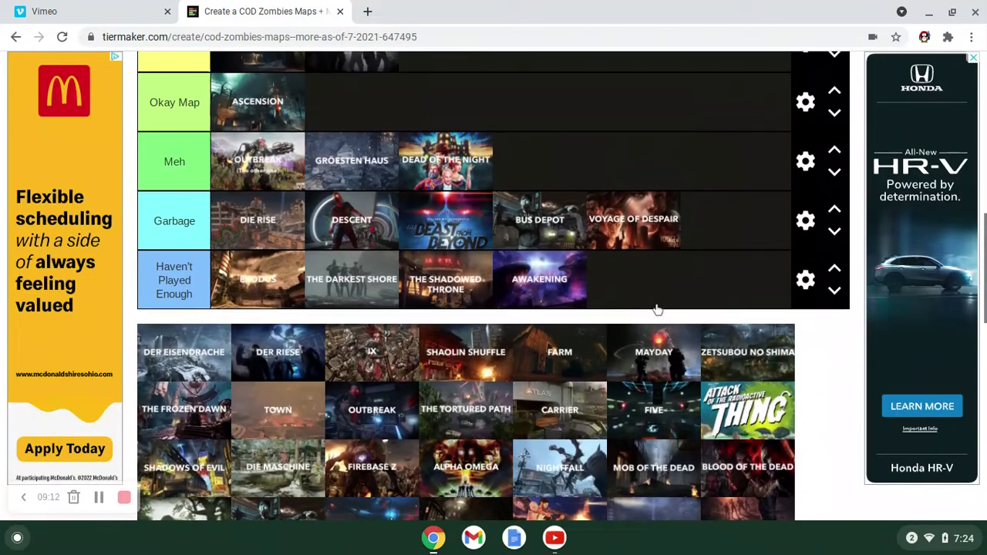
drag(199, 360, 659, 93)
scroll(659, 92, up, 8)
scroll(659, 93, down, 4)
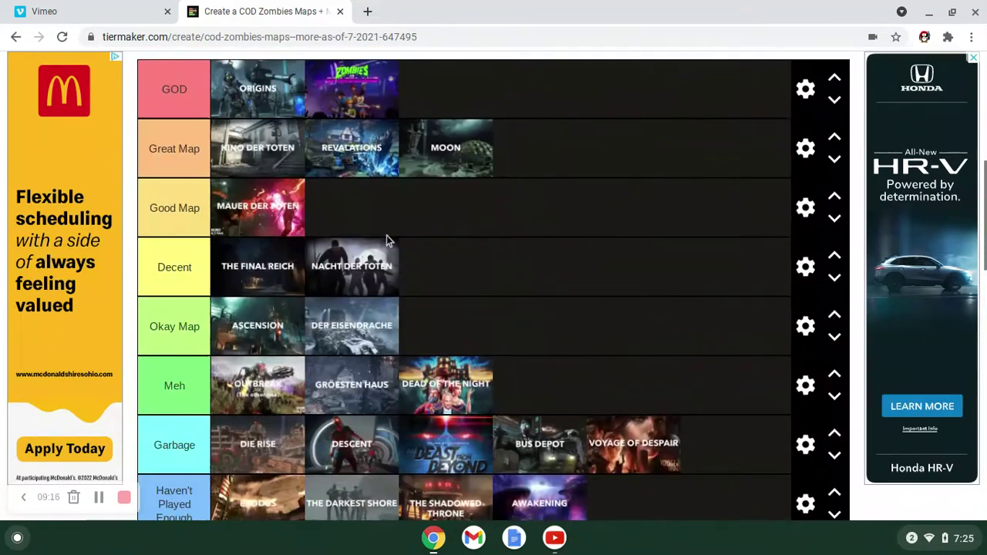
drag(224, 99, 223, 94)
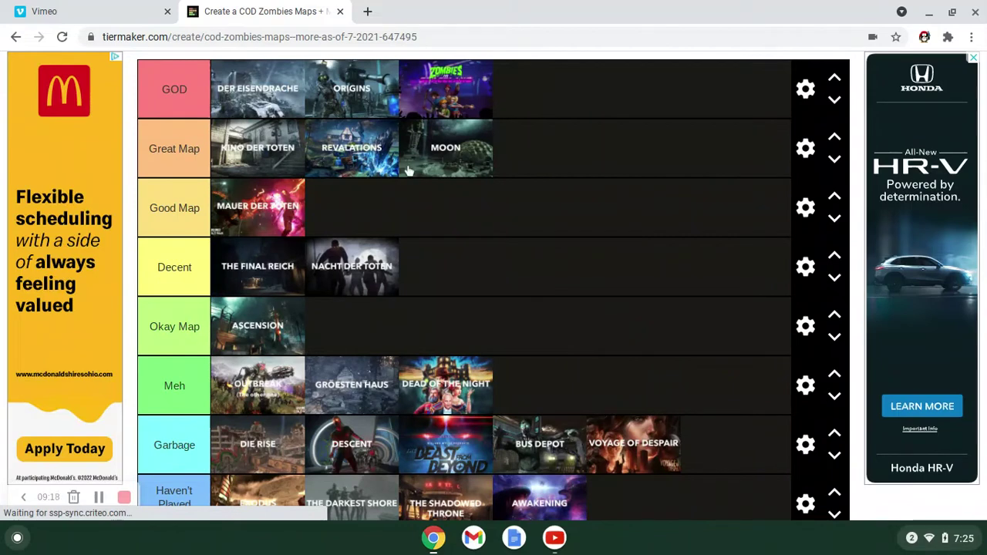
Place Der Riese in the Good Map tier, after Mauer der Toten.
scroll(432, 195, up, 1)
scroll(433, 201, down, 1)
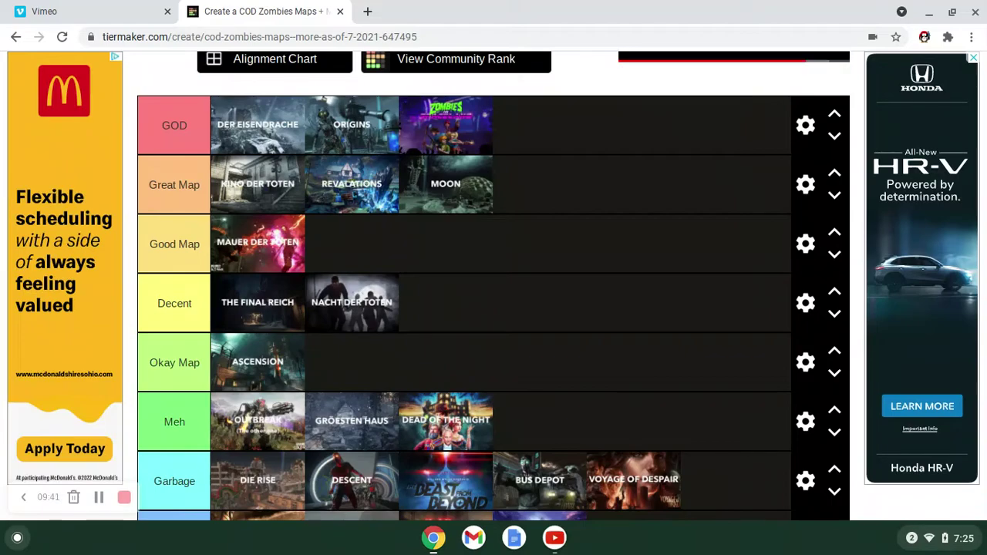
scroll(494, 286, down, 5)
scroll(494, 286, up, 3)
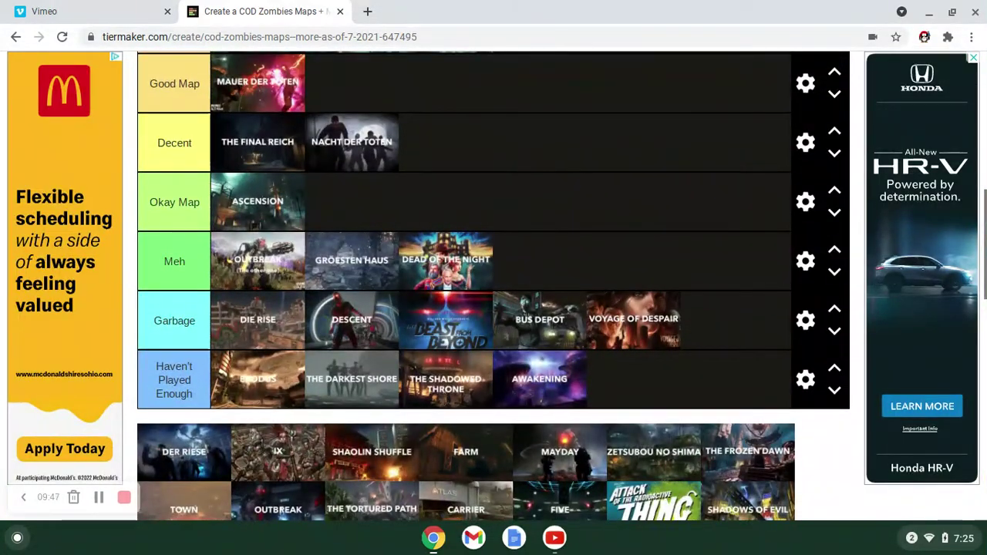
drag(179, 454, 432, 162)
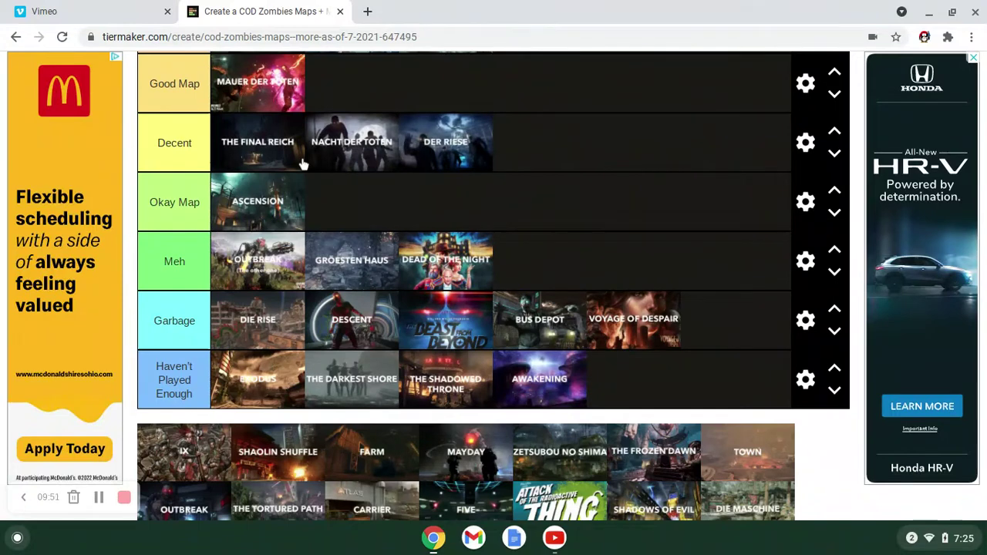
scroll(429, 166, up, 1)
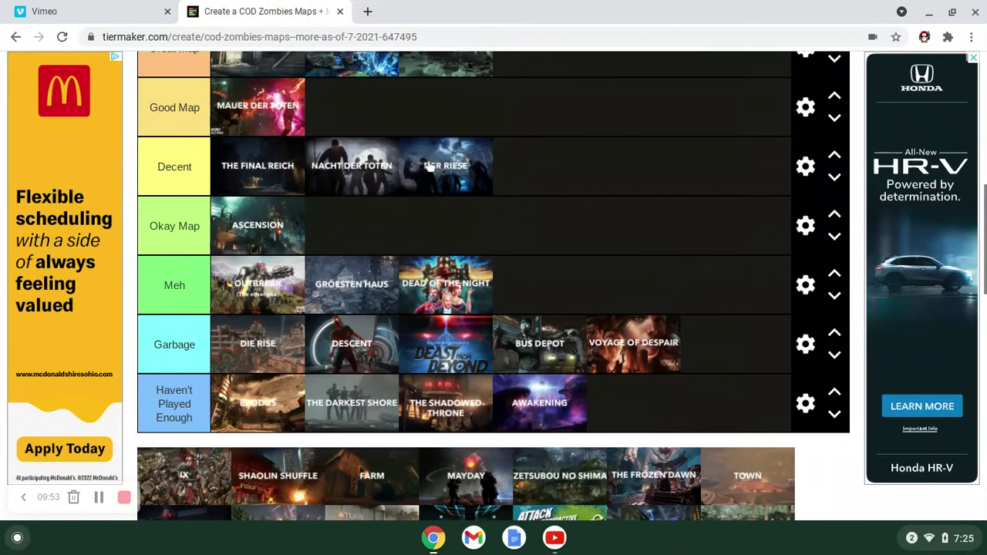
drag(429, 164, 379, 121)
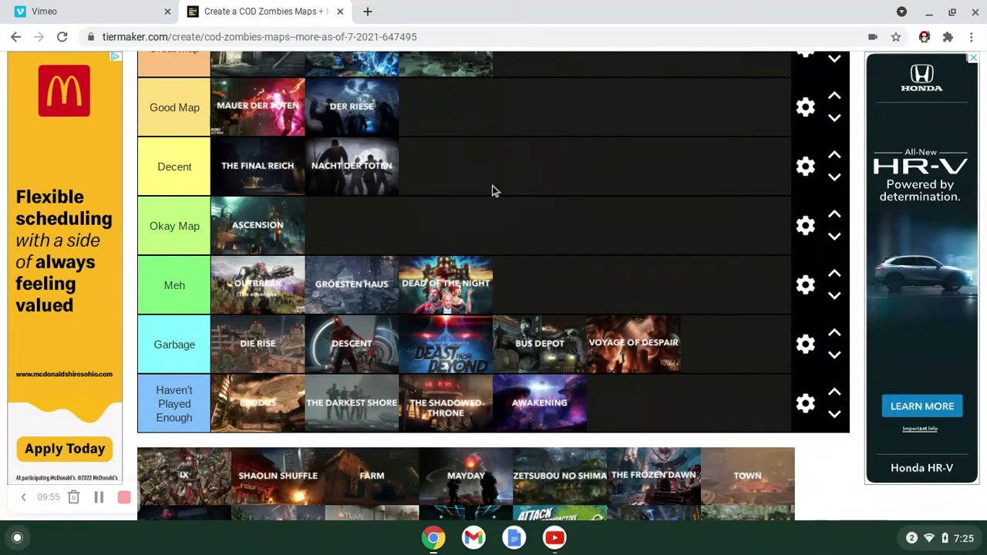
Place the IX map at the end of the Great Map tier, after Moon.
scroll(492, 187, up, 1)
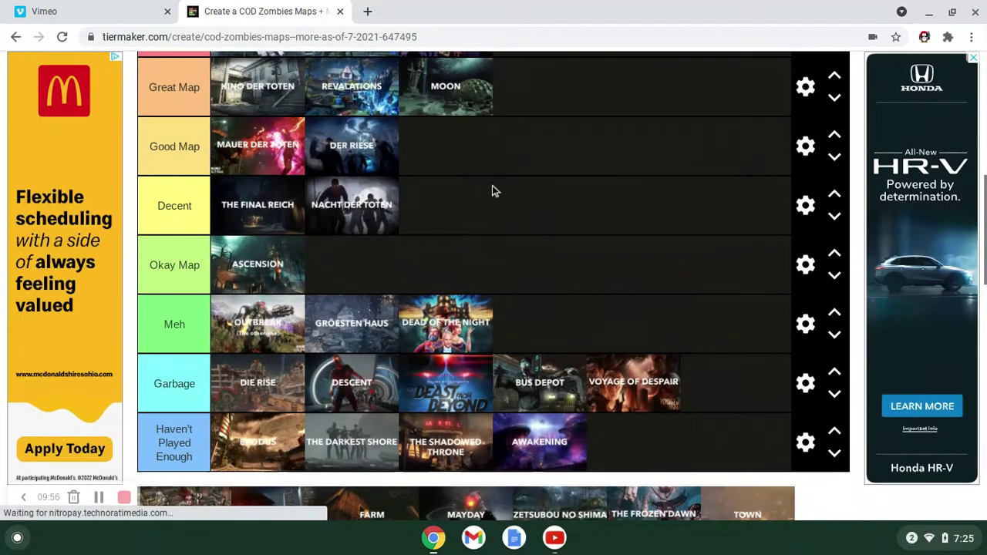
scroll(494, 285, up, 1)
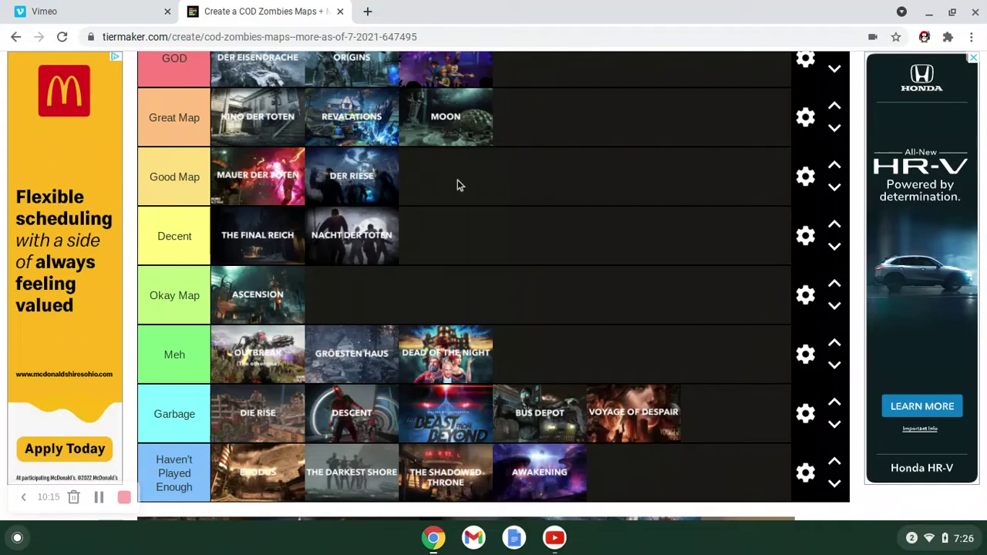
scroll(457, 185, down, 5)
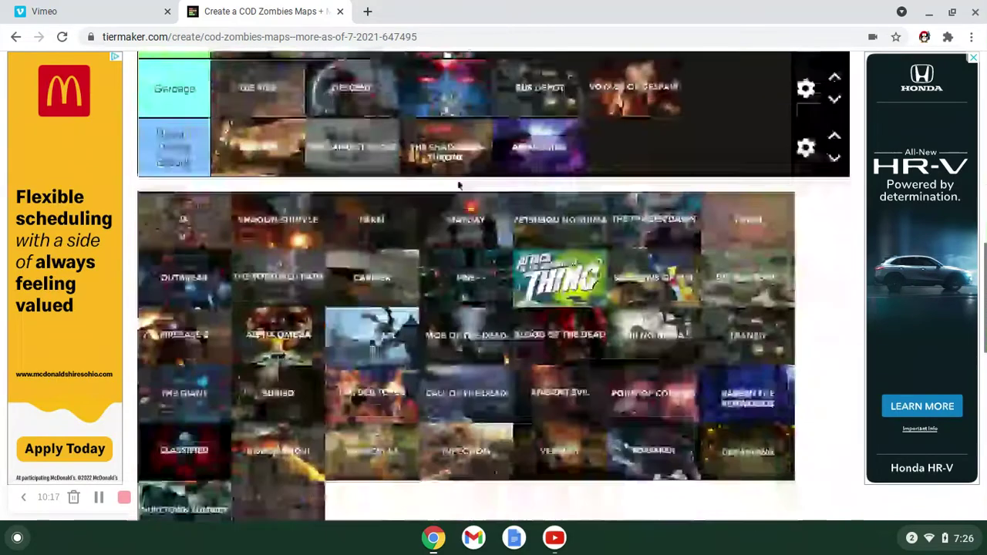
scroll(496, 285, up, 4)
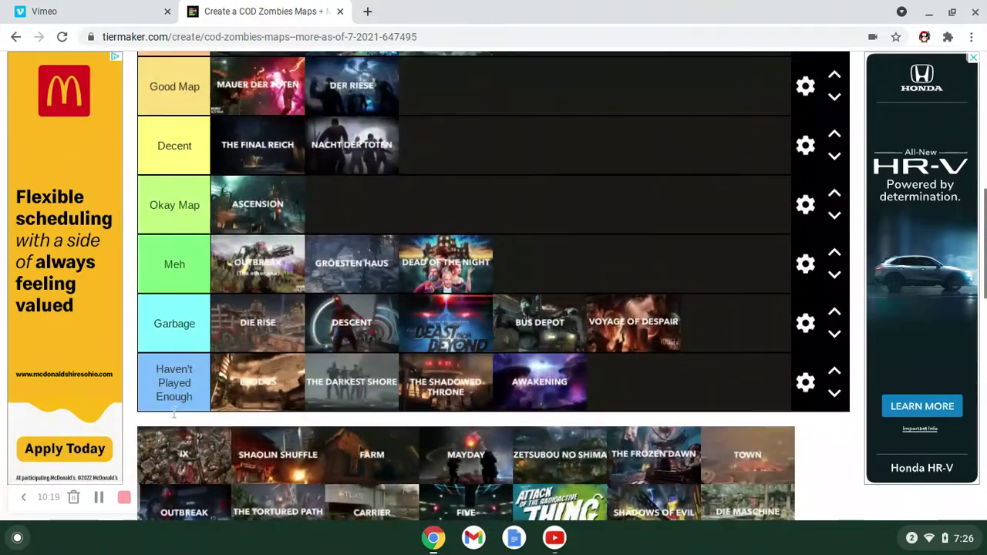
drag(174, 462, 527, 91)
scroll(528, 90, up, 2)
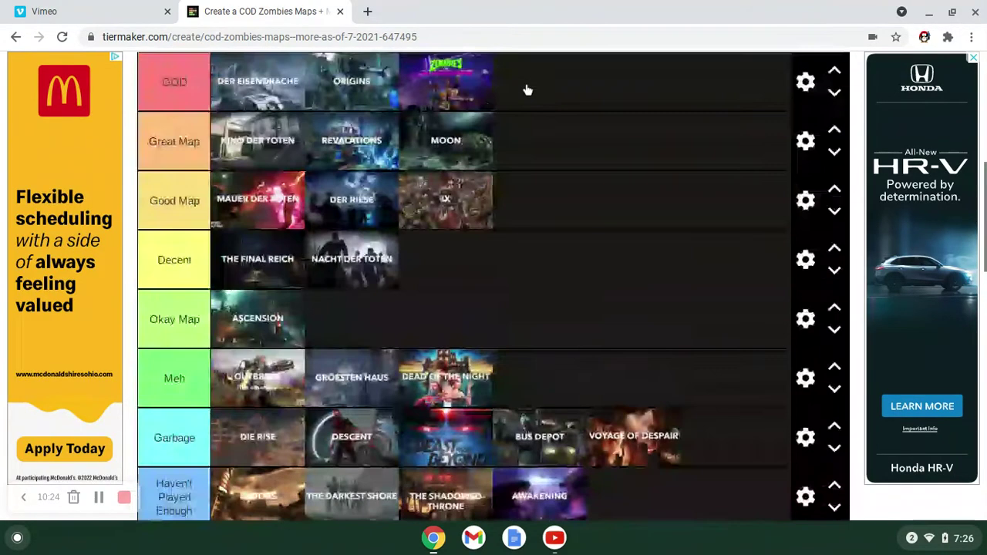
drag(446, 224, 553, 154)
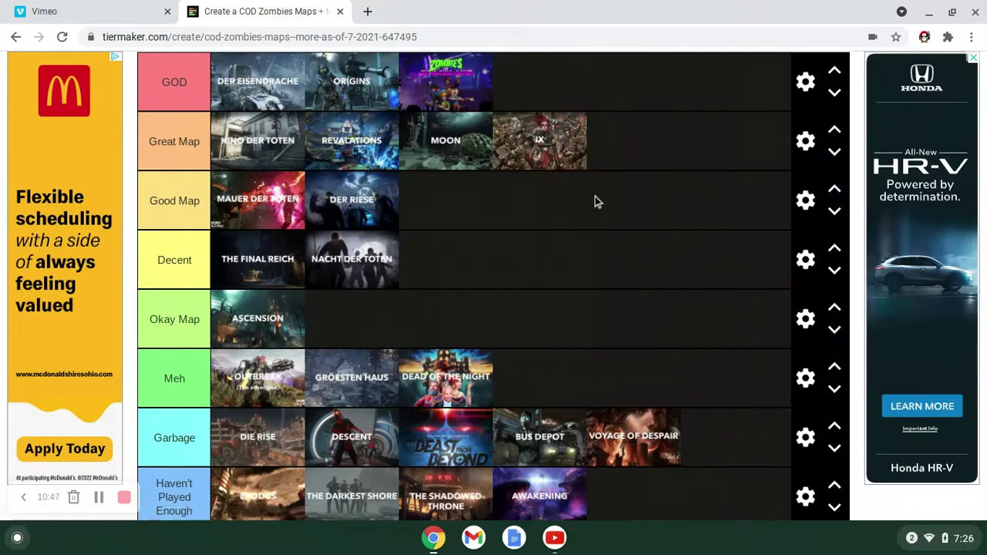
Add Shaolin Shuffle to the Meh tier, after Dead of the Night.
scroll(595, 200, down, 2)
scroll(595, 200, up, 2)
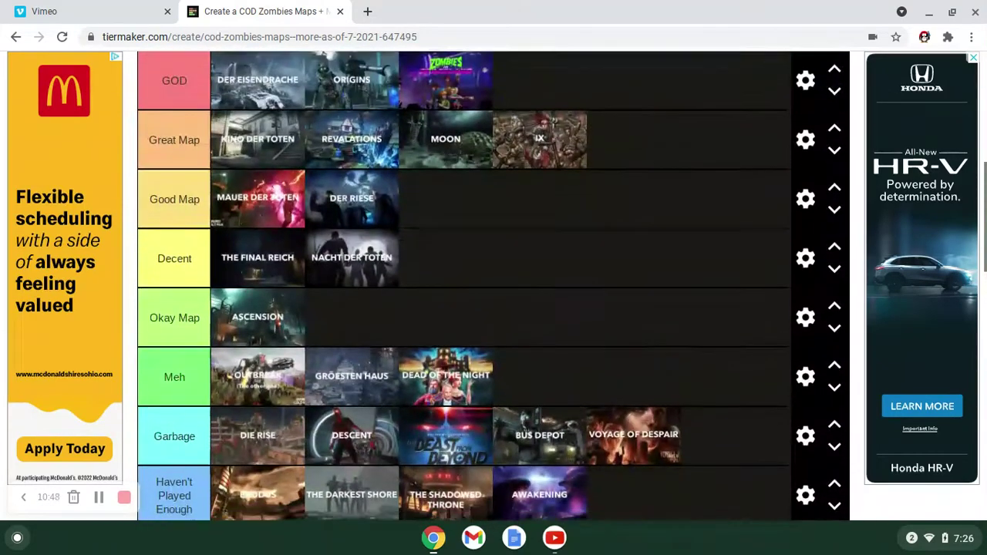
scroll(595, 196, up, 1)
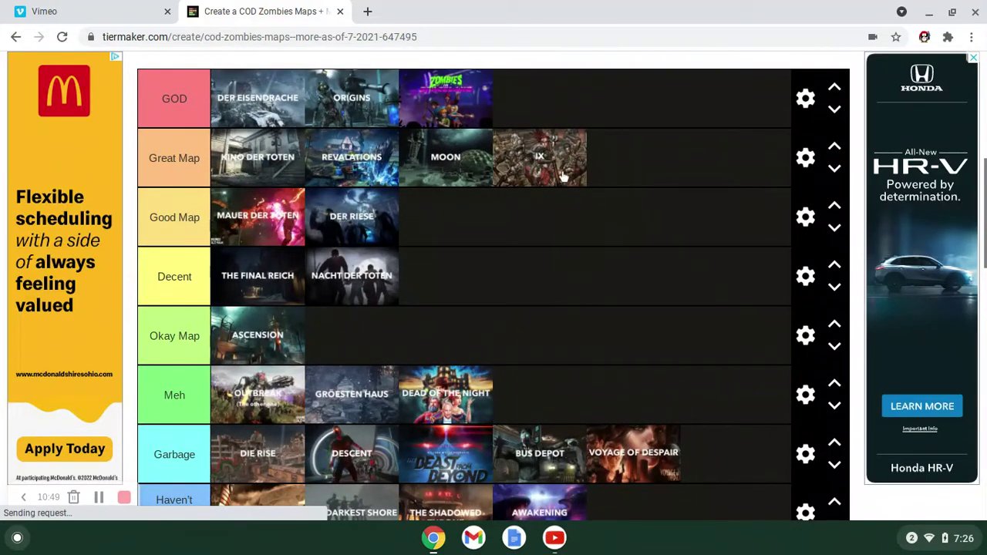
scroll(561, 180, down, 2)
scroll(561, 180, up, 1)
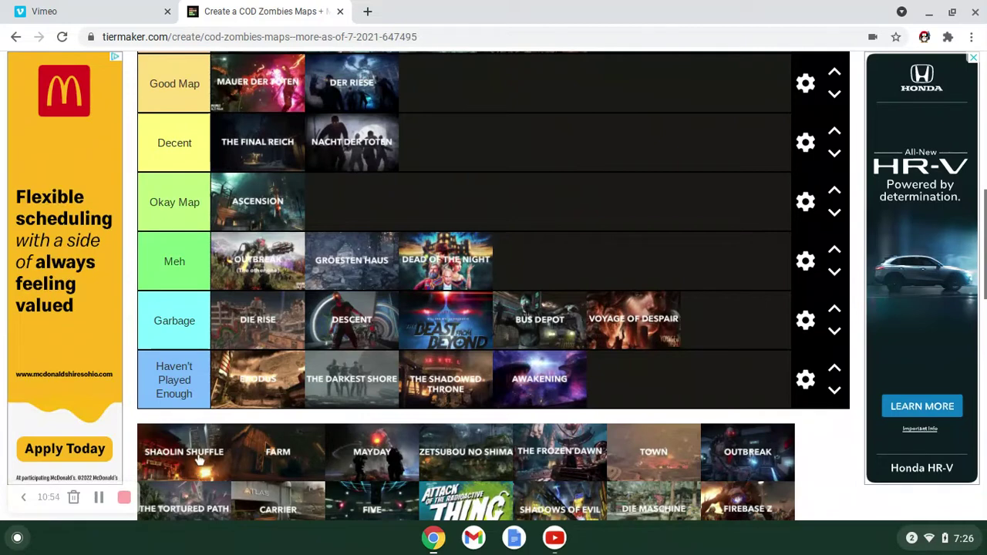
drag(199, 460, 561, 278)
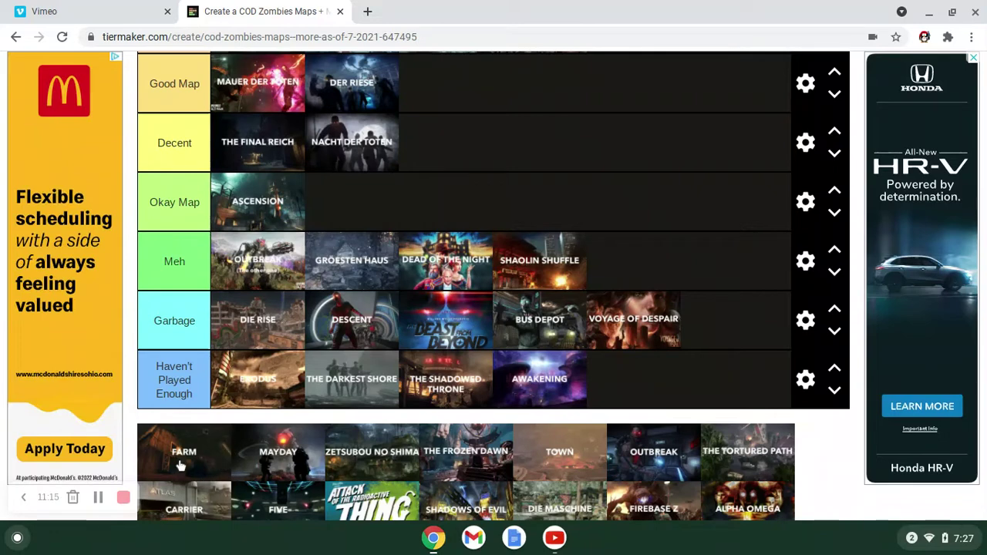
Place Farm in the Meh tier after Gröesten Haus, and Mayday in Haven't Played Enough after Exodus.
drag(199, 453, 433, 271)
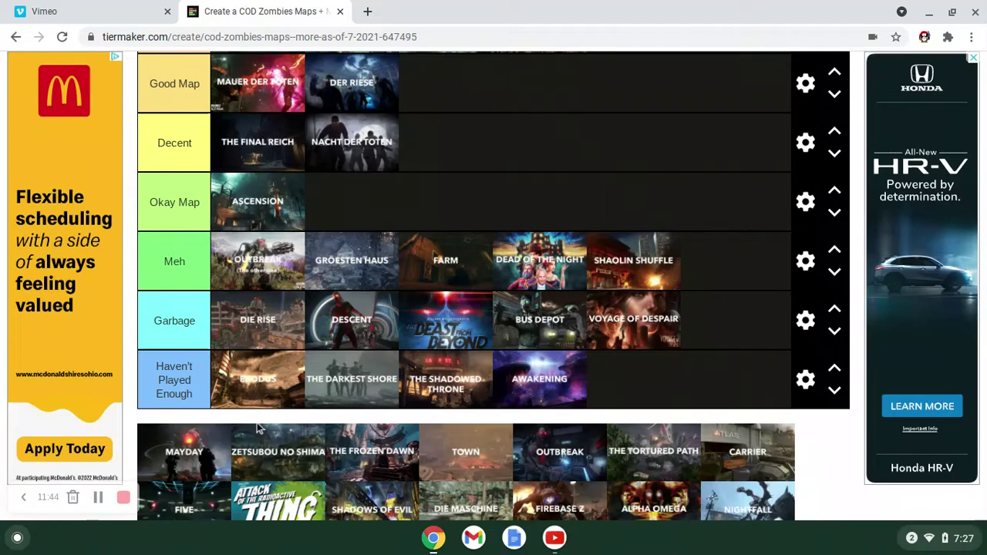
drag(220, 456, 370, 386)
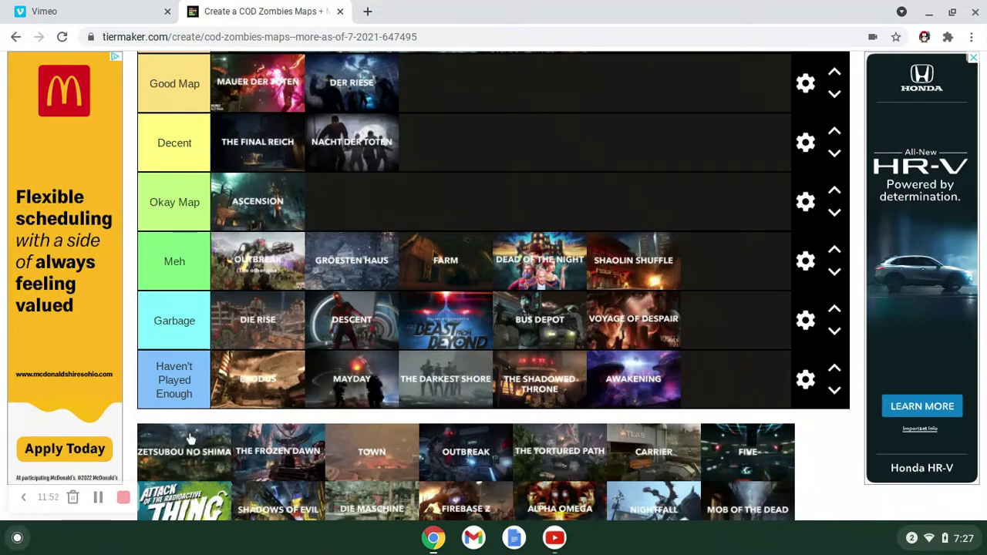
Place Zetsubou No Shima at the end of the Great Map tier, after IX.
drag(198, 457, 645, 91)
scroll(717, 152, up, 2)
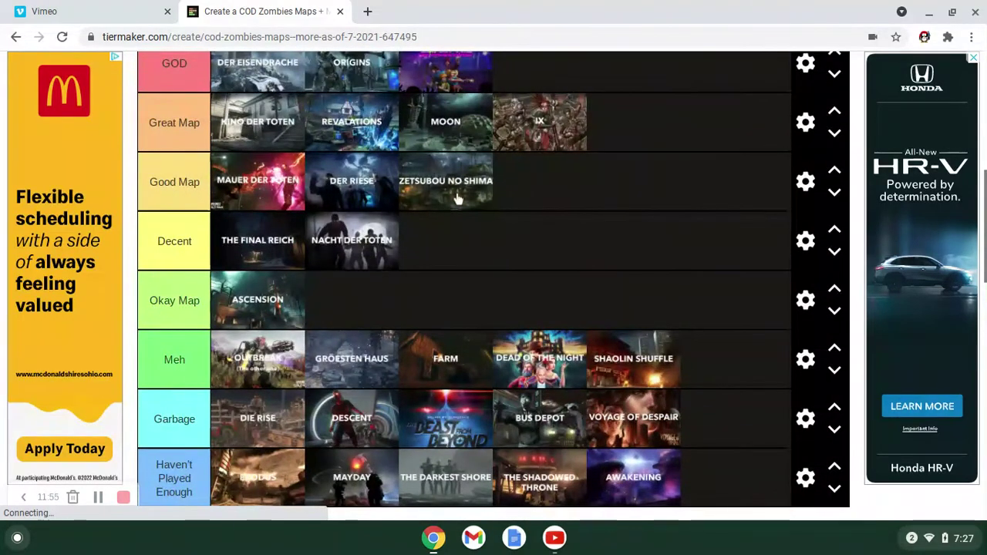
drag(620, 147, 637, 133)
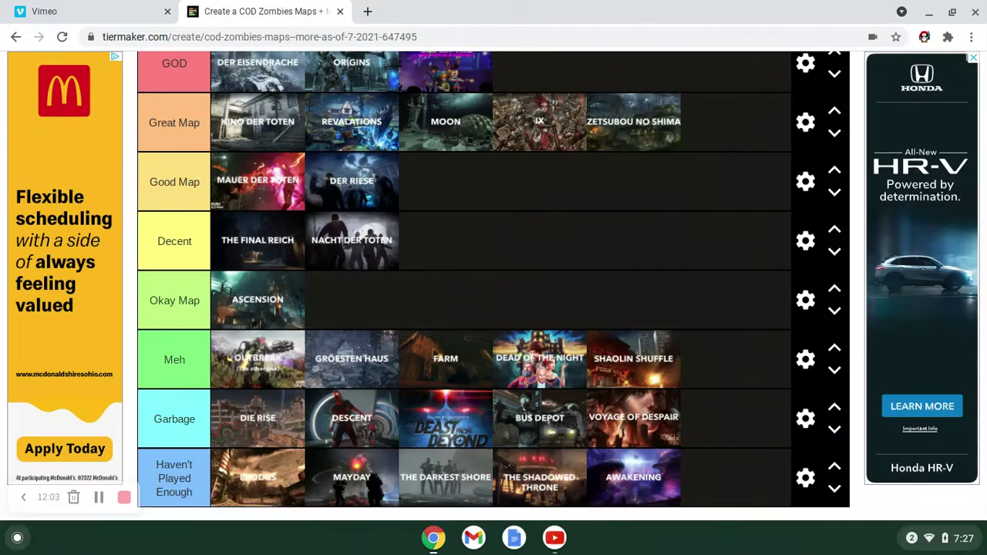
Add The Frozen Dawn to the Haven't Played Enough tier, between Mayday and The Darkest Shore.
scroll(434, 358, down, 5)
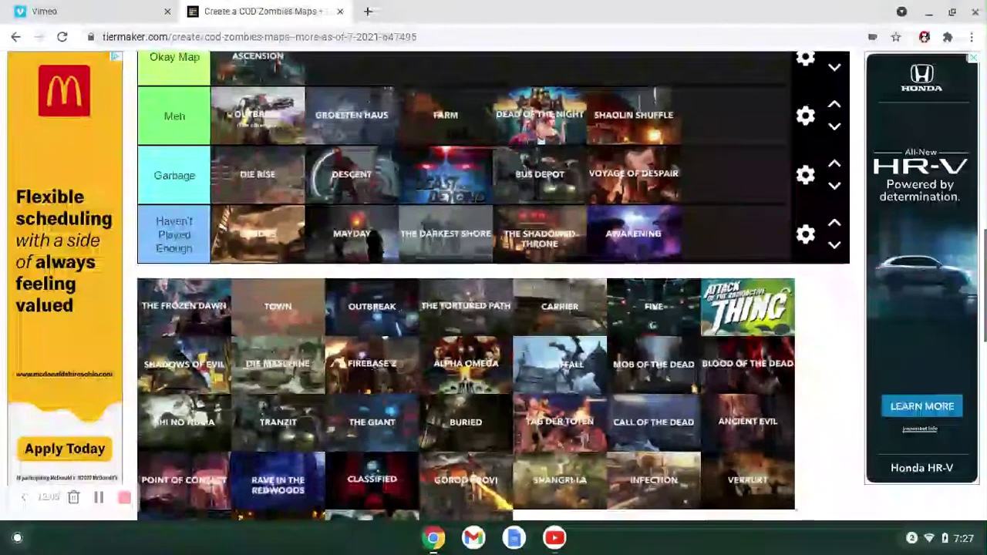
scroll(493, 286, up, 1)
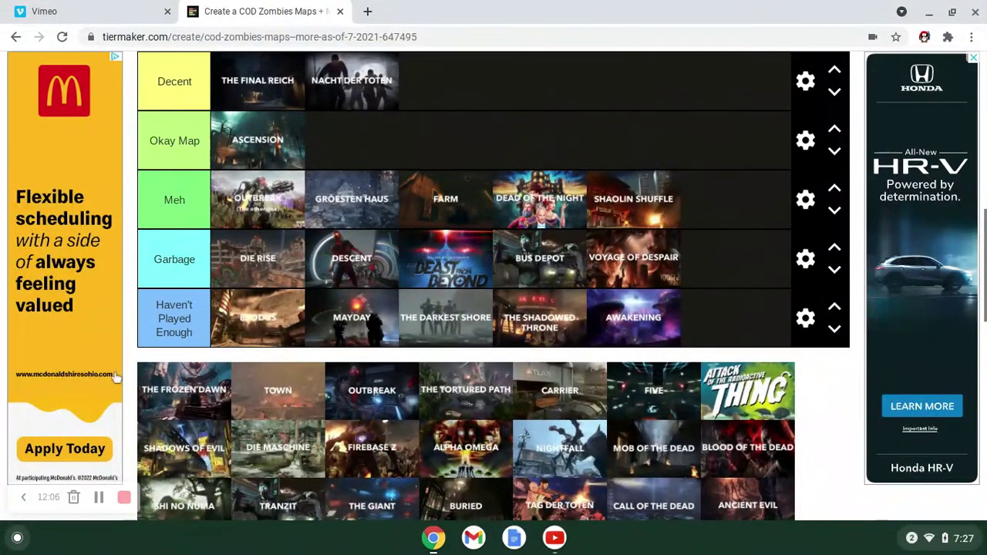
drag(162, 409, 398, 343)
Rank Town in the Great Map tier, between Revalations and Moon.
scroll(199, 413, up, 3)
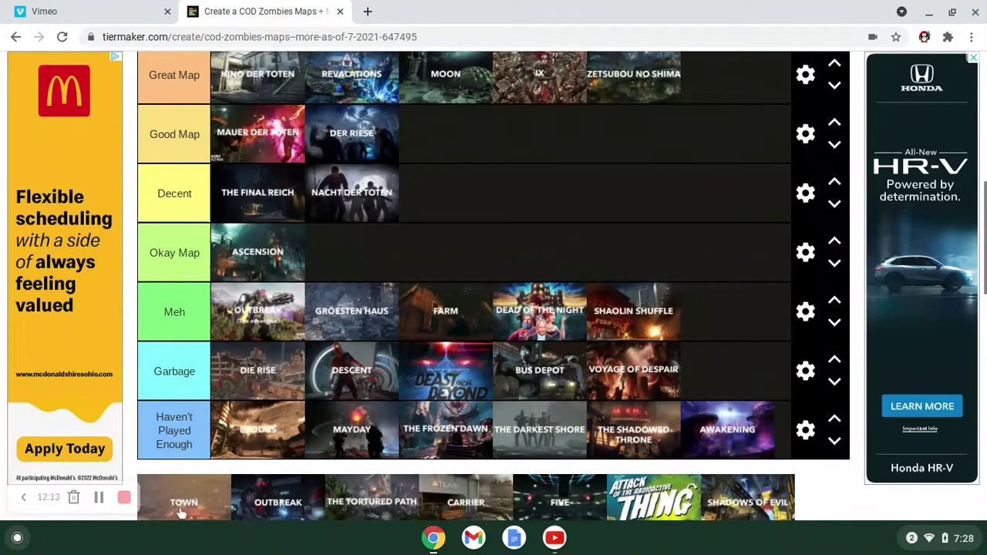
drag(180, 513, 429, 81)
scroll(466, 141, up, 3)
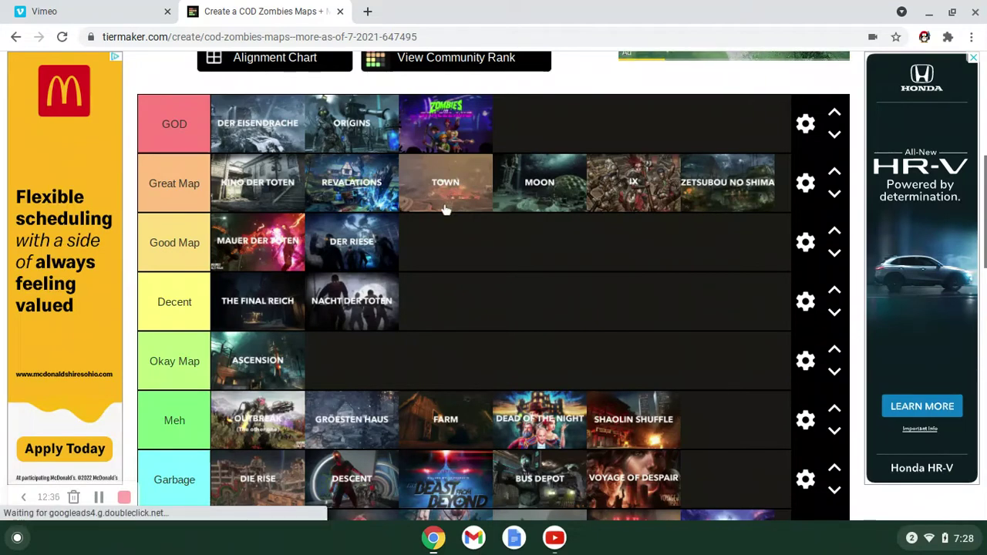
Place the remaining Outbreak map at the front of the Garbage tier, before Die Rise.
scroll(447, 239, down, 4)
scroll(475, 289, down, 2)
scroll(429, 306, up, 3)
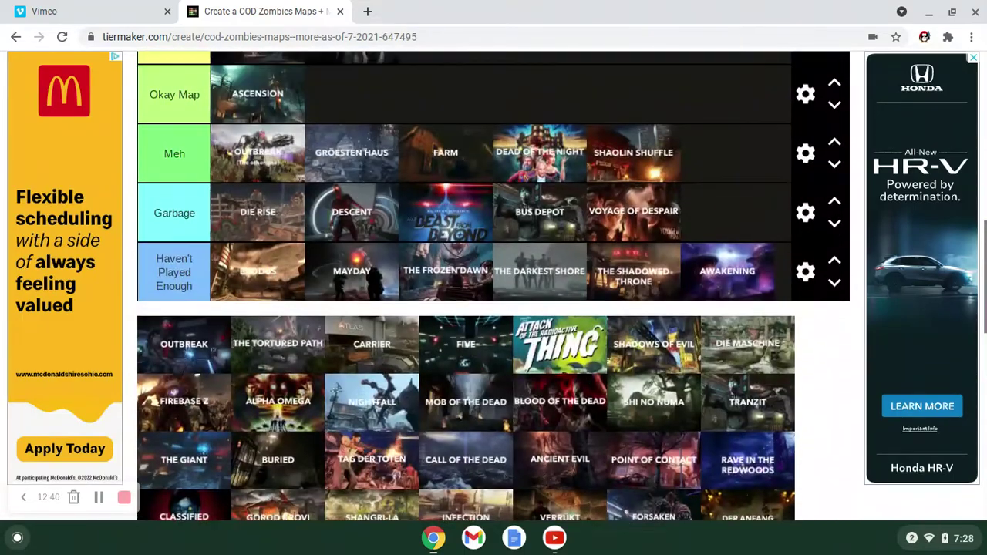
drag(202, 362, 284, 218)
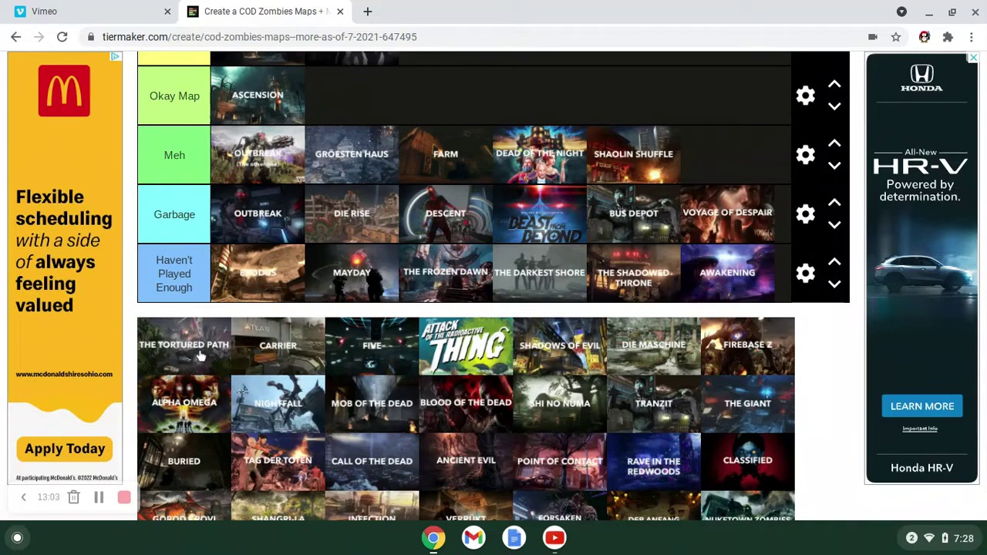
Place The Tortured Path in Haven't Played Enough after Exodus, and Carrier in the Okay Map tier after Ascension.
drag(216, 340, 328, 281)
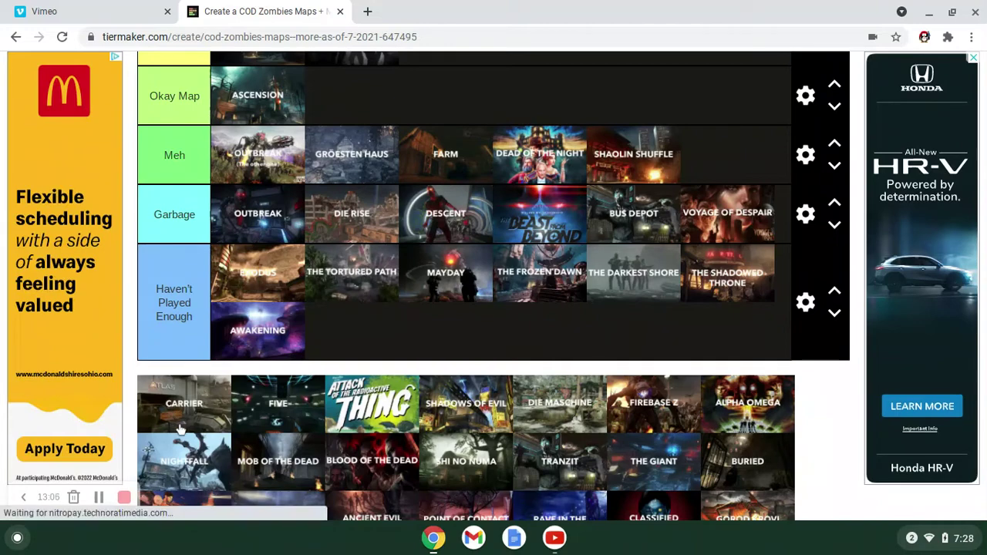
drag(188, 416, 369, 100)
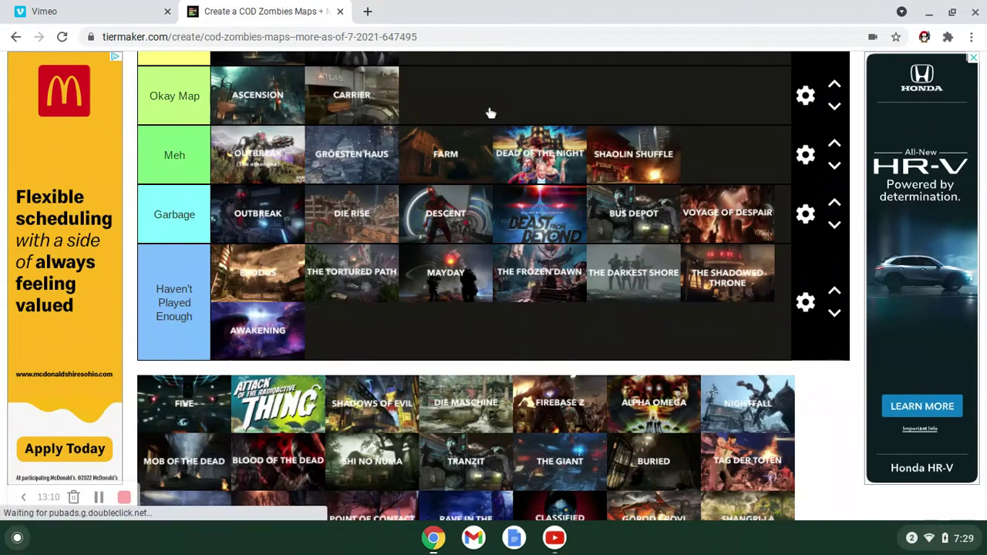
Rank Five at the front of the Decent tier, before The Final Reich.
scroll(467, 141, up, 1)
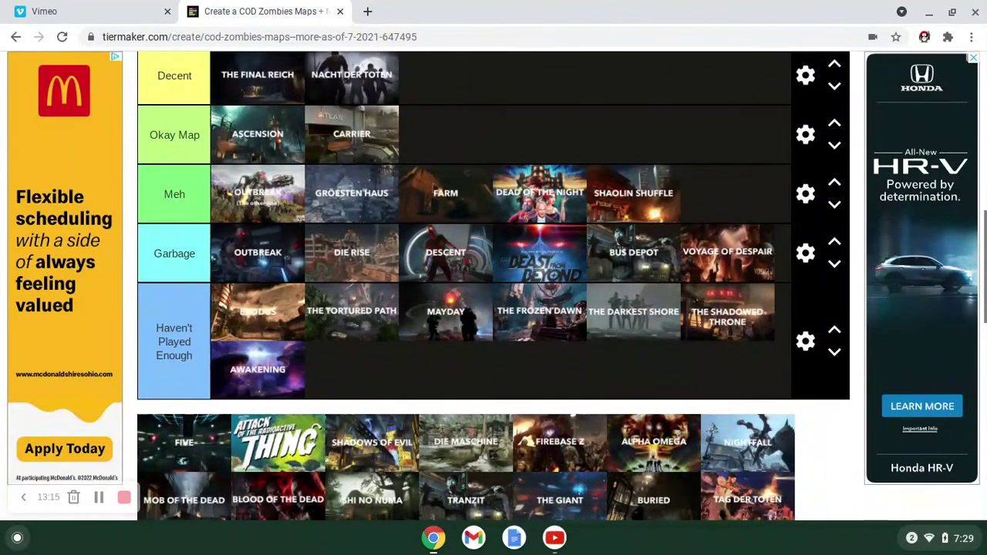
scroll(478, 137, down, 2)
scroll(478, 137, up, 1)
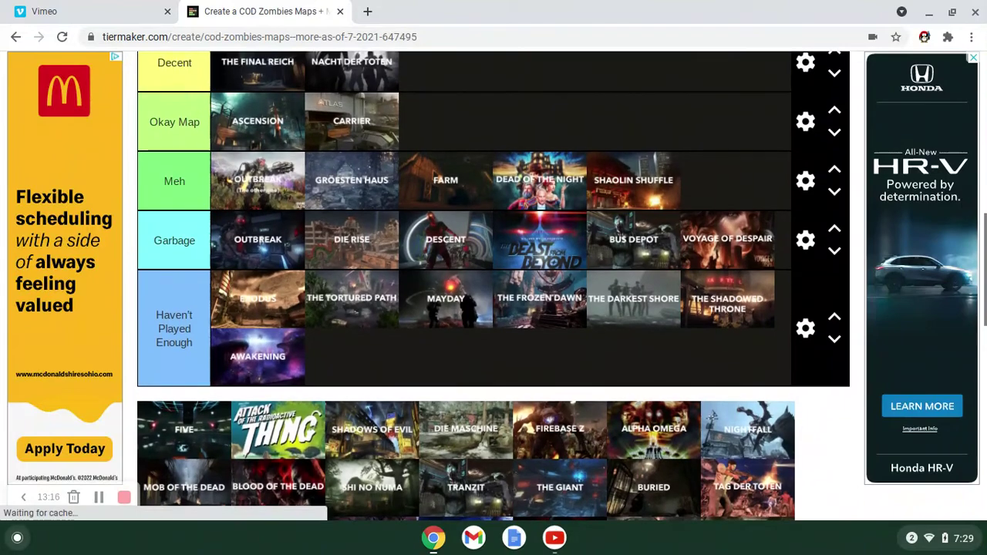
scroll(493, 286, down, 1)
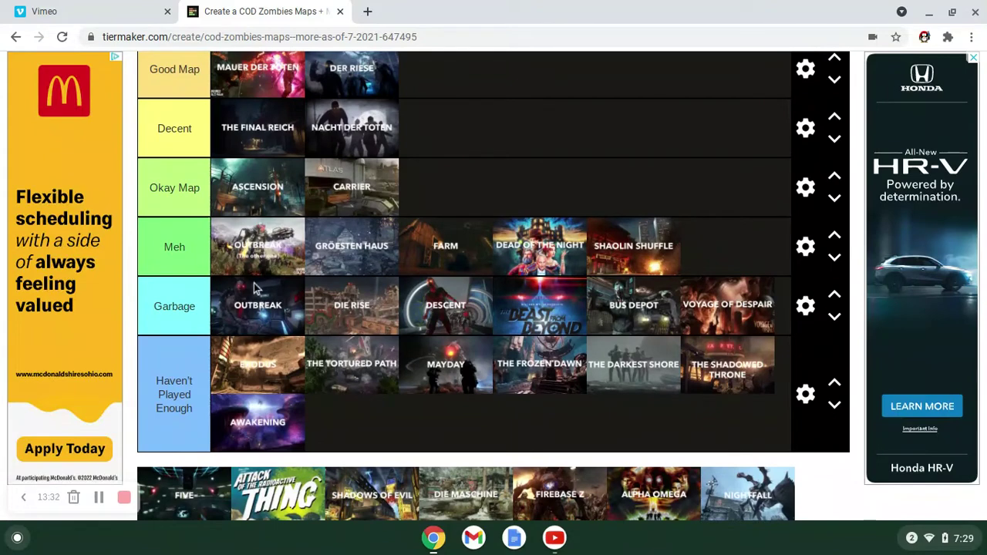
drag(197, 492, 436, 132)
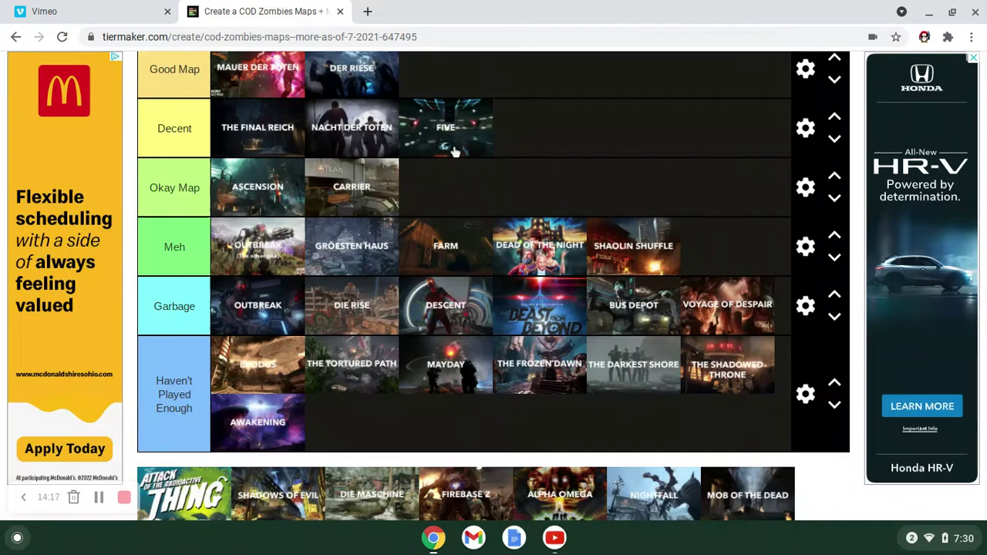
scroll(494, 147, up, 1)
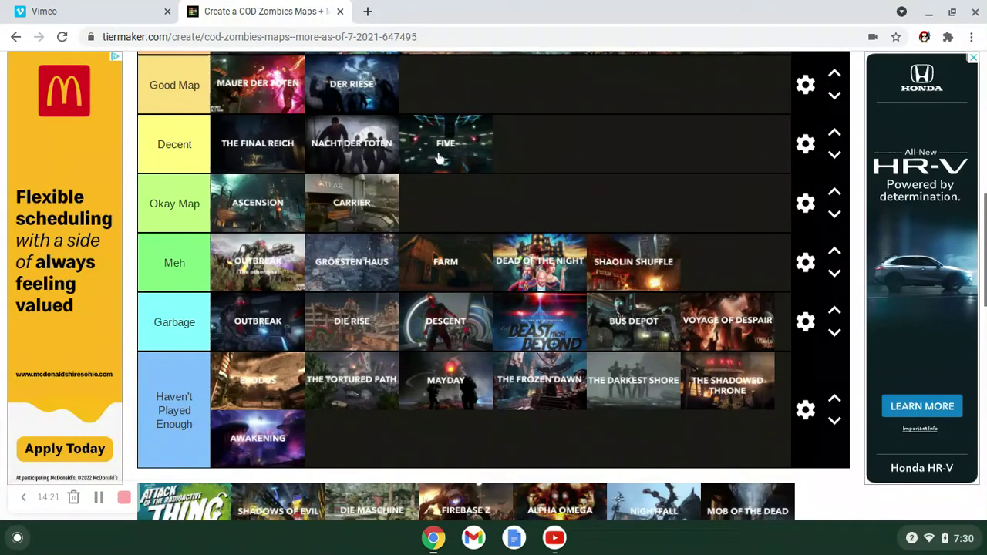
drag(436, 158, 233, 159)
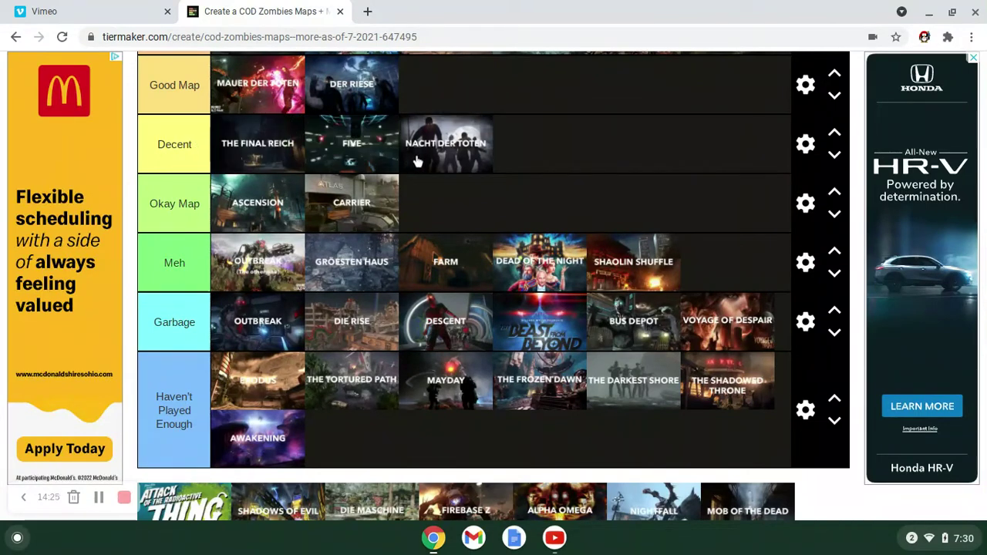
drag(298, 151, 231, 148)
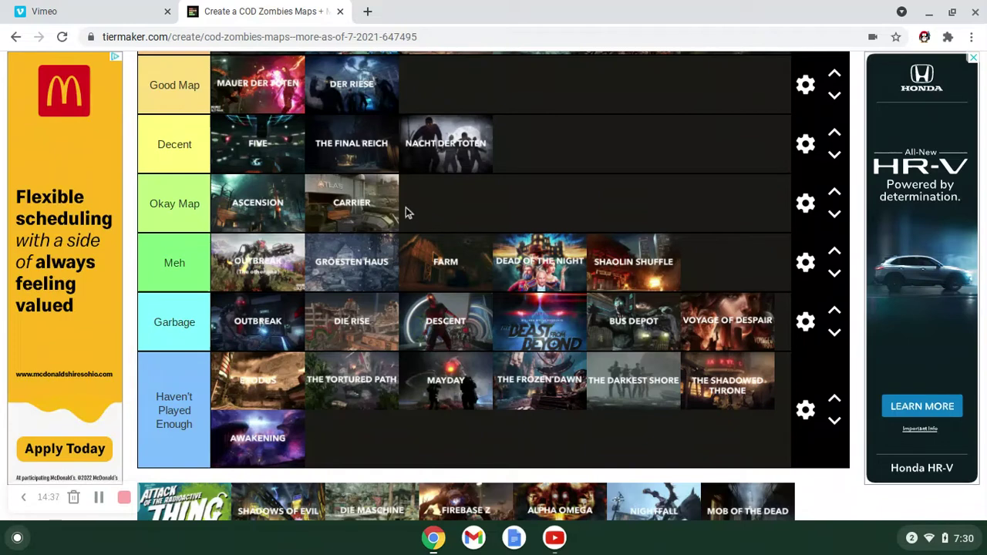
Add Attack of the Radioactive Thing to the Okay Map tier, after Carrier.
scroll(444, 221, down, 3)
scroll(443, 222, up, 2)
scroll(435, 239, up, 1)
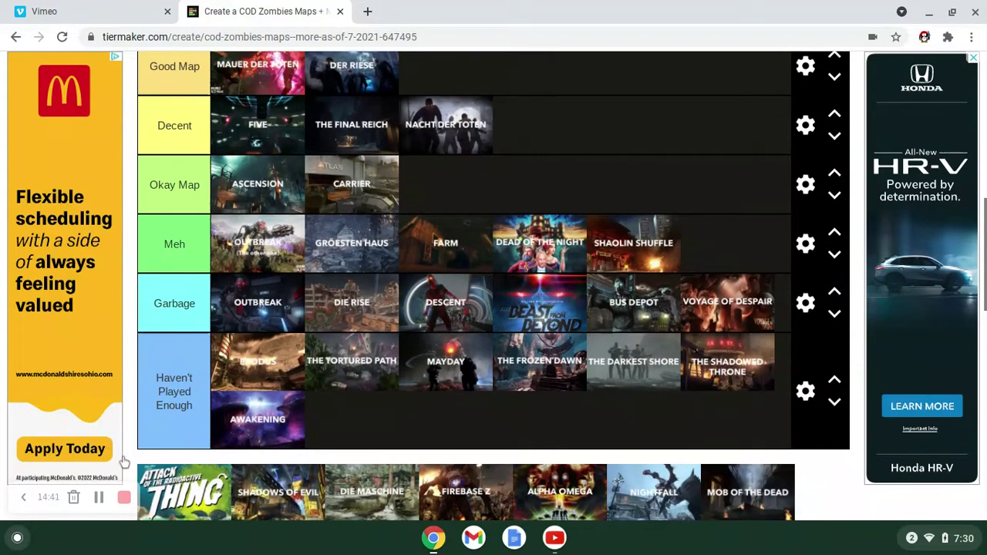
drag(199, 480, 458, 205)
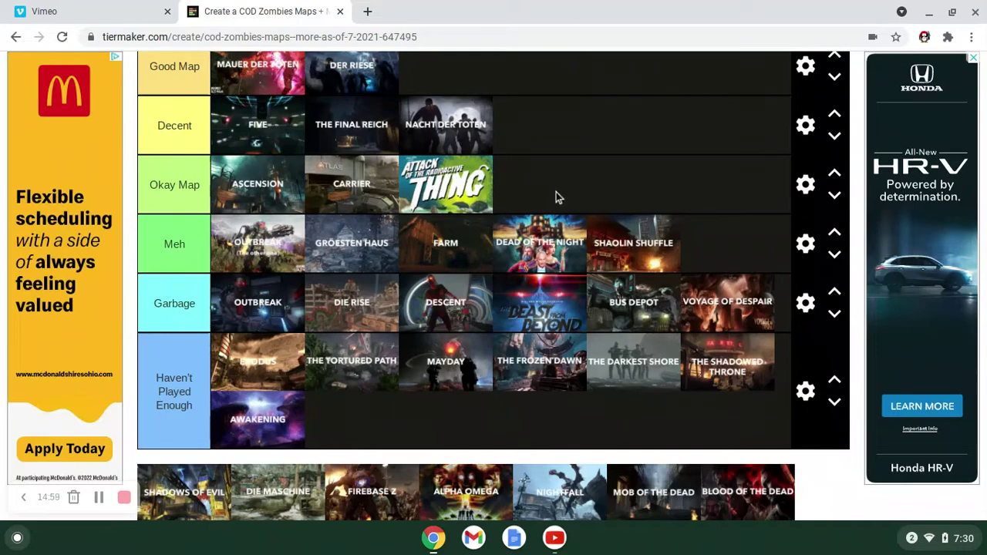
Rank Shadows of Evil at the end of the GOD tier, after the Zombies in Spaceland image.
scroll(556, 193, down, 1)
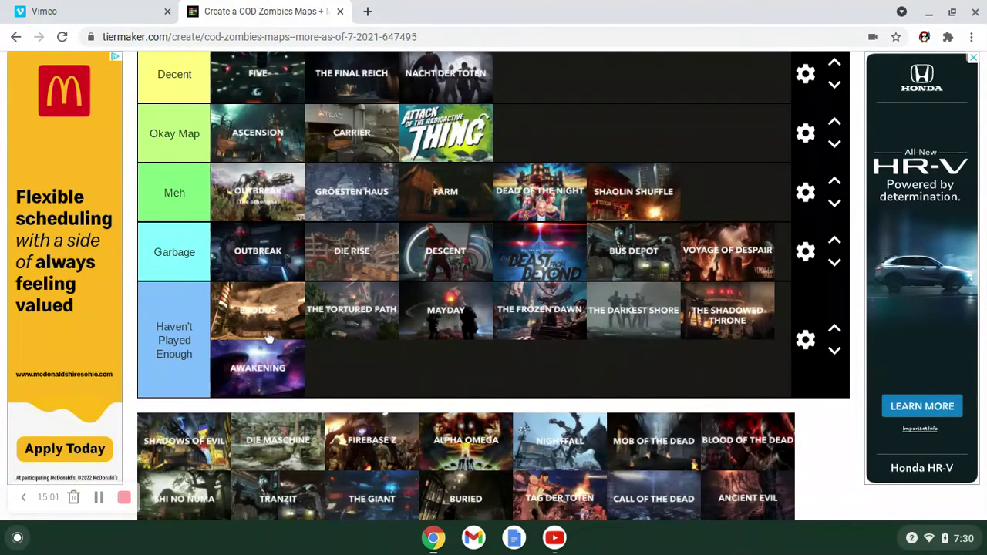
drag(202, 429, 597, 70)
scroll(601, 66, up, 4)
scroll(602, 66, down, 1)
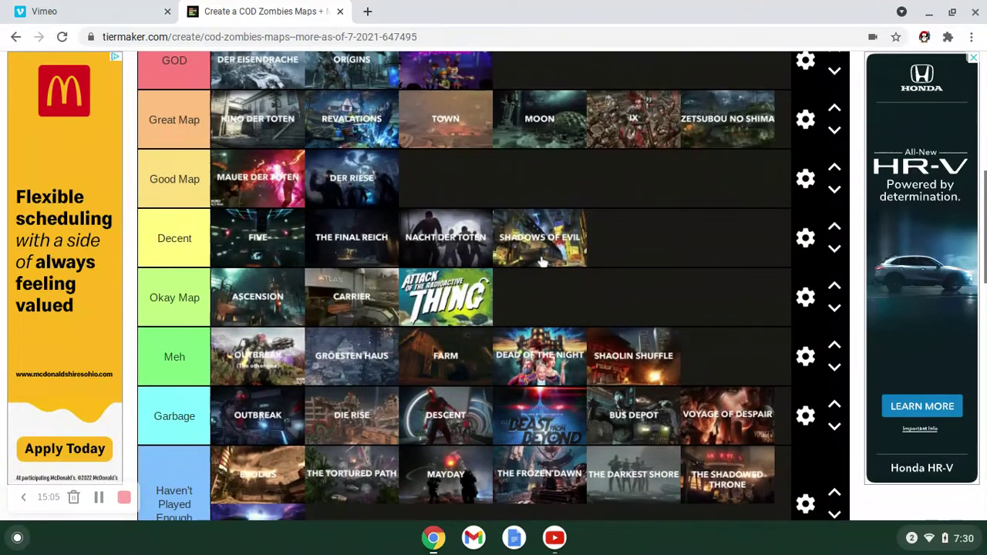
drag(540, 241, 542, 77)
scroll(562, 219, up, 1)
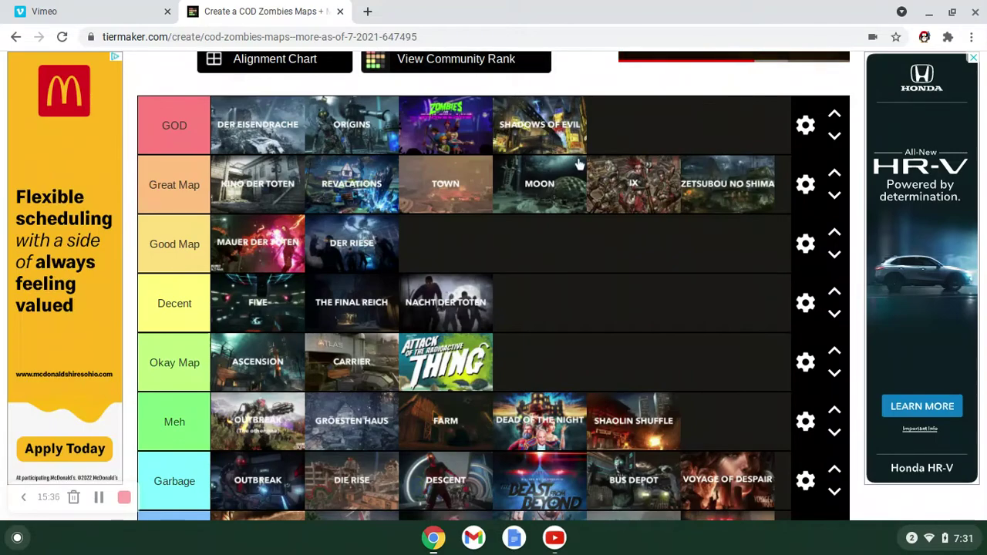
Place Die Maschine at the end of the Decent tier, after Nacht der Toten.
scroll(625, 231, down, 3)
scroll(624, 230, up, 2)
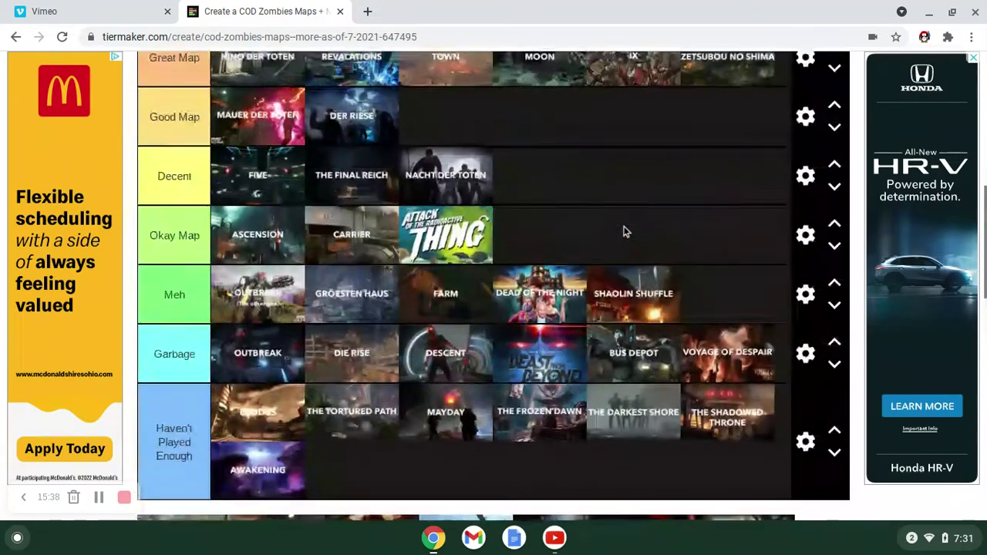
scroll(625, 230, down, 5)
scroll(624, 229, up, 4)
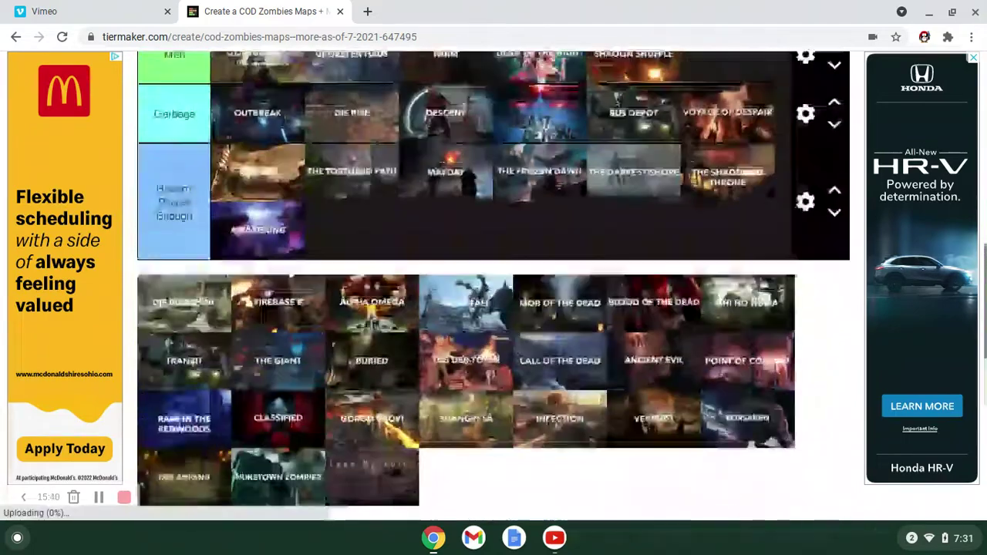
scroll(334, 430, up, 1)
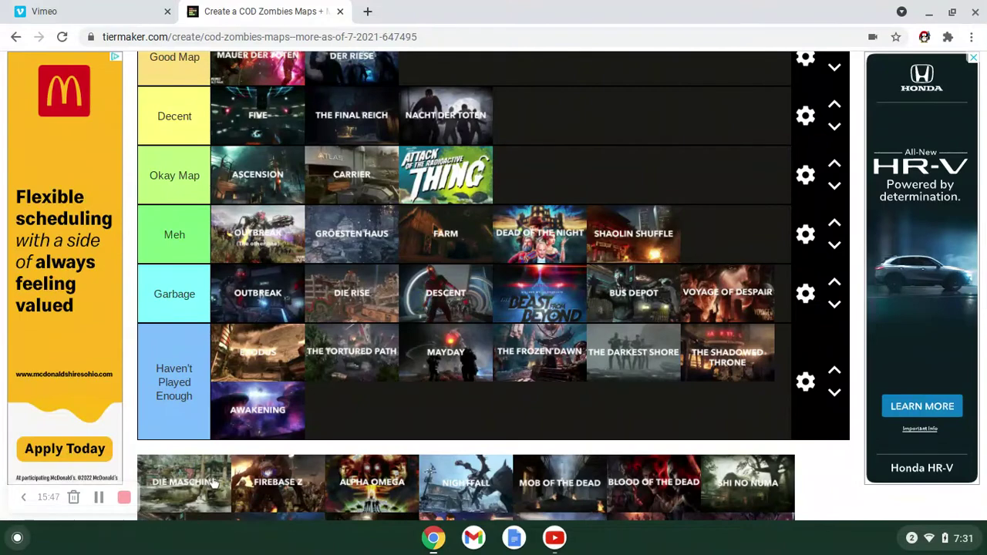
drag(228, 472, 567, 115)
scroll(567, 115, up, 3)
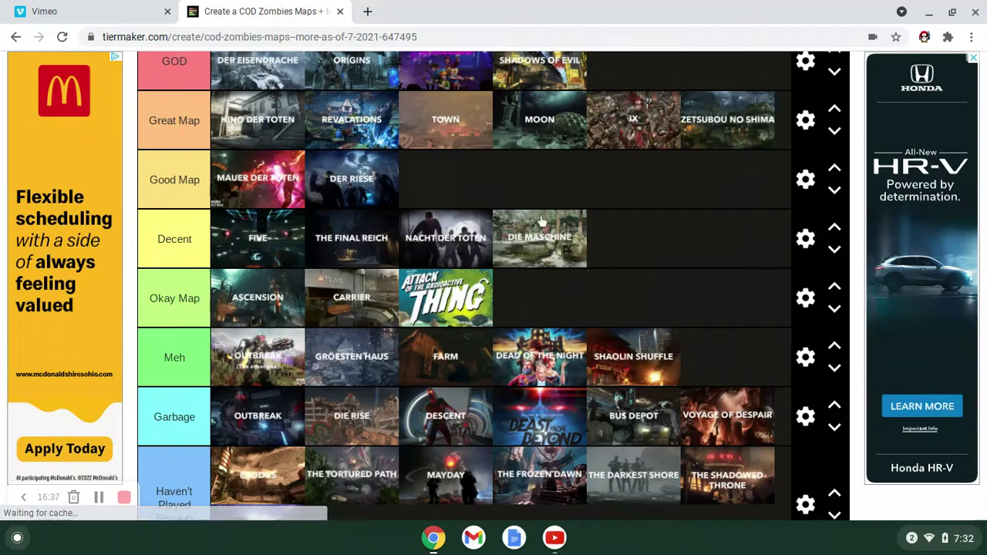
Add Firebase Z to the Meh tier, between Outbreak and Gröesten Haus.
scroll(570, 244, down, 5)
scroll(633, 310, up, 3)
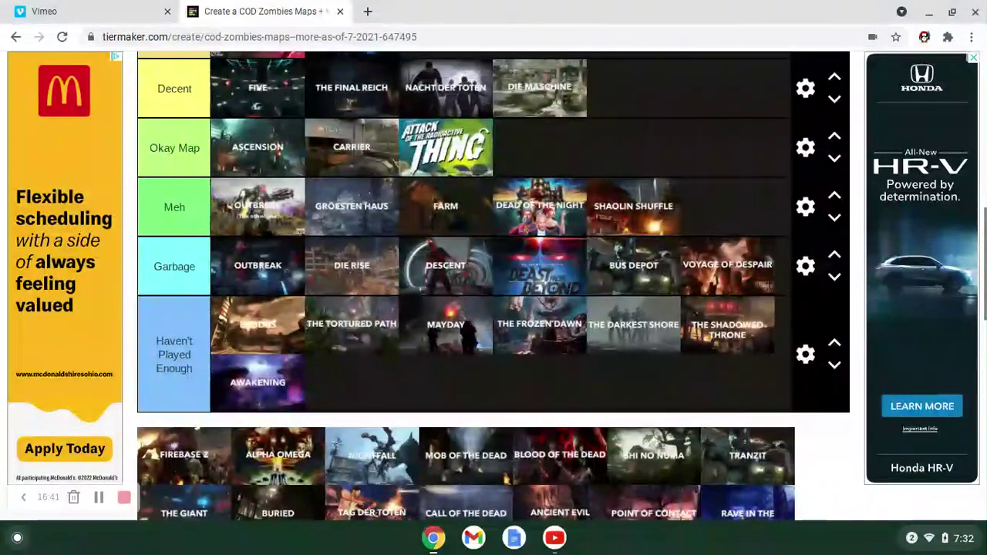
drag(191, 470, 330, 197)
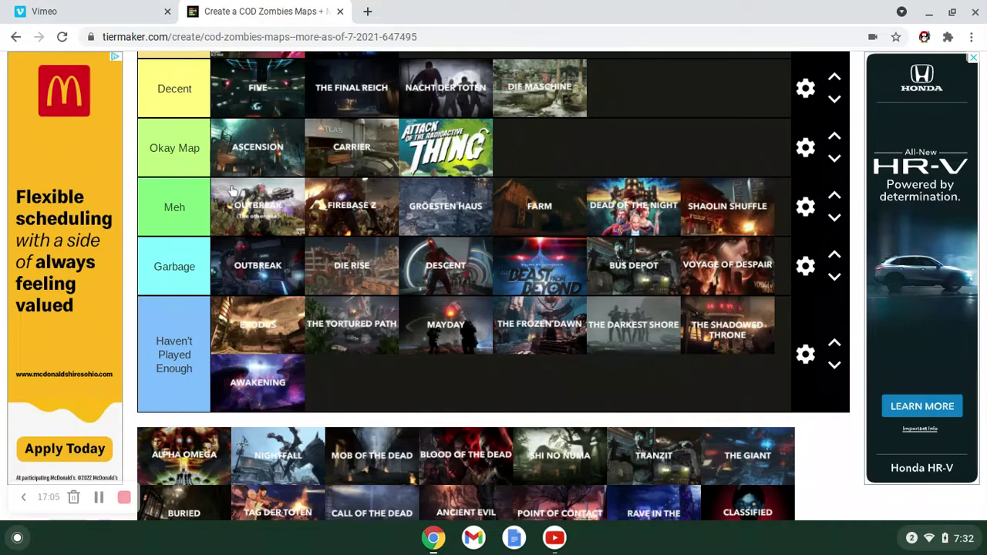
scroll(238, 236, up, 1)
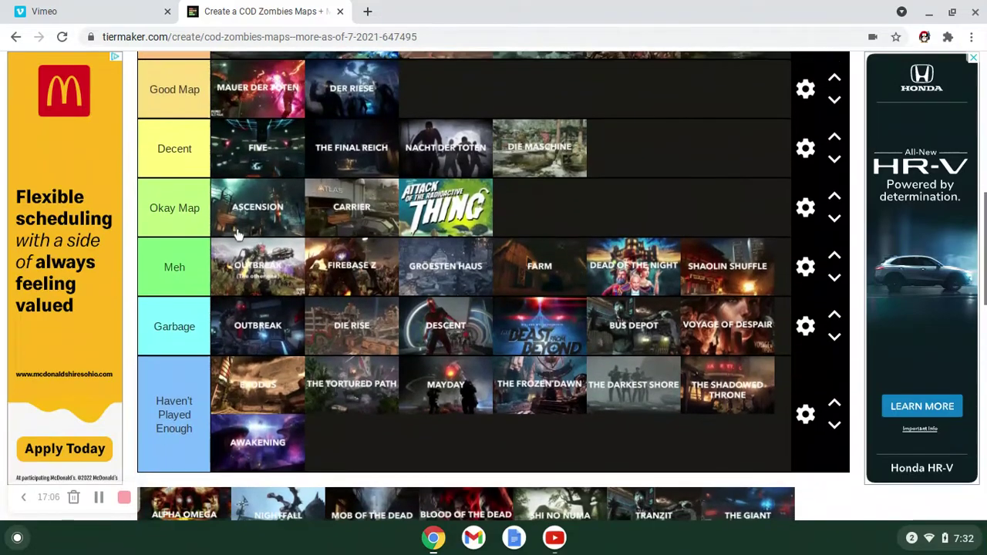
scroll(238, 235, down, 1)
scroll(493, 285, down, 1)
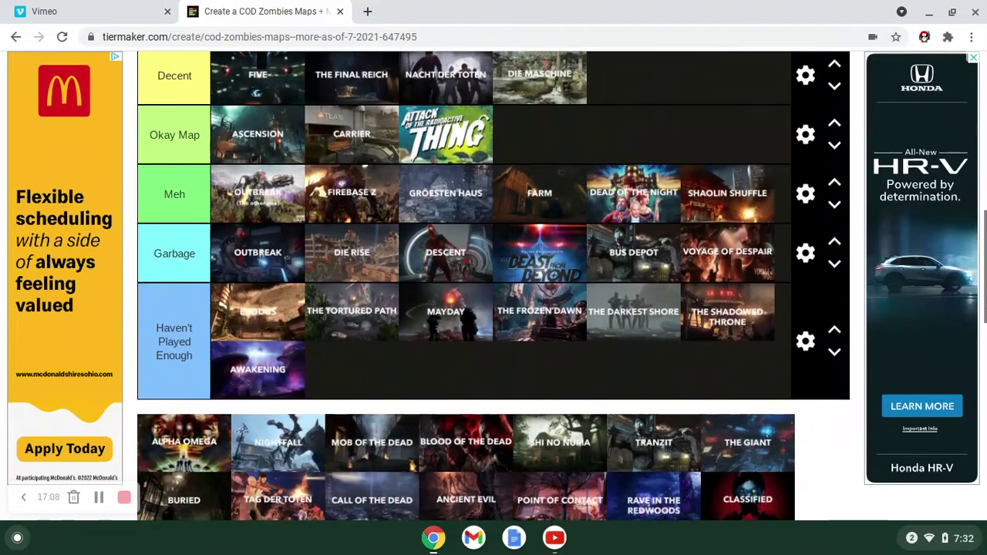
scroll(493, 285, up, 1)
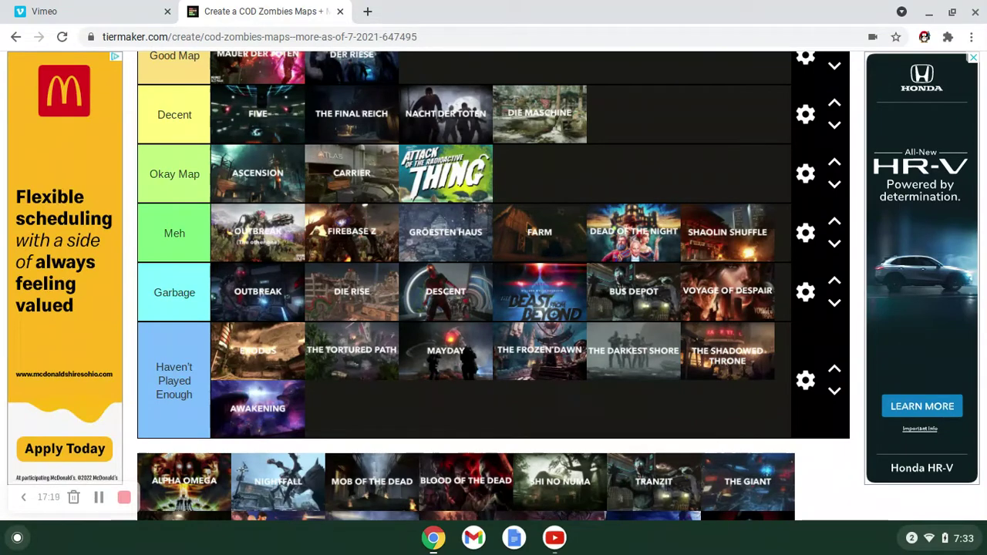
scroll(493, 285, down, 3)
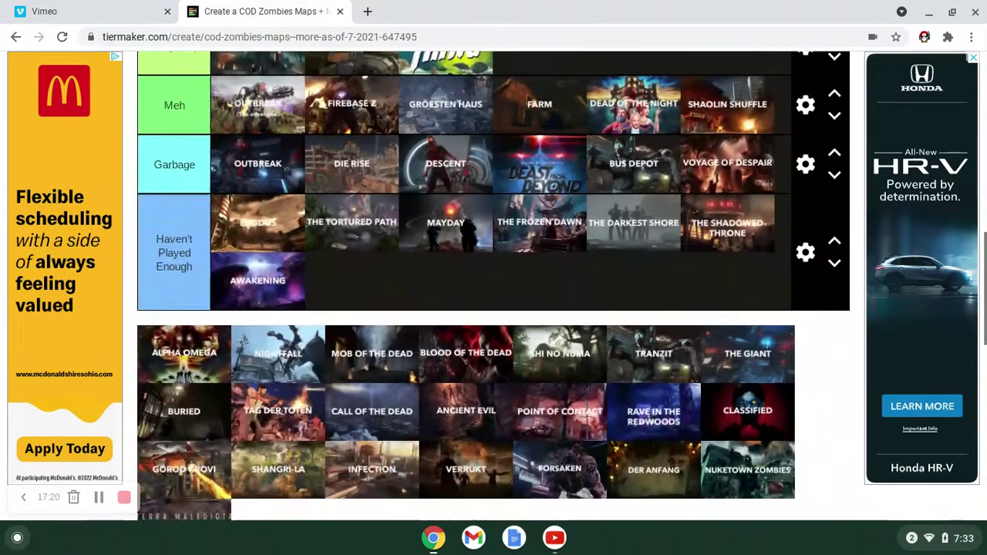
scroll(493, 285, down, 2)
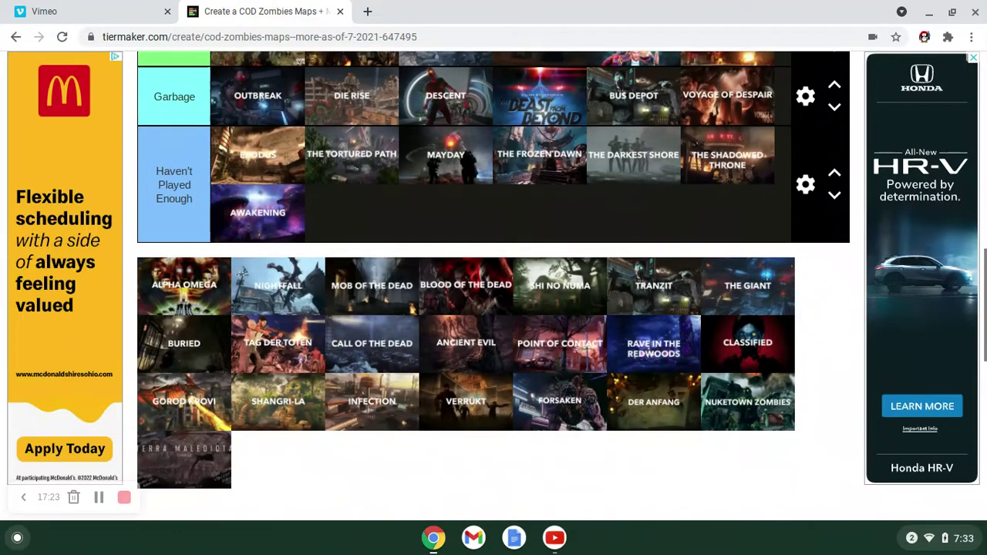
Rank Alpha Omega in the Good Map tier, after Der Riese.
scroll(493, 285, up, 1)
scroll(493, 285, up, 3)
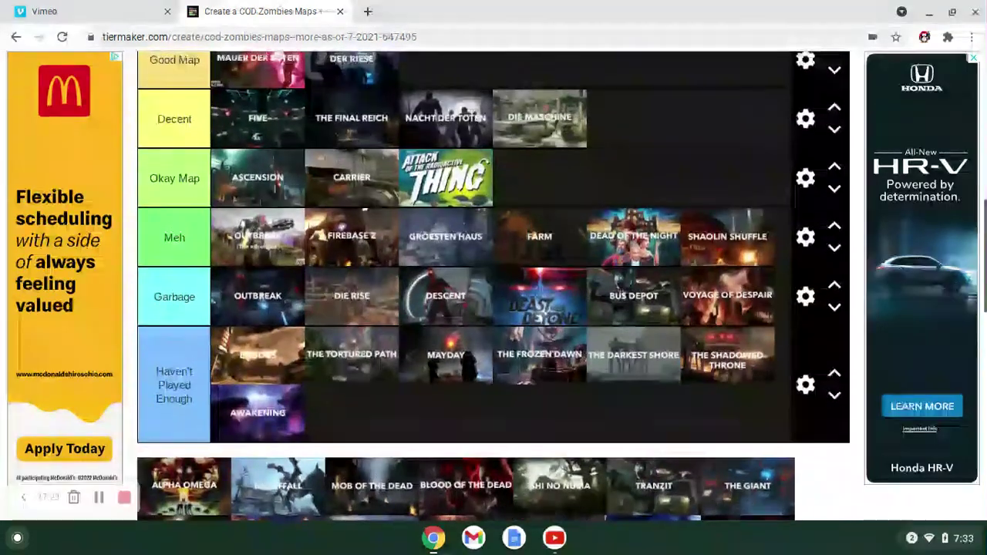
drag(196, 498, 675, 104)
scroll(674, 104, up, 2)
drag(654, 262, 697, 248)
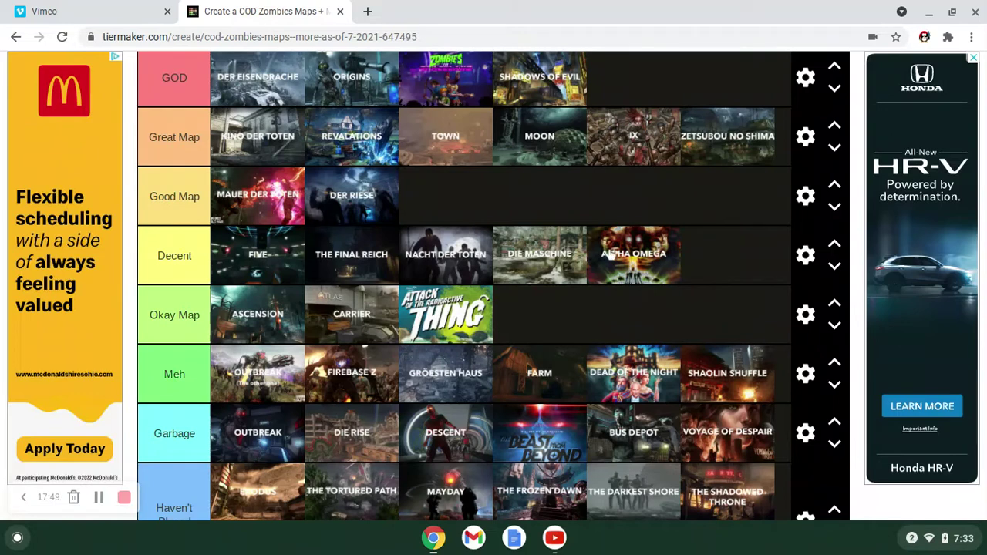
drag(625, 243, 600, 190)
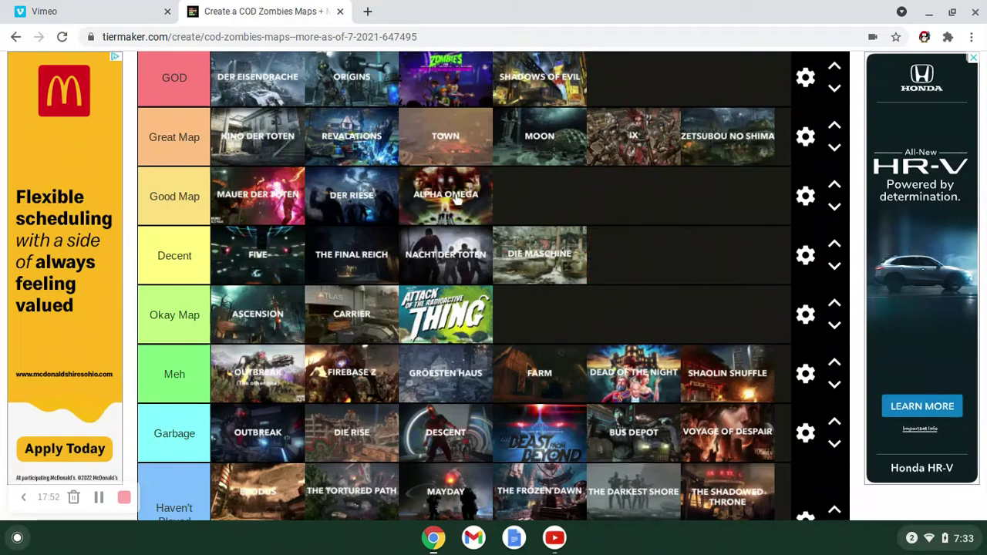
Try Alpha Omega in the Decent tier after Die Maschine, and return it to the end of Good Map.
drag(457, 199, 674, 252)
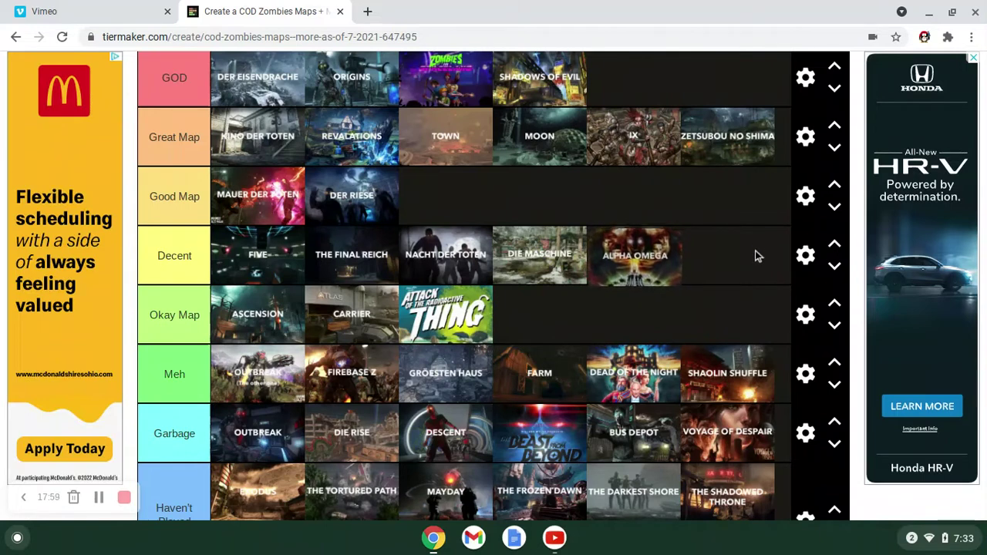
mouse_move(652, 263)
mouse_down()
mouse_move(630, 218)
mouse_move(583, 203)
mouse_move(615, 209)
mouse_move(594, 204)
mouse_move(615, 235)
mouse_move(597, 212)
mouse_move(643, 208)
mouse_move(665, 257)
mouse_move(657, 259)
mouse_up()
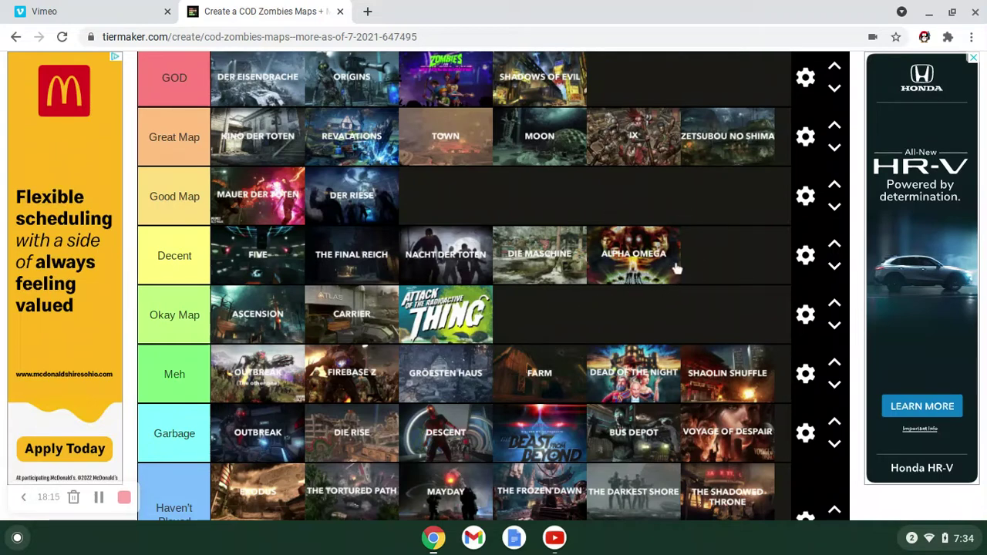
drag(665, 263, 586, 190)
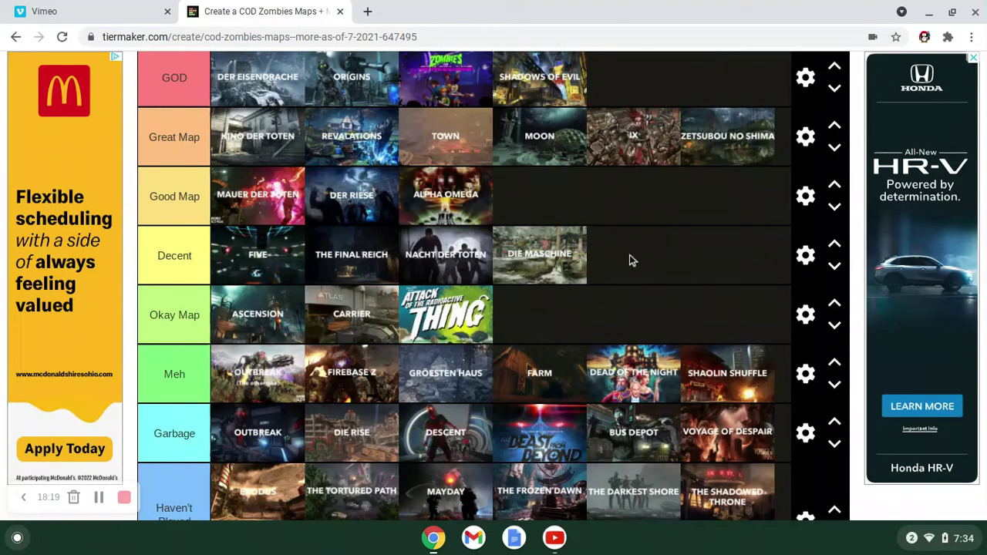
Add Nightfall to the Haven't Played Enough tier, after Awakening.
scroll(631, 260, down, 3)
scroll(630, 260, up, 4)
scroll(630, 261, down, 1)
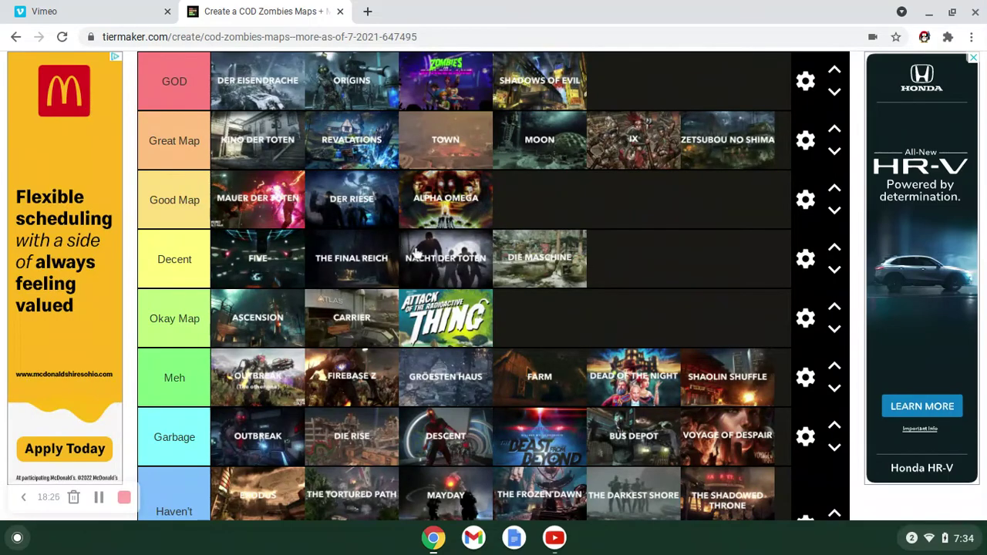
scroll(553, 214, down, 3)
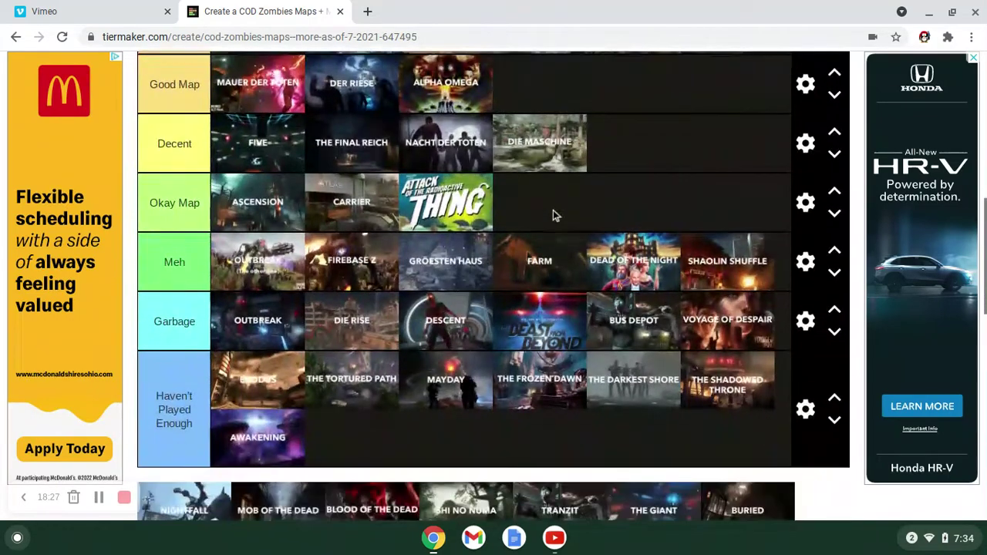
scroll(553, 215, up, 3)
scroll(553, 216, down, 8)
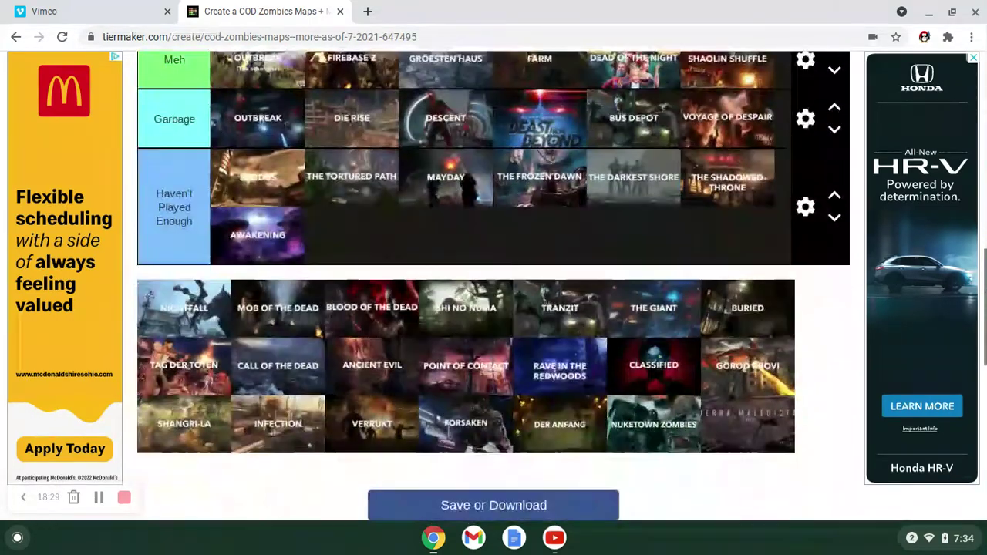
scroll(185, 385, up, 2)
drag(185, 382, 400, 299)
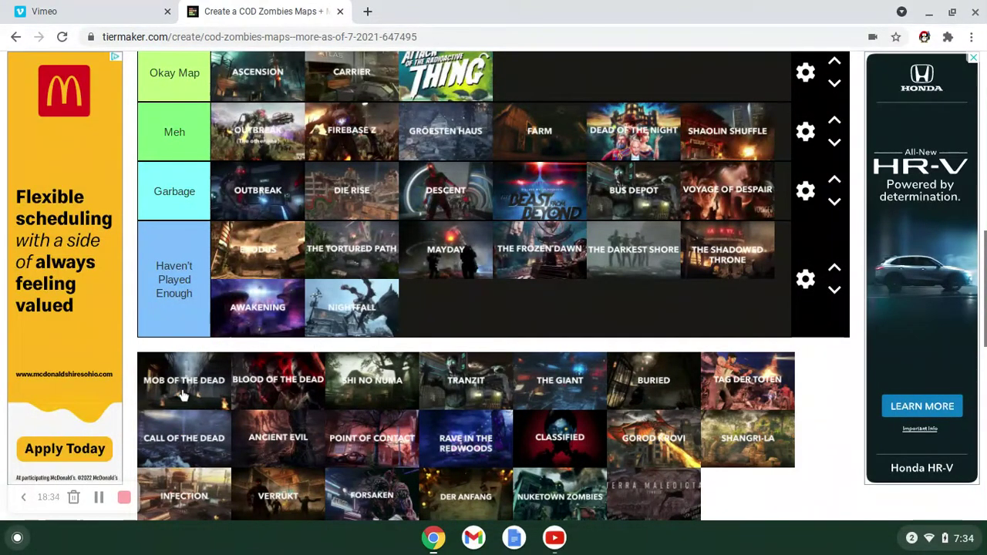
Place Mob of the Dead at the end of the GOD tier, after Shadows of Evil.
drag(184, 379, 540, 85)
scroll(571, 77, up, 5)
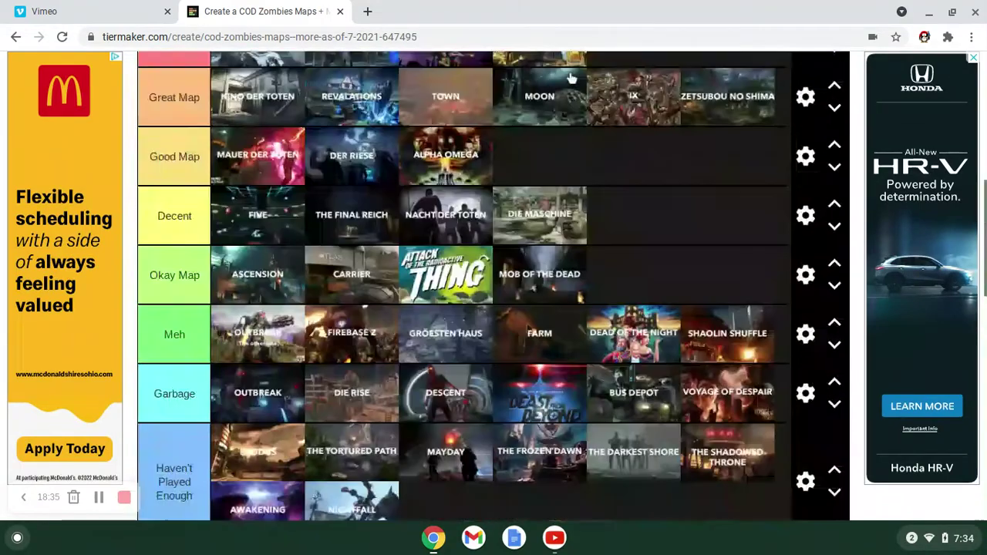
drag(548, 334, 699, 89)
scroll(699, 163, up, 1)
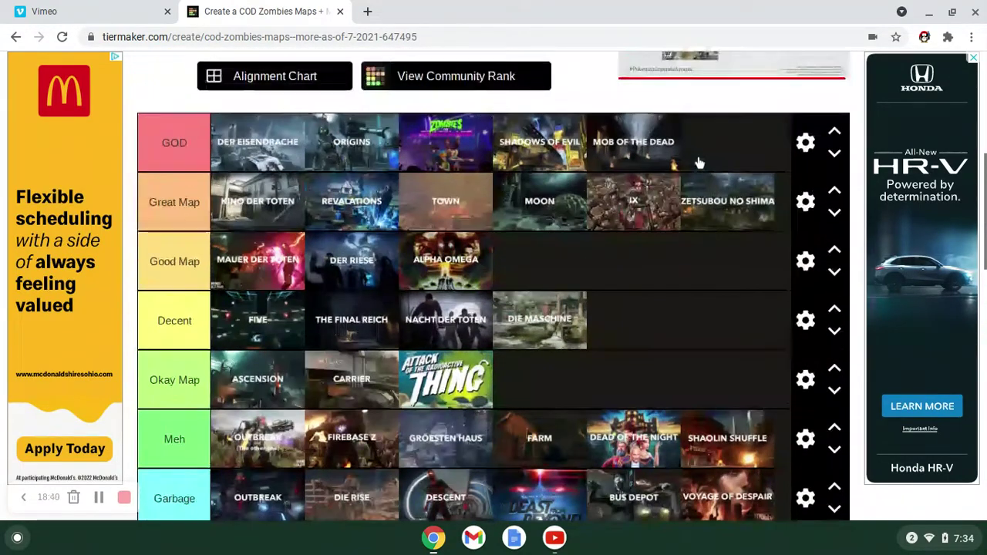
scroll(700, 163, down, 1)
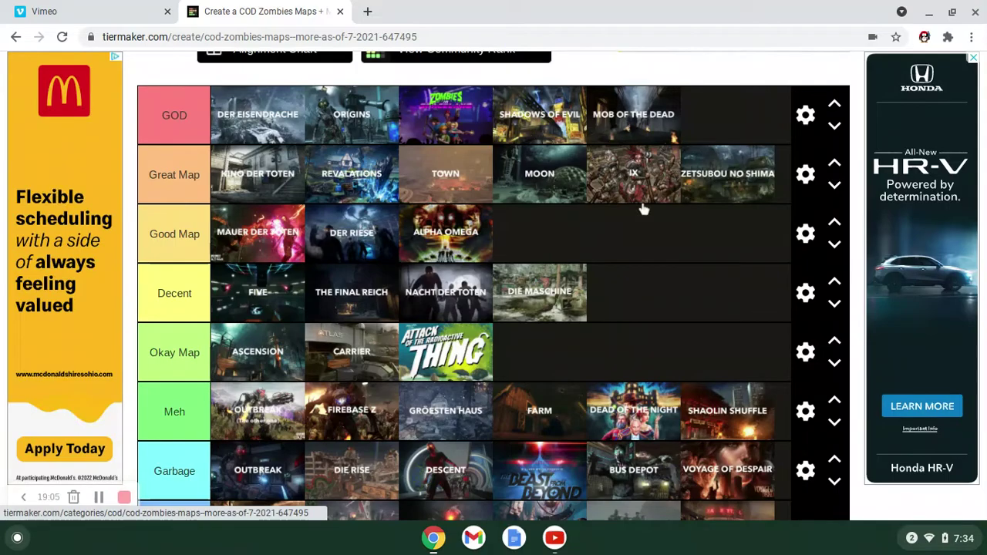
scroll(660, 247, down, 2)
scroll(660, 247, up, 1)
scroll(660, 246, down, 1)
scroll(660, 243, down, 1)
scroll(660, 243, up, 1)
scroll(660, 243, up, 3)
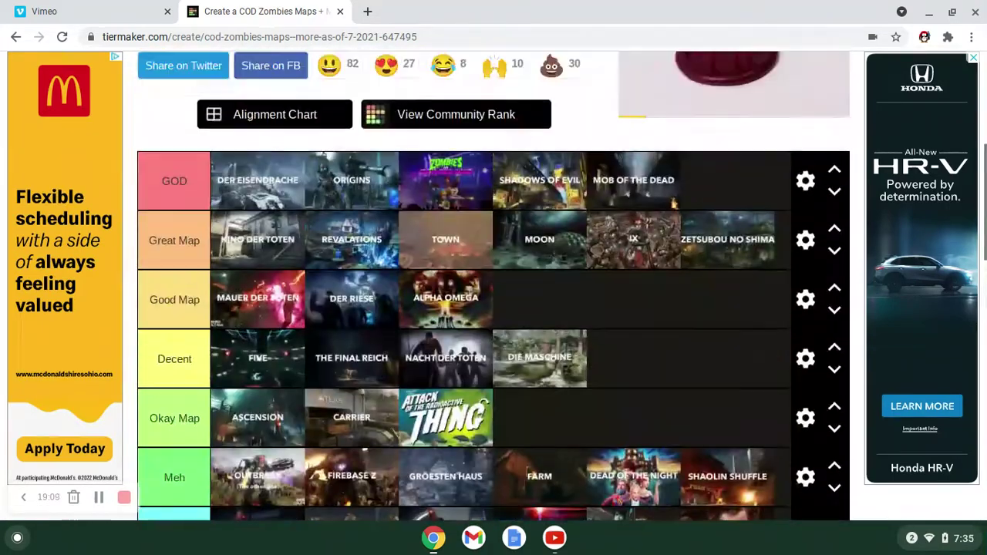
scroll(660, 243, down, 1)
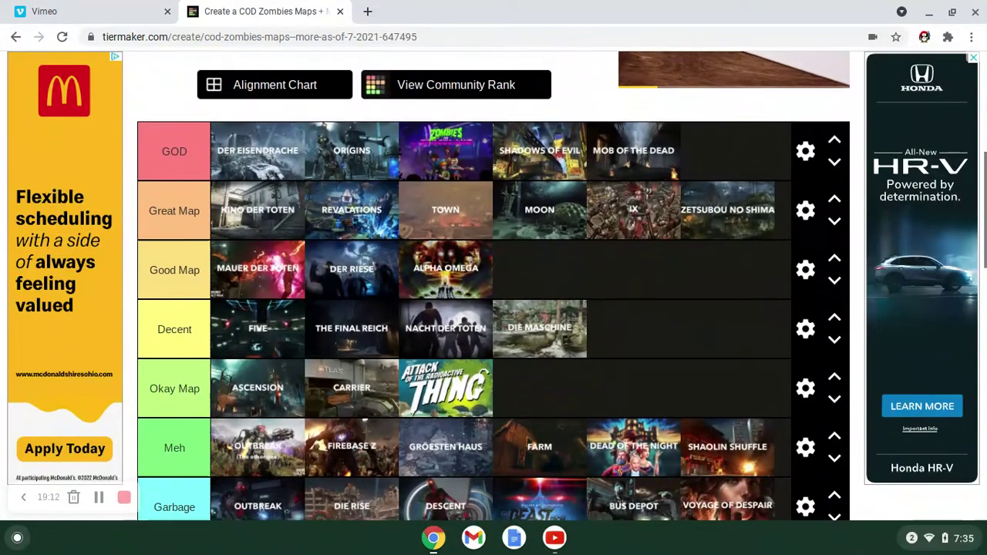
Add Blood of the Dead to the end of the Garbage tier, after Voyage of Despair.
scroll(493, 286, down, 5)
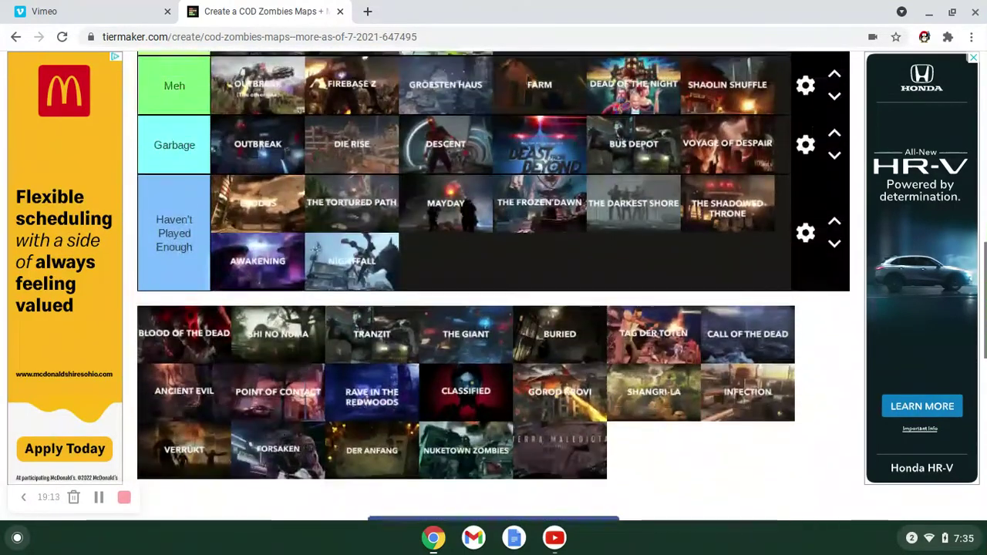
scroll(241, 412, up, 2)
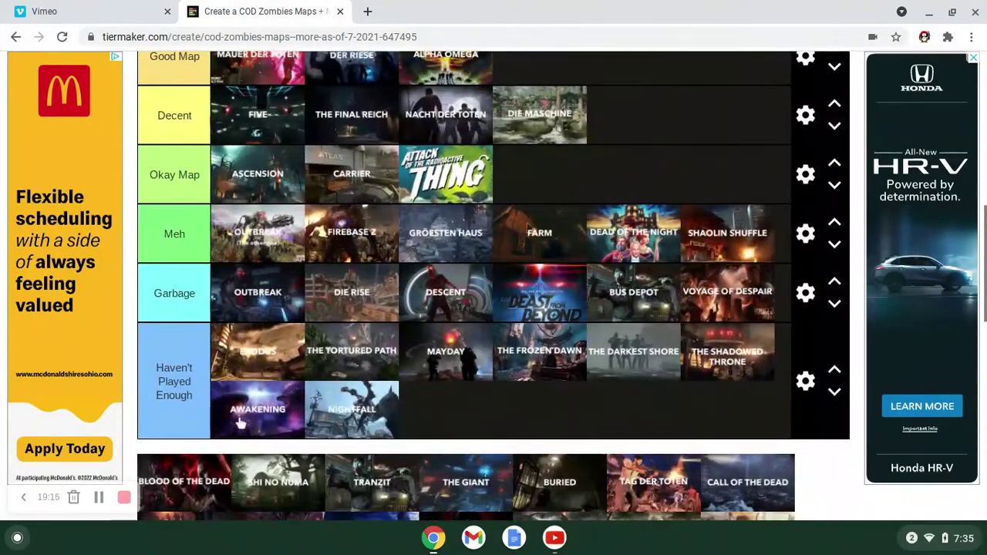
drag(185, 497, 507, 245)
drag(516, 284, 524, 357)
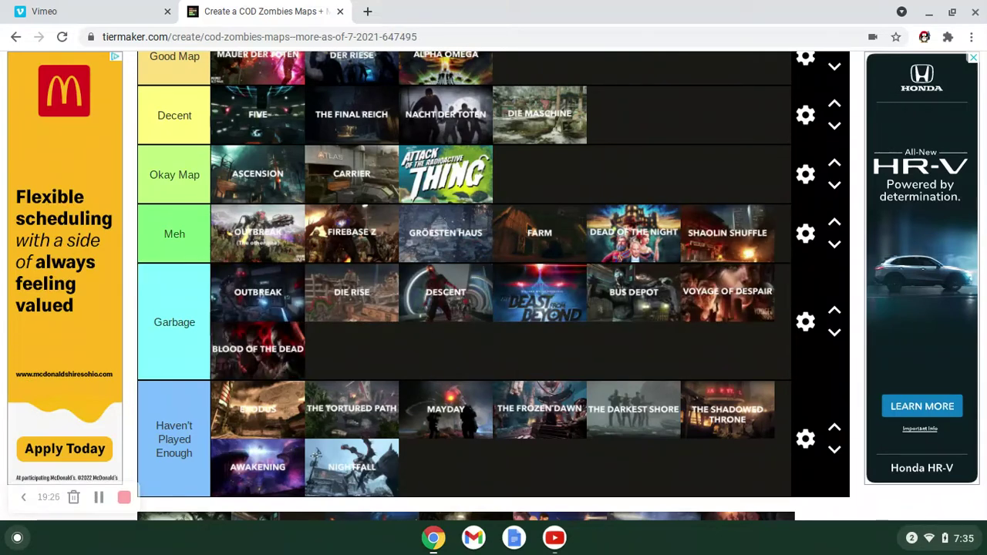
scroll(593, 426, up, 5)
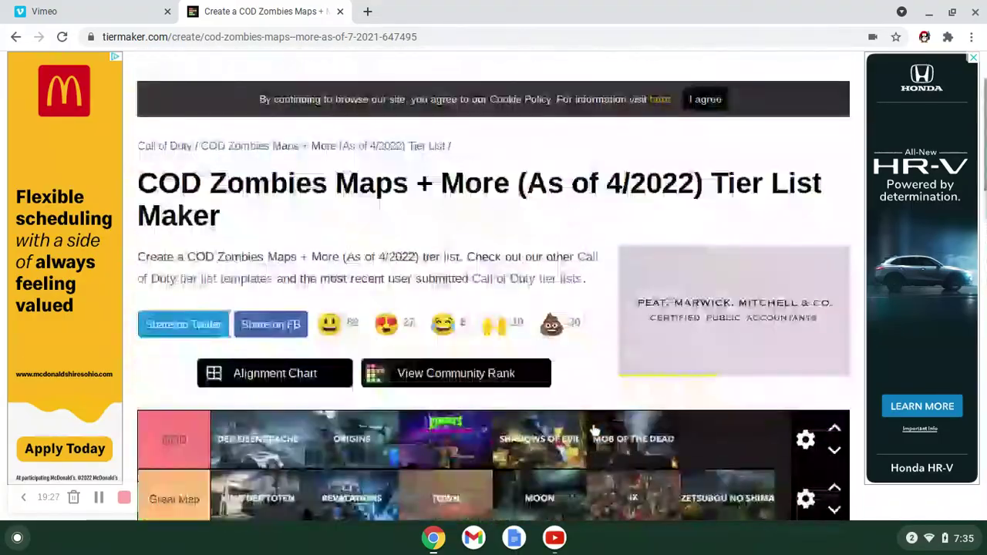
scroll(595, 430, down, 5)
scroll(595, 430, up, 1)
scroll(595, 430, down, 3)
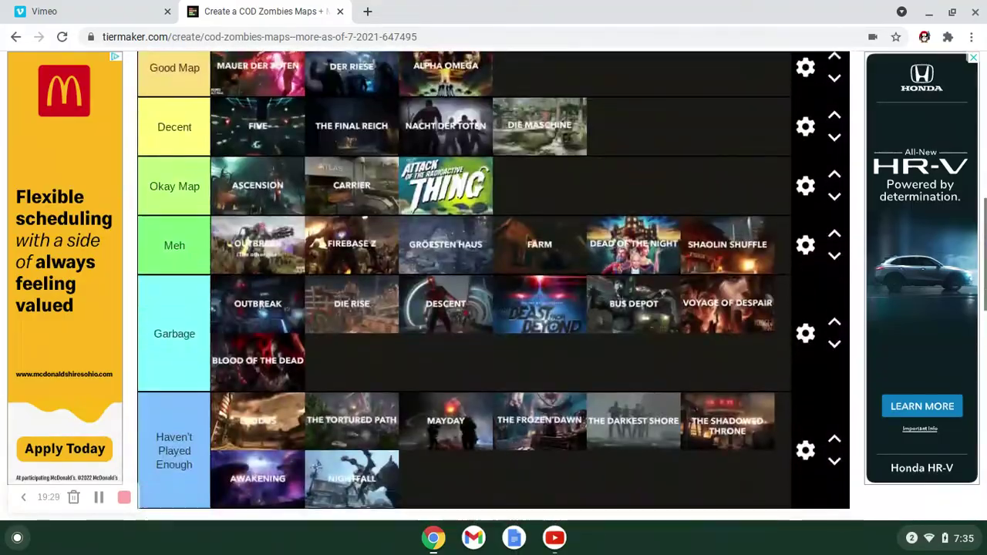
scroll(594, 430, up, 2)
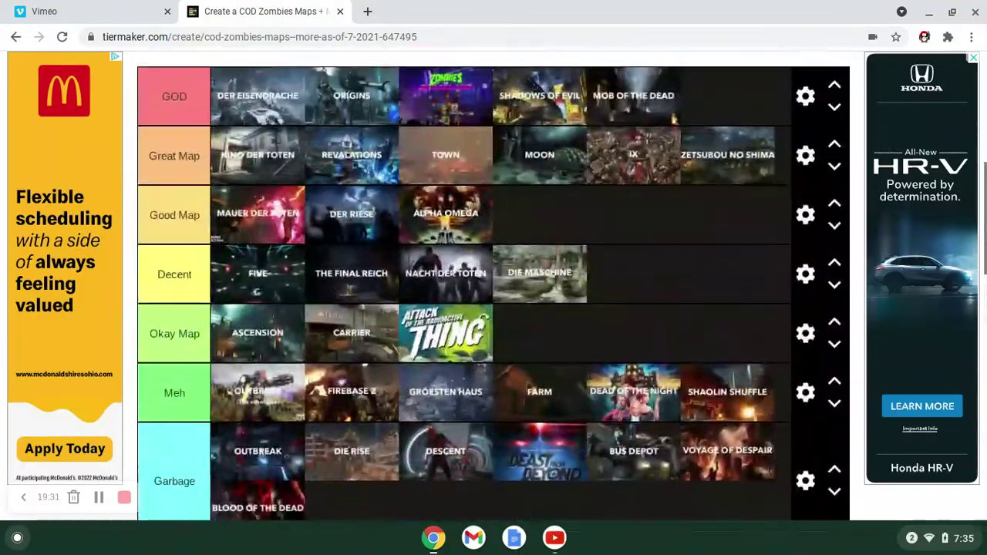
scroll(493, 285, down, 1)
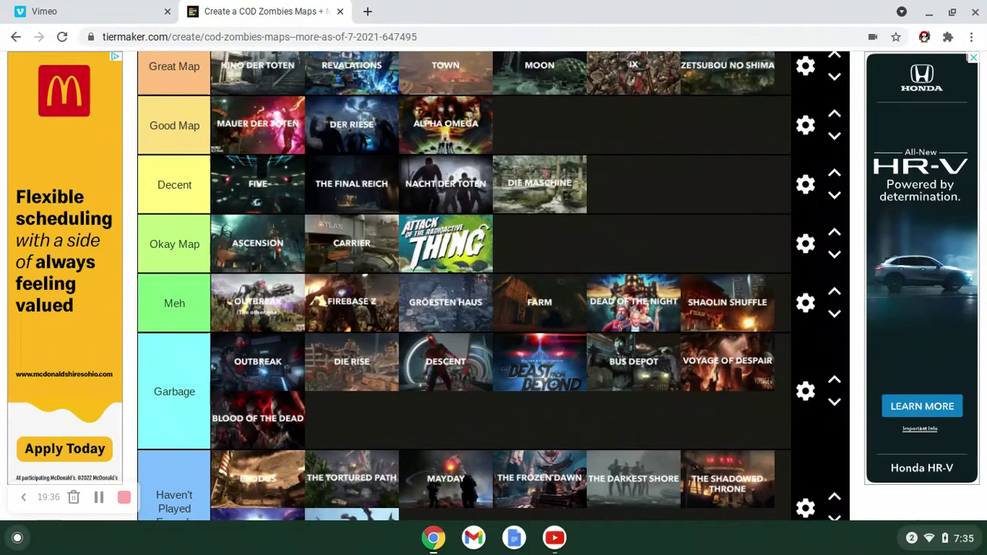
scroll(245, 413, up, 1)
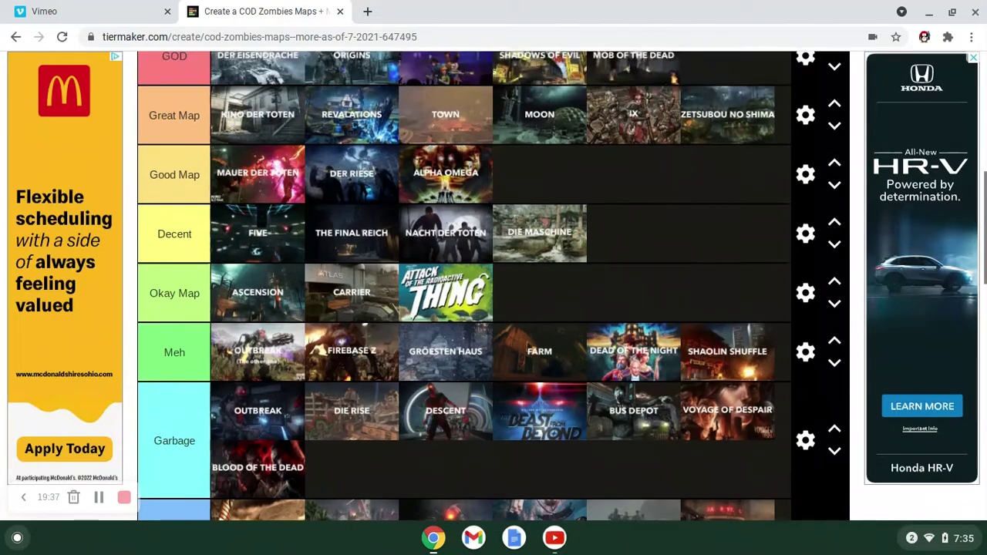
scroll(245, 412, down, 1)
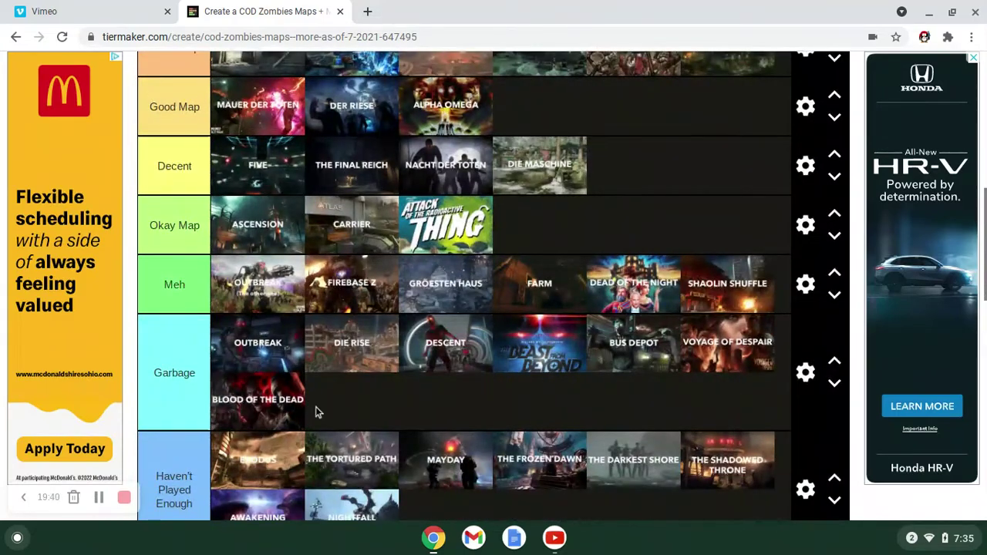
scroll(365, 413, up, 1)
scroll(365, 413, down, 1)
scroll(364, 412, up, 1)
scroll(364, 412, up, 1)
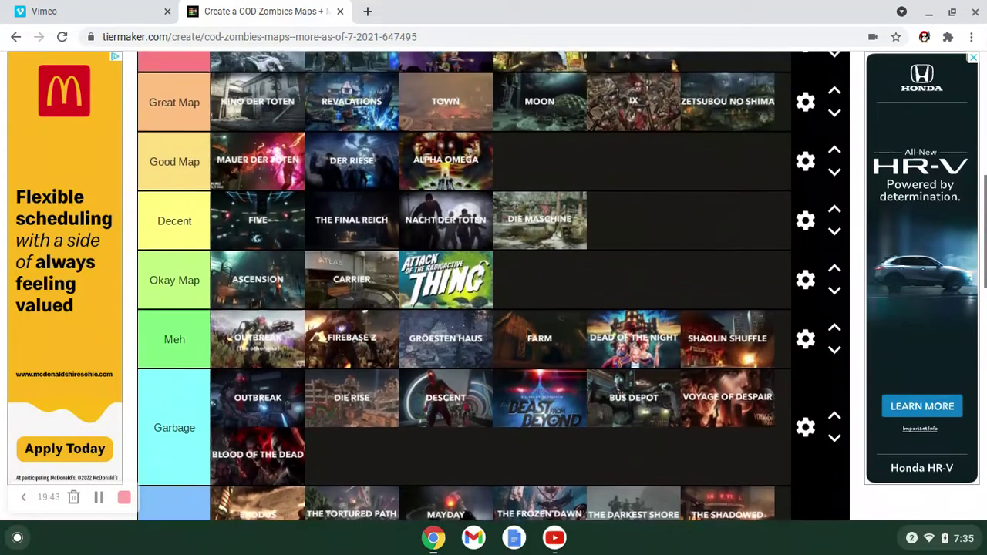
scroll(413, 447, up, 1)
scroll(413, 446, down, 1)
scroll(412, 446, up, 1)
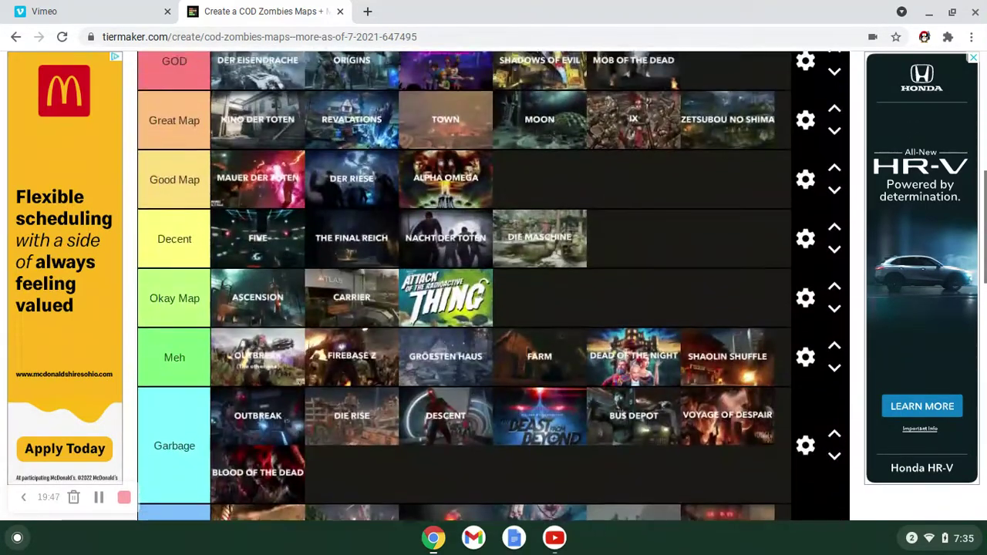
scroll(413, 447, up, 1)
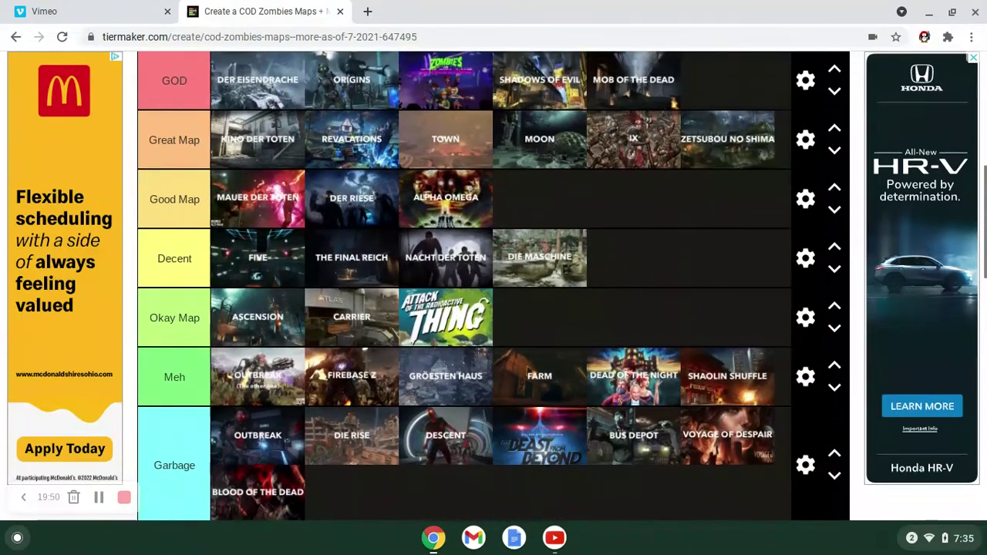
scroll(413, 446, down, 1)
scroll(412, 447, up, 1)
scroll(412, 446, down, 2)
scroll(413, 447, down, 2)
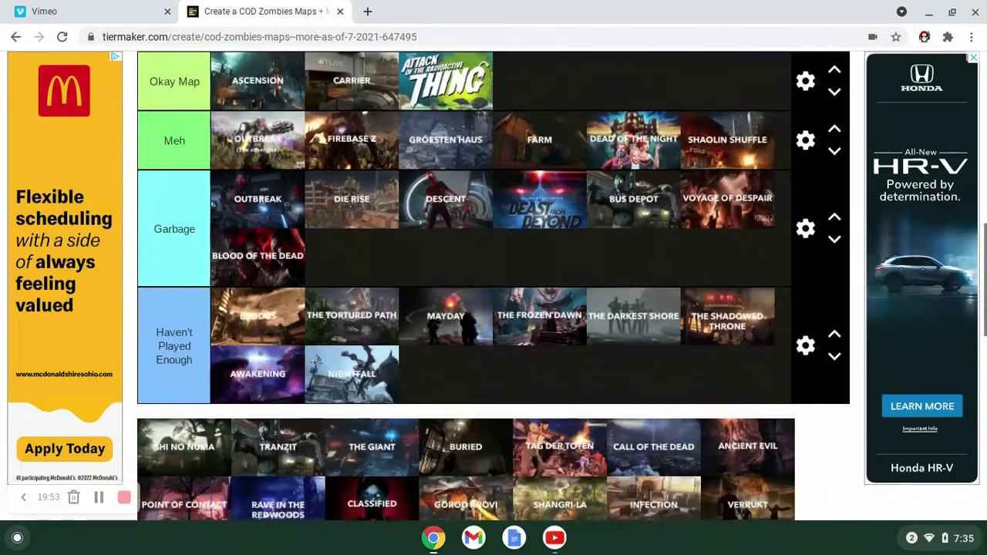
scroll(412, 447, up, 2)
scroll(412, 447, down, 1)
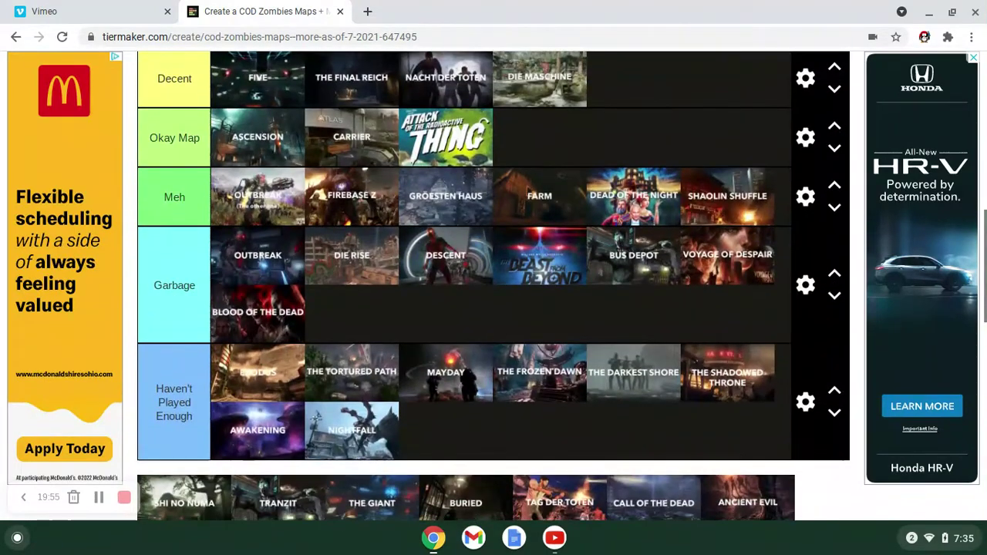
scroll(413, 446, up, 1)
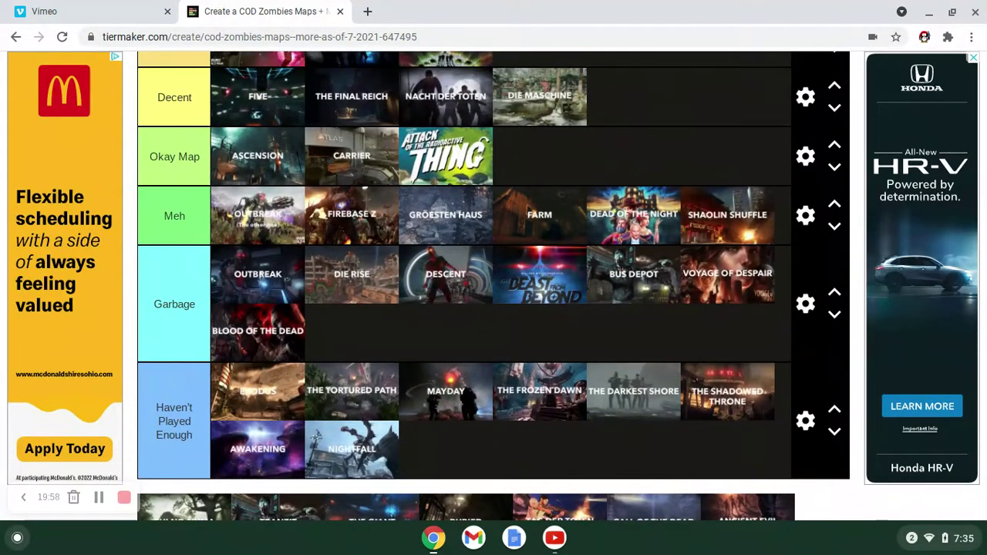
scroll(465, 265, down, 1)
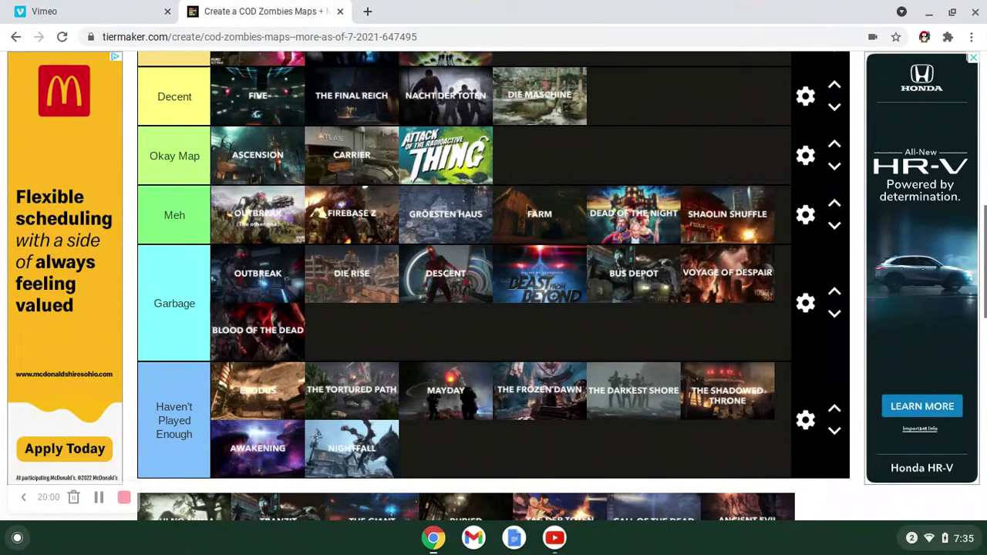
scroll(464, 265, down, 1)
scroll(464, 266, up, 1)
Rank Shi No Numa in the Garbage tier, after Blood of the Dead.
scroll(465, 265, down, 3)
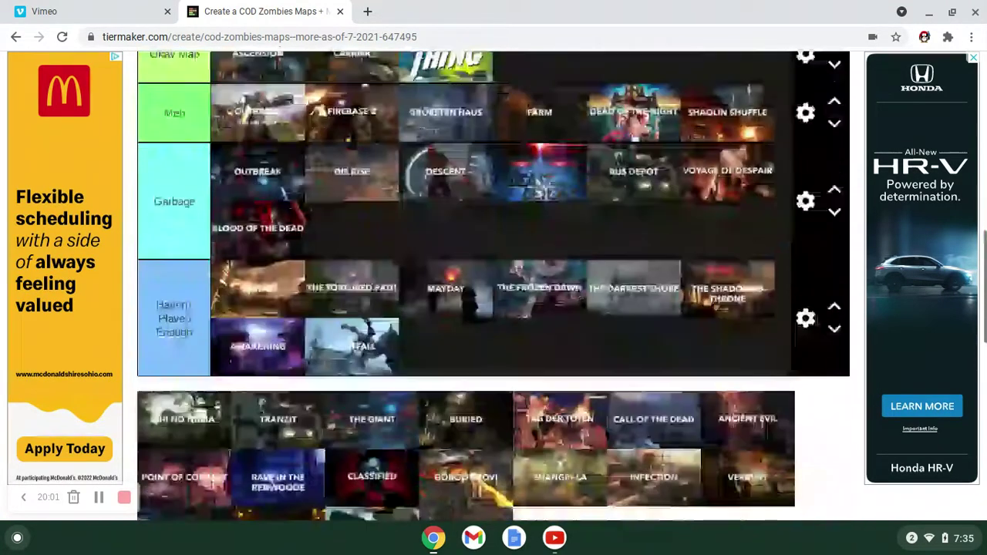
scroll(464, 266, up, 2)
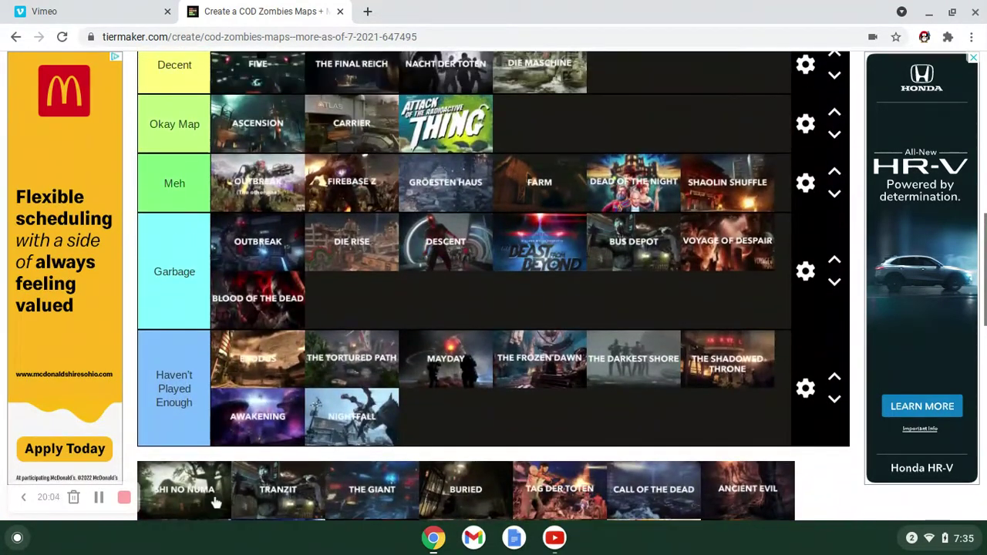
drag(216, 500, 359, 310)
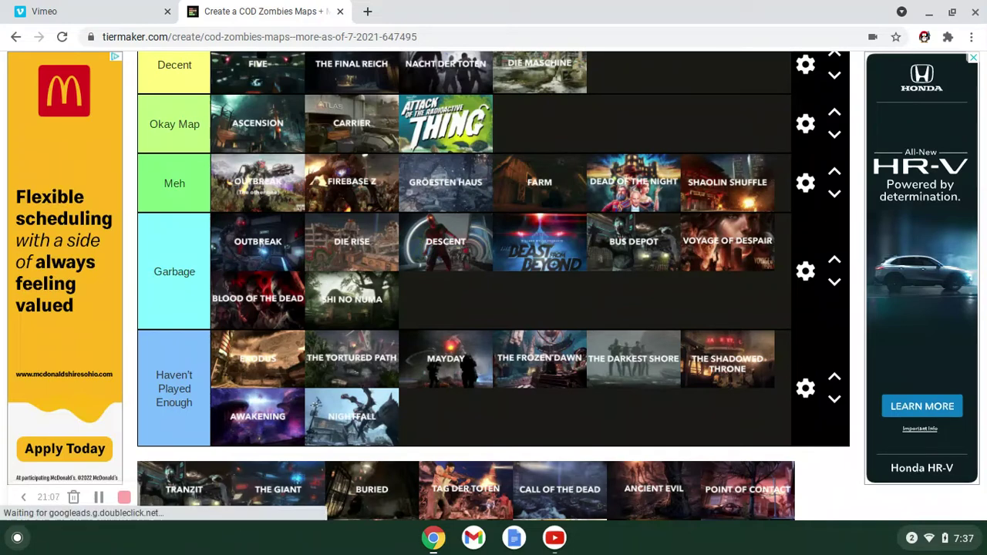
scroll(494, 285, down, 3)
scroll(493, 285, up, 3)
scroll(493, 285, down, 4)
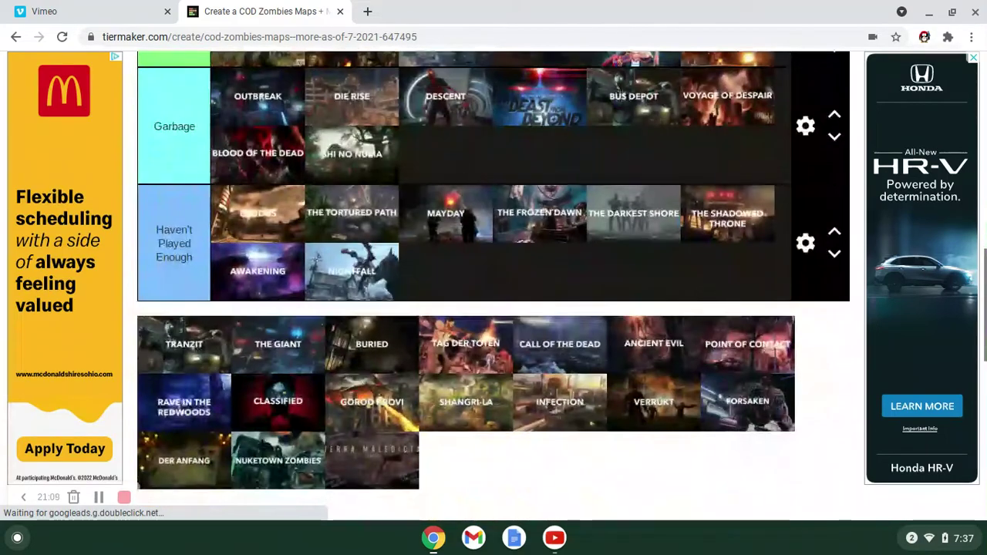
Add Tranzit to the end of the Garbage tier, after Shi No Numa.
scroll(493, 285, up, 1)
scroll(337, 294, up, 3)
drag(337, 294, 446, 239)
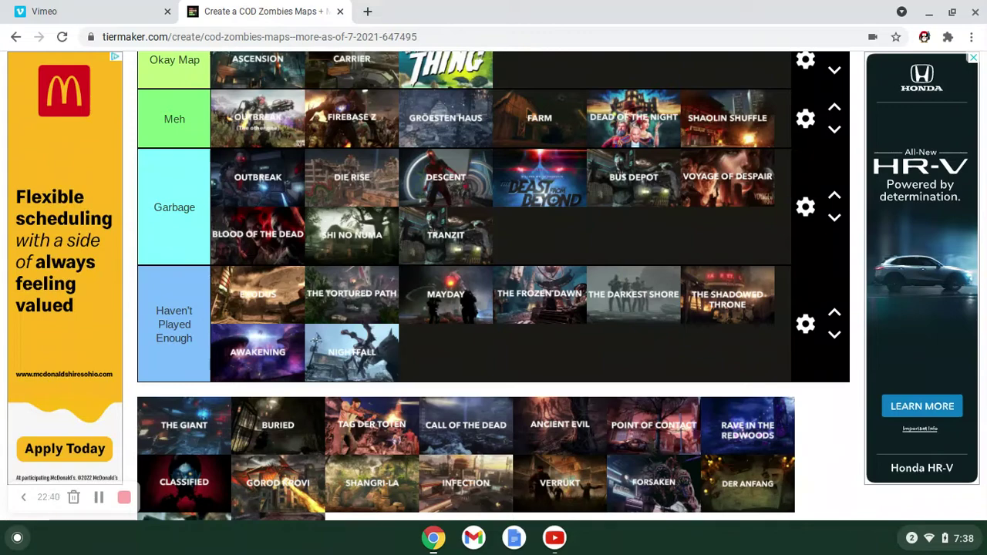
Rank The Giant in the Good Map tier, between Mauer der Toten and Der Riese.
scroll(222, 438, up, 2)
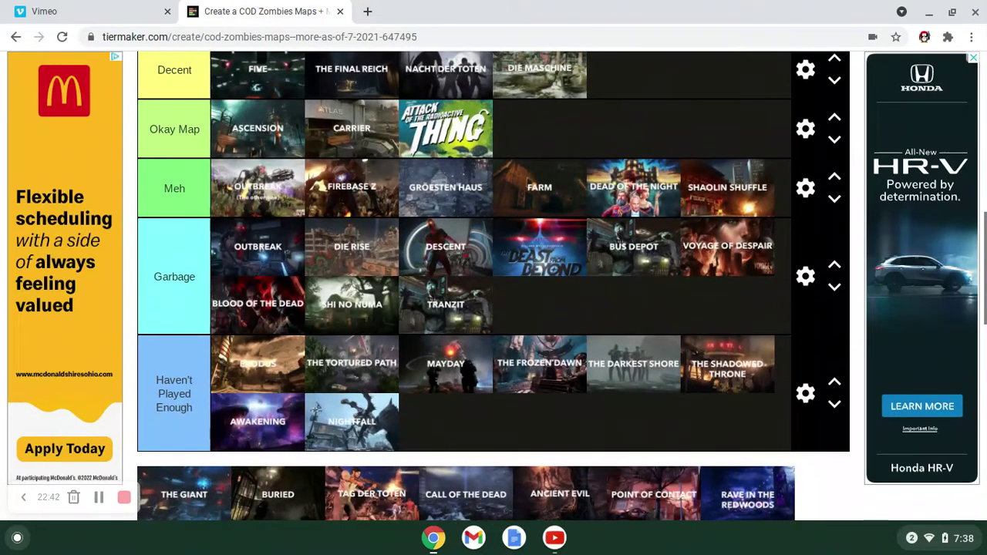
drag(221, 472, 625, 132)
scroll(625, 132, up, 3)
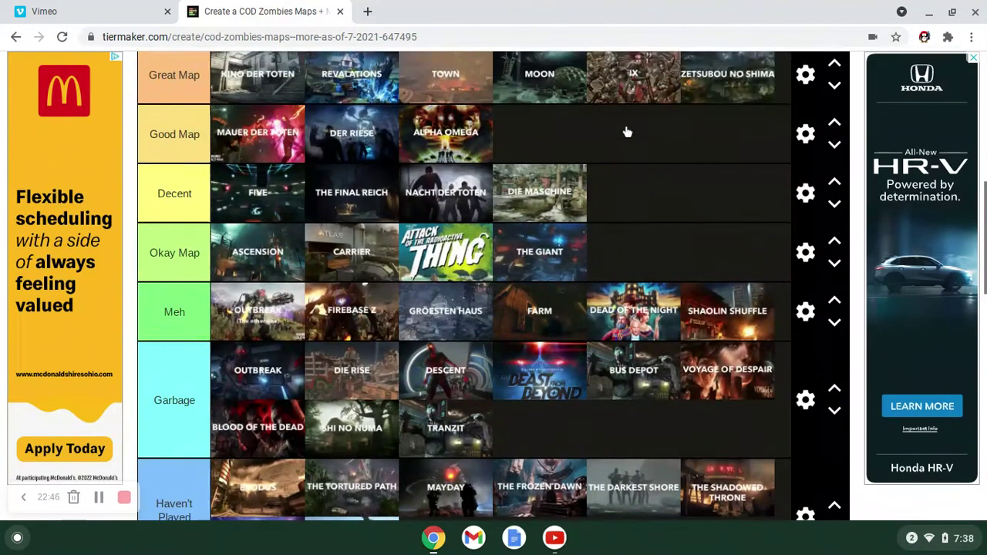
drag(564, 242, 446, 115)
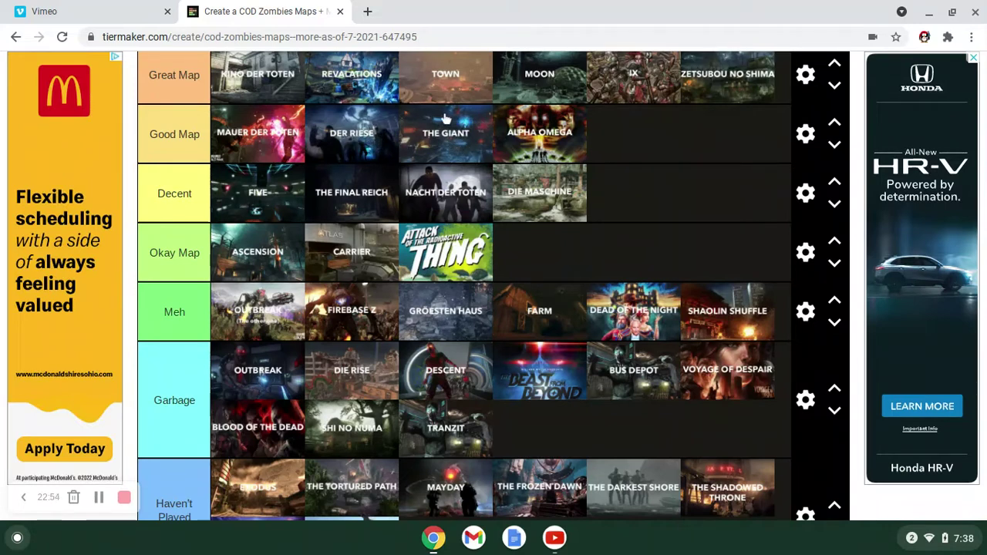
drag(440, 118, 406, 170)
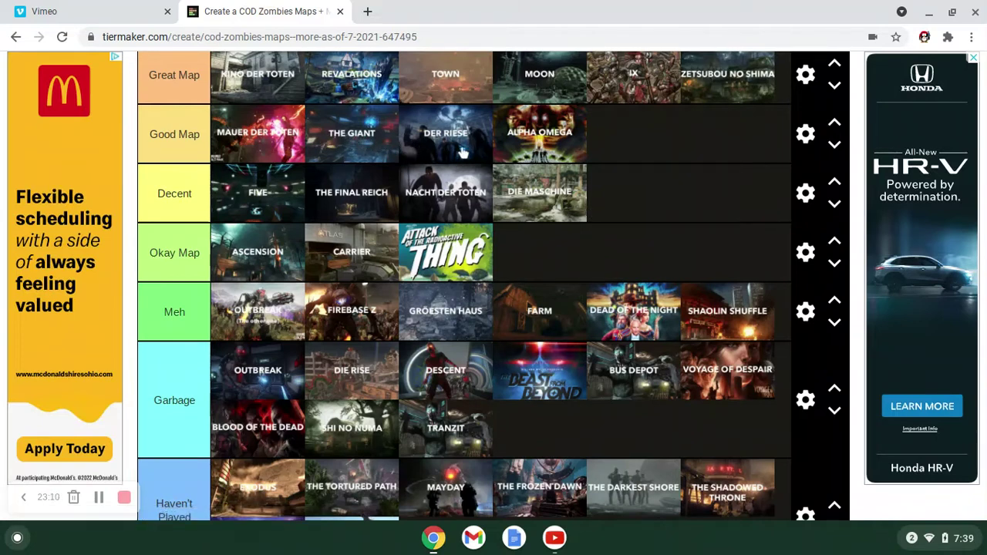
Place Buried in the Great Map tier, between Kino der Toten and Revalations.
scroll(641, 189, down, 1)
scroll(641, 189, up, 1)
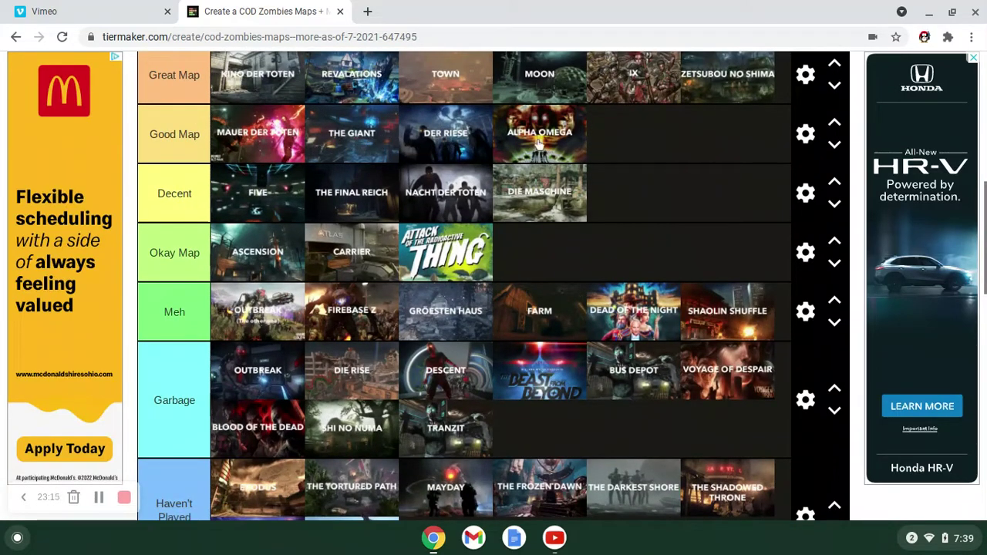
scroll(659, 174, down, 1)
scroll(659, 174, up, 1)
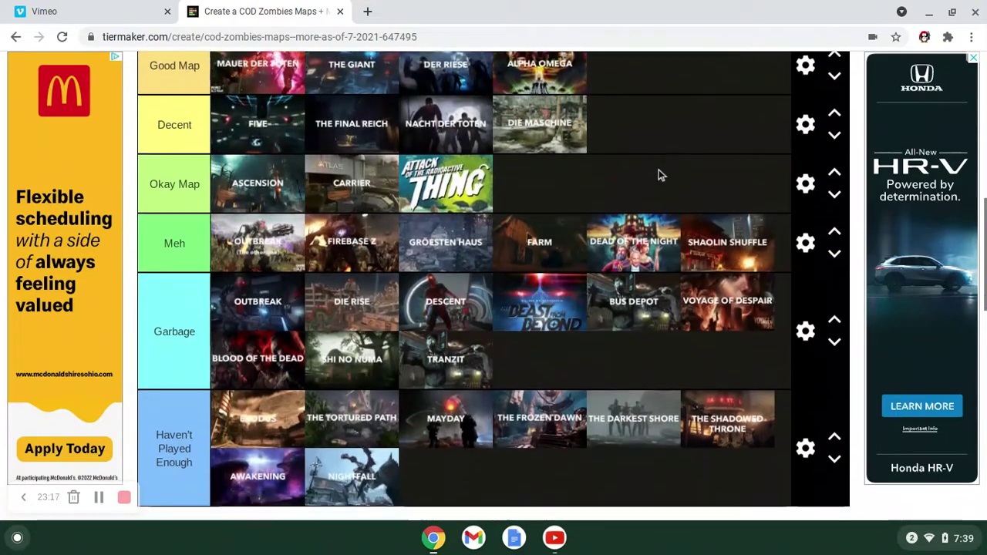
scroll(659, 175, down, 3)
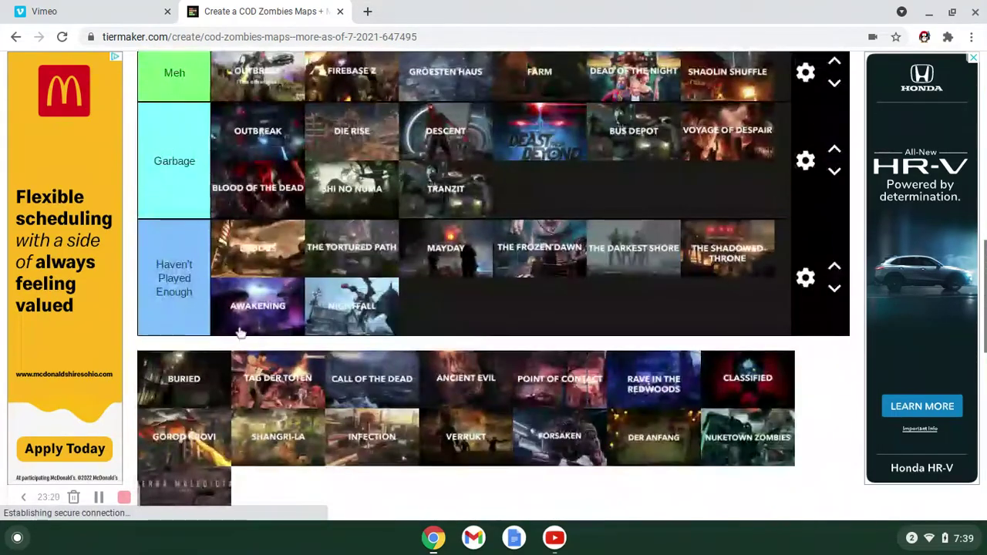
drag(218, 376, 729, 168)
scroll(728, 169, up, 3)
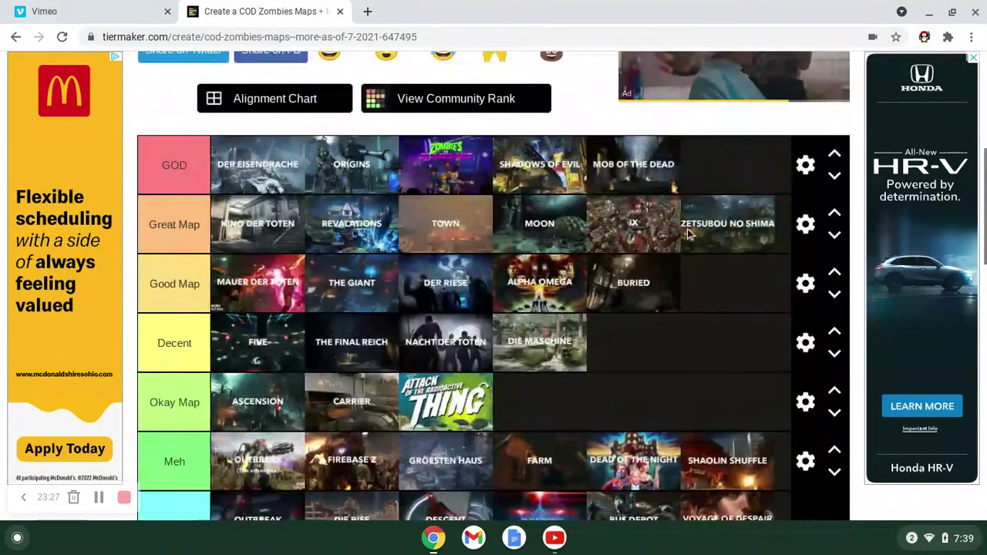
drag(648, 256, 342, 224)
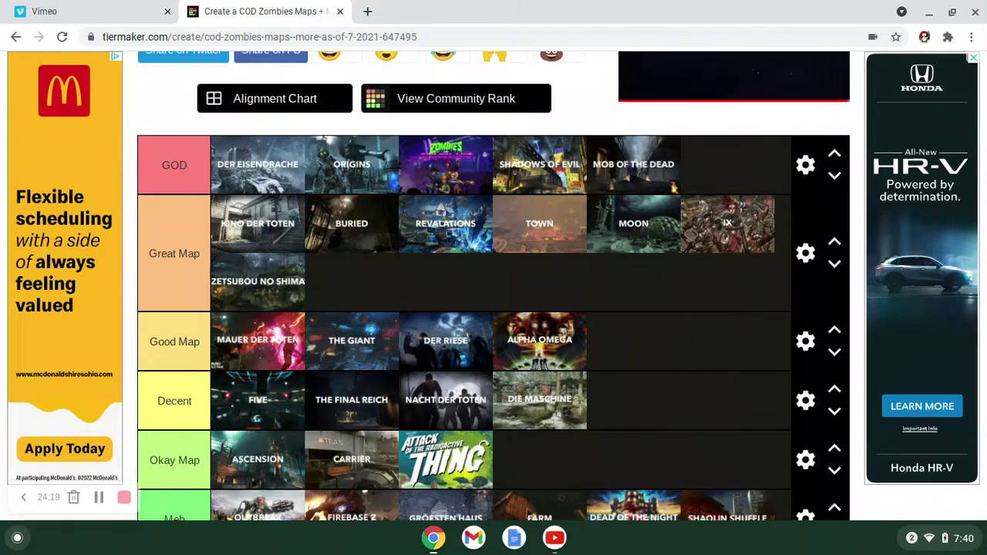
Rank Tag der Toten at the end of the Decent tier, after Die Maschine.
scroll(471, 282, down, 3)
scroll(473, 283, up, 2)
scroll(474, 284, down, 7)
scroll(474, 284, up, 1)
scroll(171, 414, up, 3)
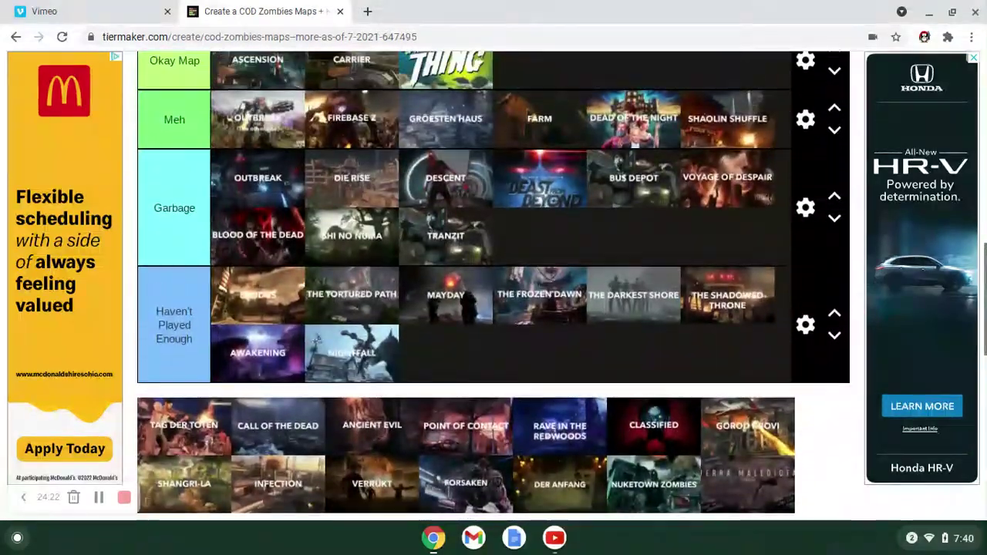
scroll(172, 415, down, 2)
drag(171, 414, 540, 247)
scroll(566, 155, down, 1)
scroll(567, 154, up, 1)
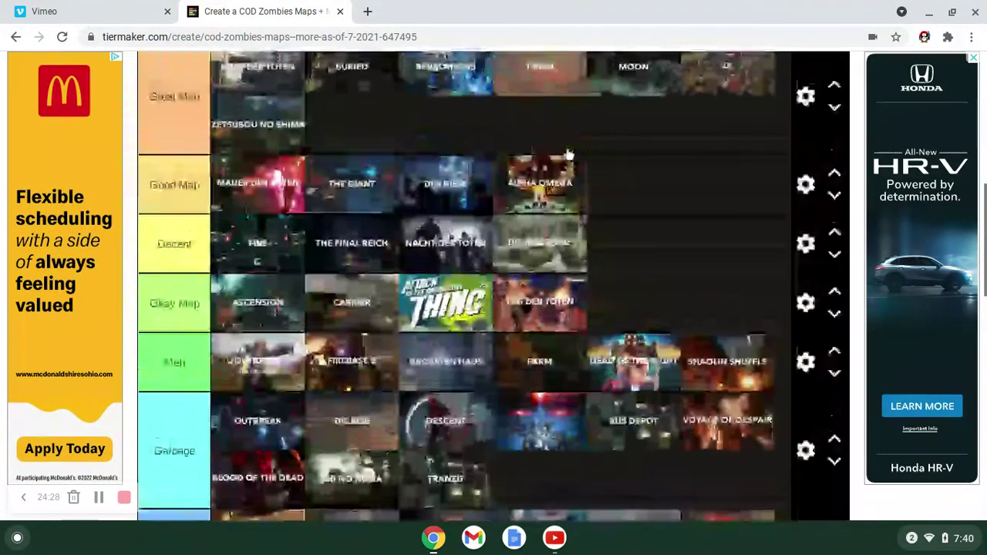
drag(557, 318, 651, 259)
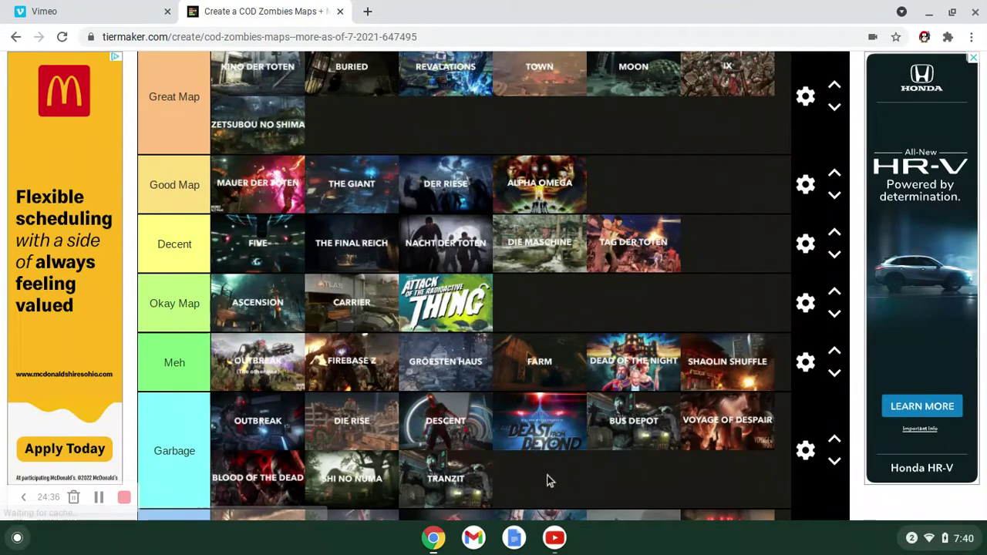
Add Call of the Dead to the Okay Map tier, after Attack of the Radioactive Thing.
scroll(642, 308, down, 3)
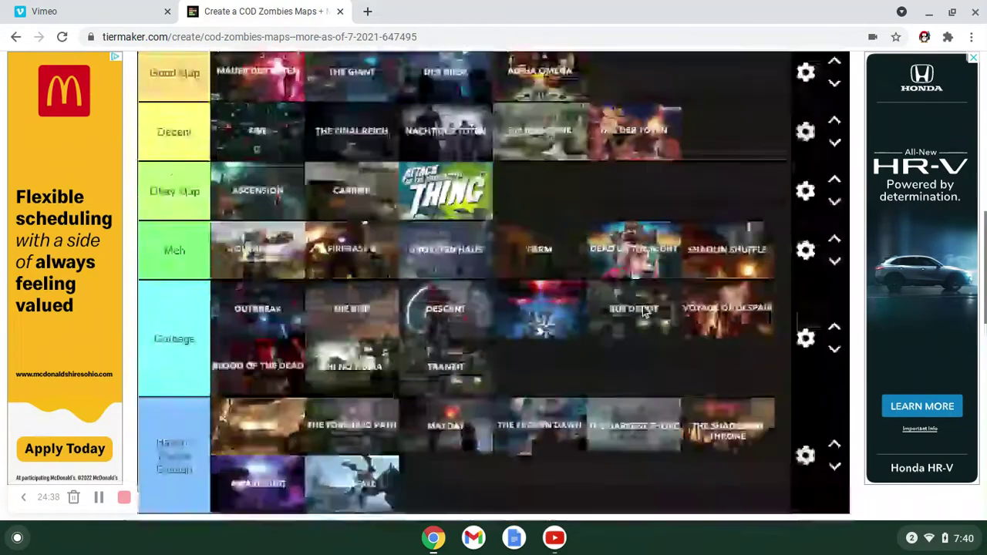
scroll(642, 307, up, 1)
scroll(642, 309, down, 2)
scroll(494, 285, down, 5)
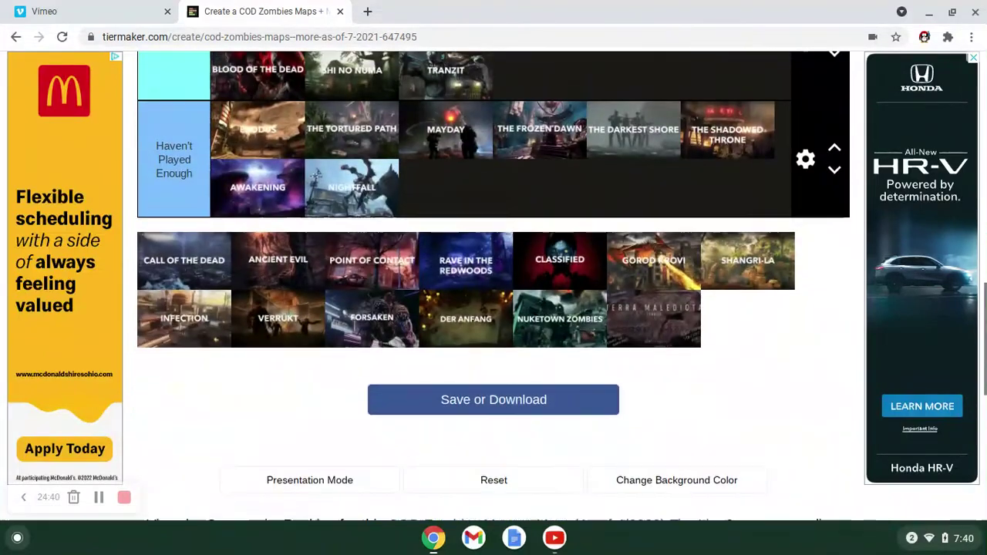
scroll(494, 285, up, 10)
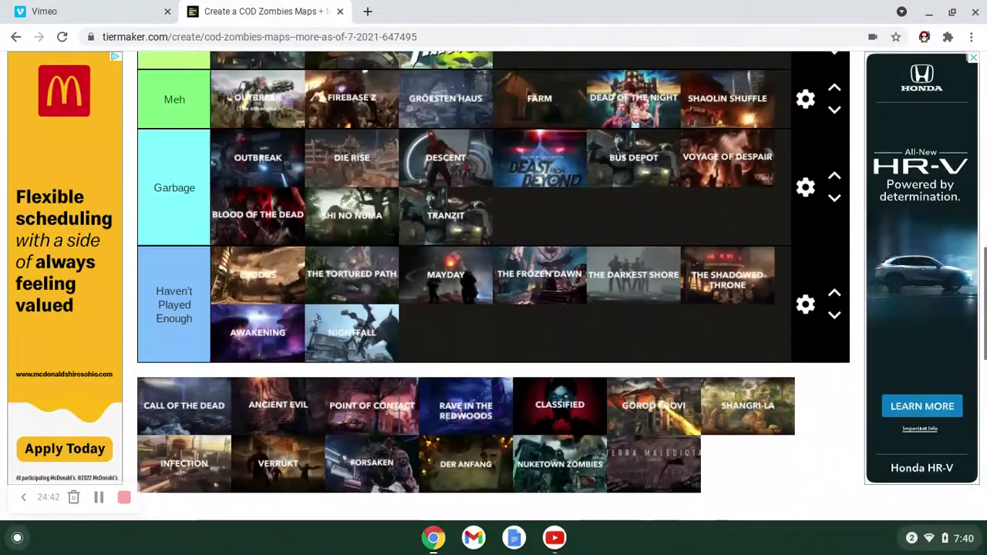
scroll(493, 285, up, 1)
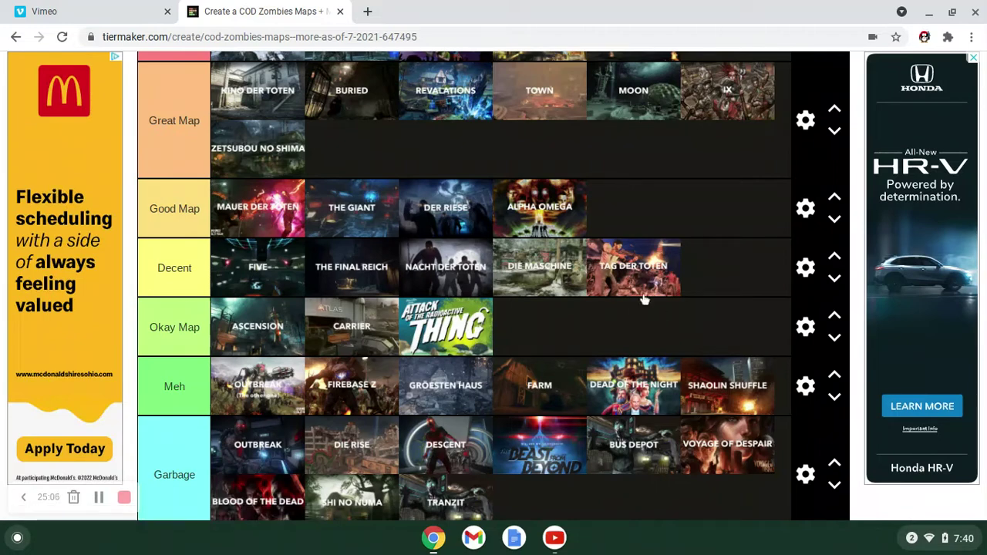
scroll(643, 298, down, 5)
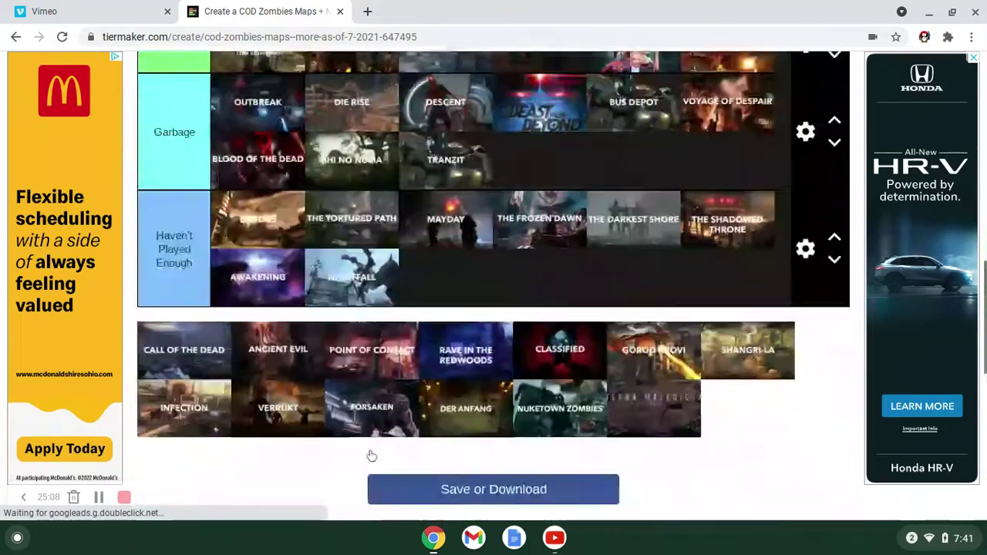
scroll(370, 456, up, 2)
drag(190, 434, 681, 48)
scroll(682, 119, up, 1)
scroll(682, 120, up, 1)
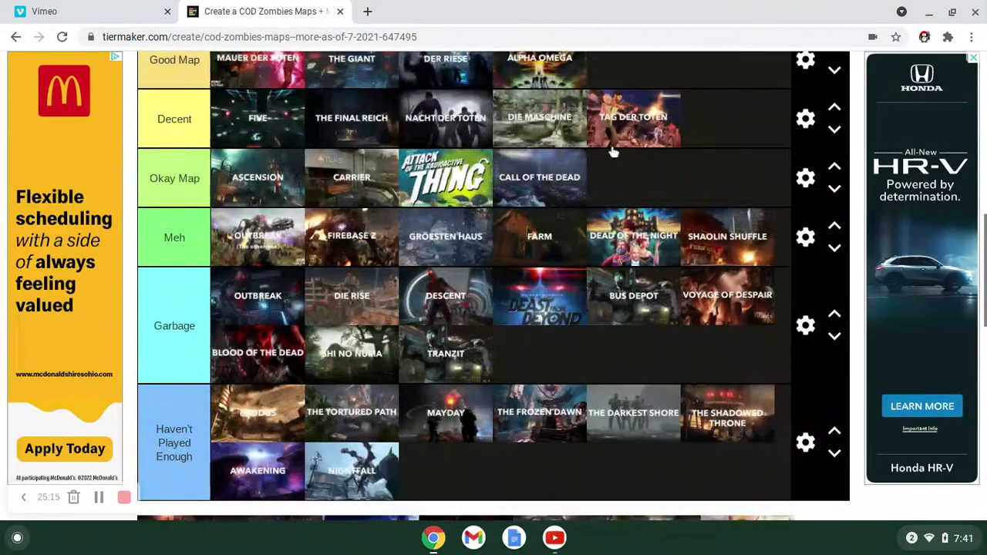
drag(547, 174, 593, 180)
scroll(610, 224, up, 1)
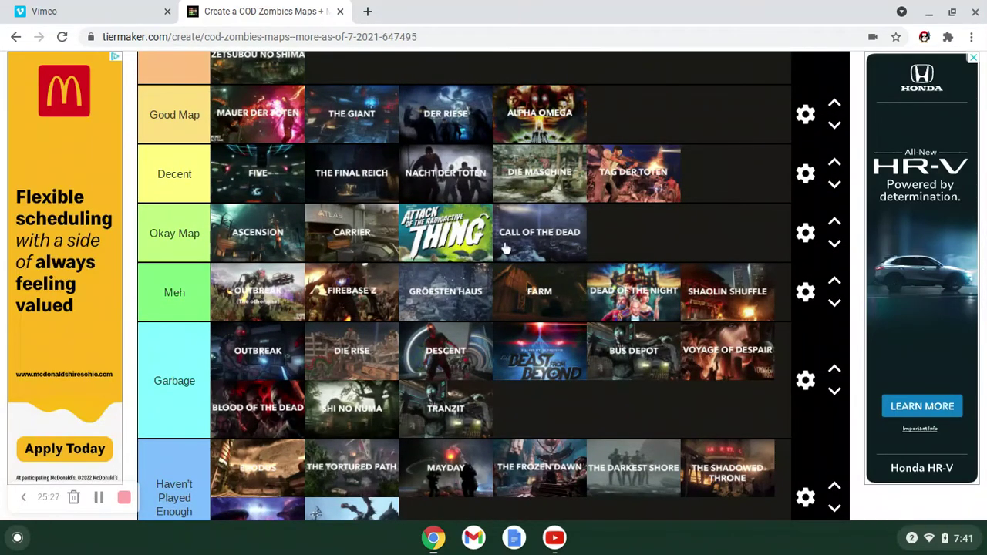
scroll(672, 187, up, 2)
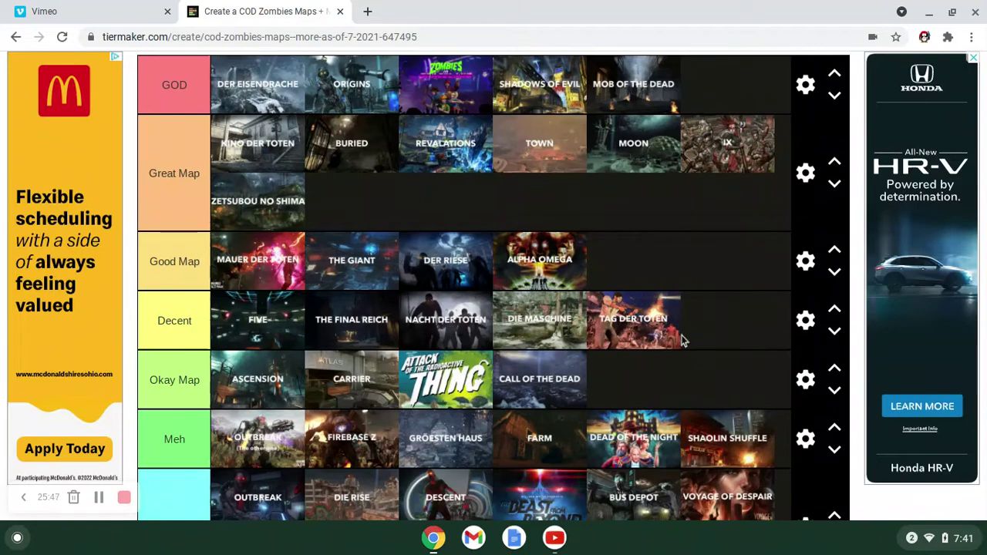
Place Ancient Evil at the end of the Great Map tier, after Zetsubou No Shima.
scroll(681, 339, down, 3)
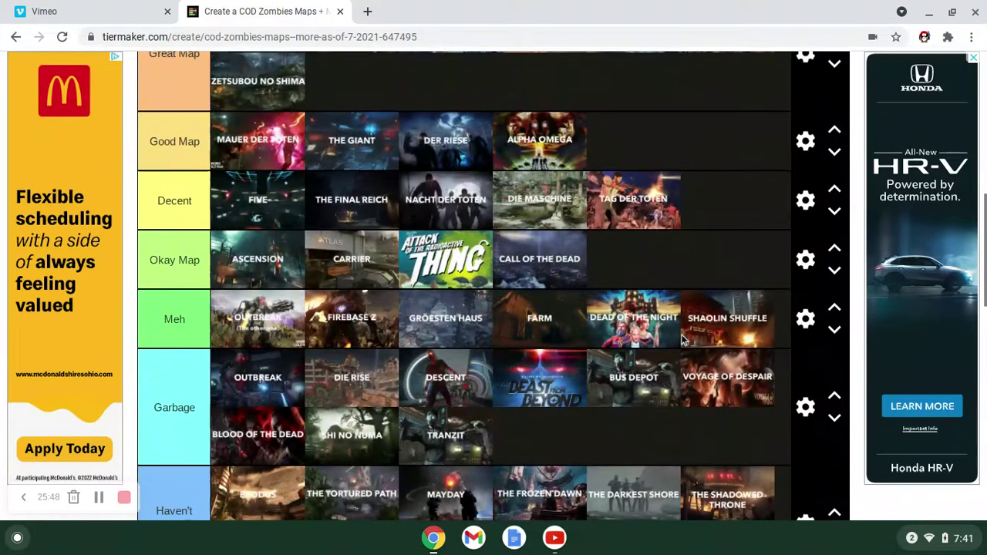
scroll(462, 285, down, 1)
scroll(202, 449, down, 8)
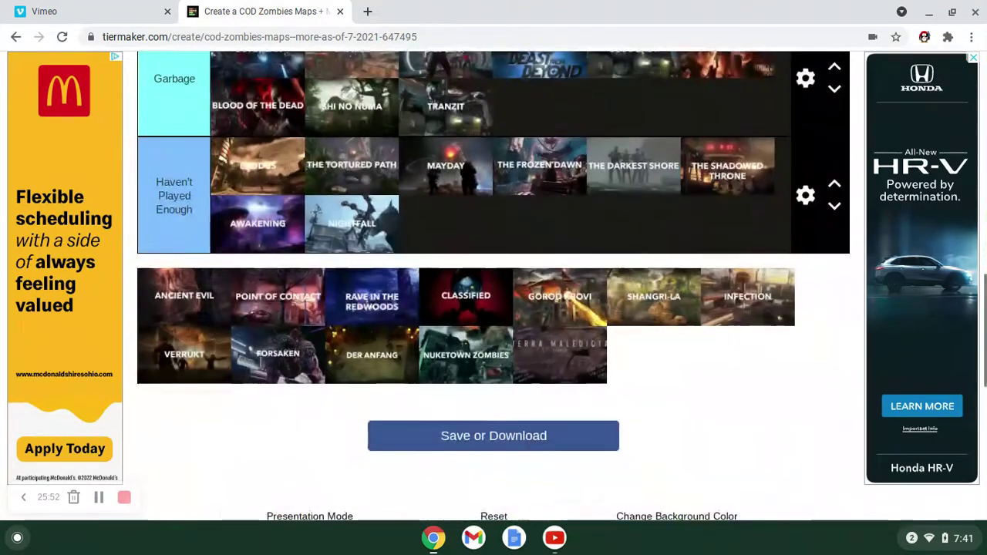
scroll(202, 449, up, 4)
drag(202, 449, 725, 81)
scroll(725, 81, up, 3)
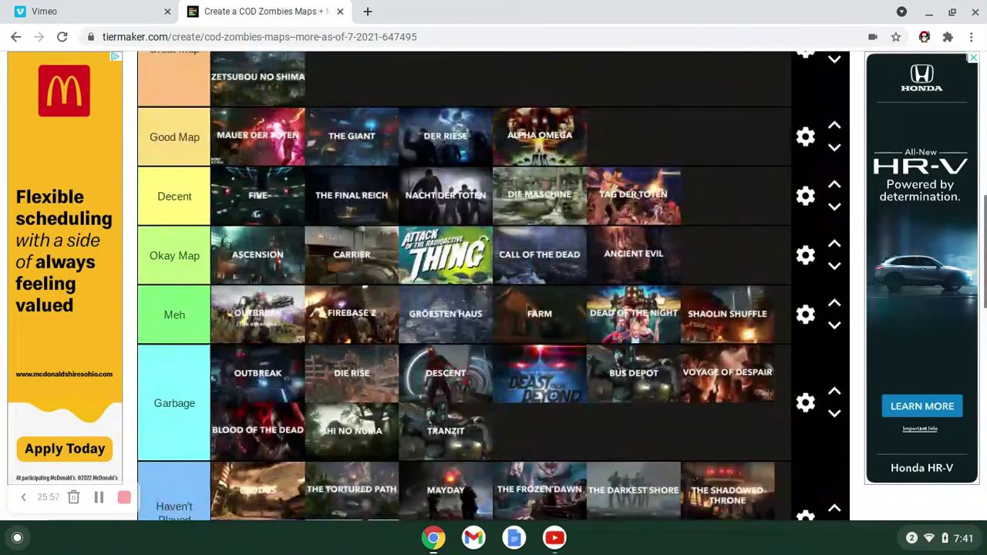
drag(654, 261, 639, 78)
scroll(640, 77, up, 5)
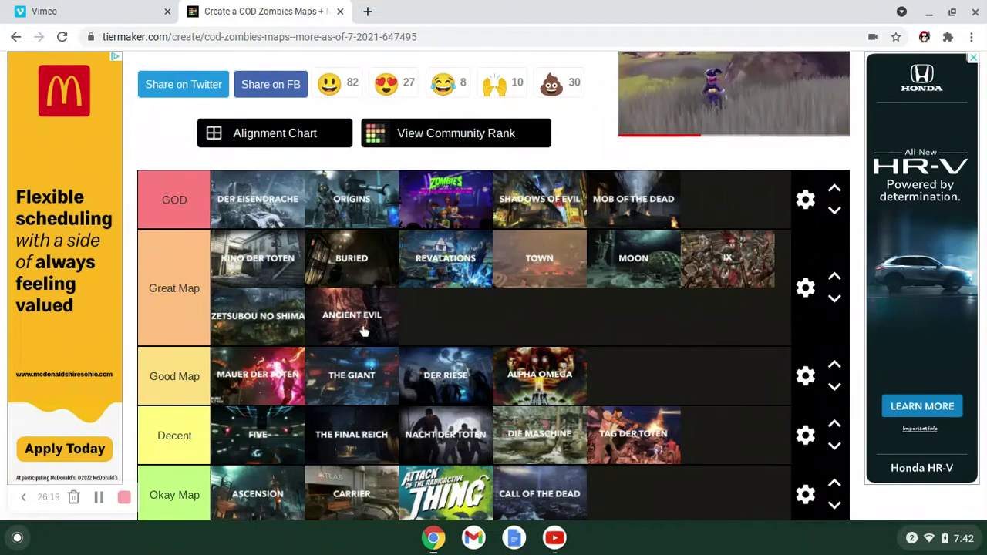
drag(364, 330, 582, 313)
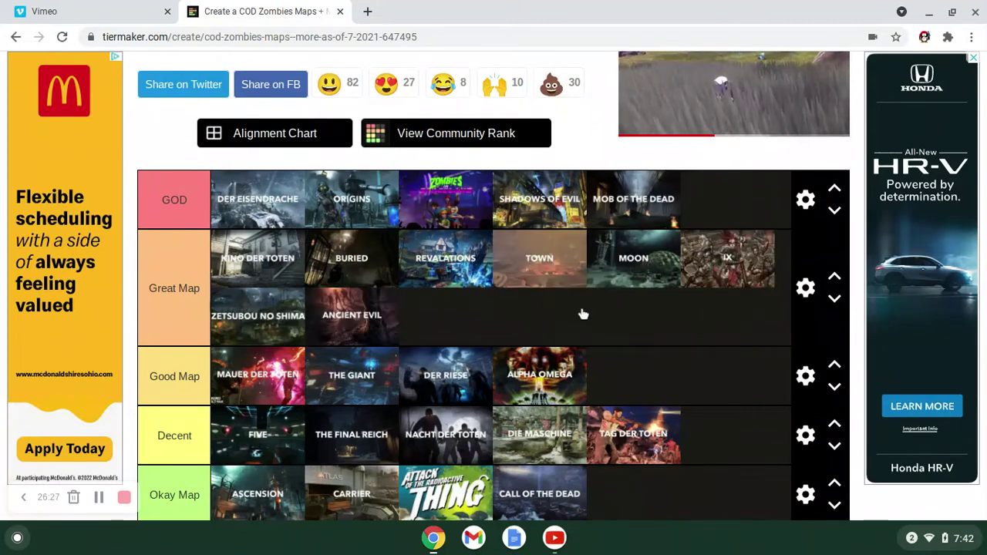
Add Point of Contact to the Haven't Played Enough tier, after Nightfall.
scroll(568, 209, down, 6)
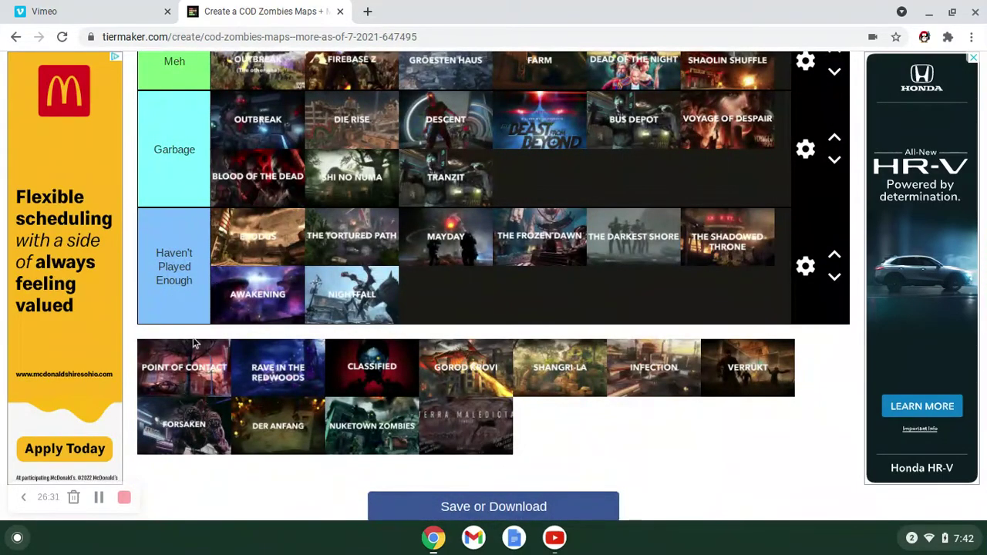
drag(202, 355, 454, 300)
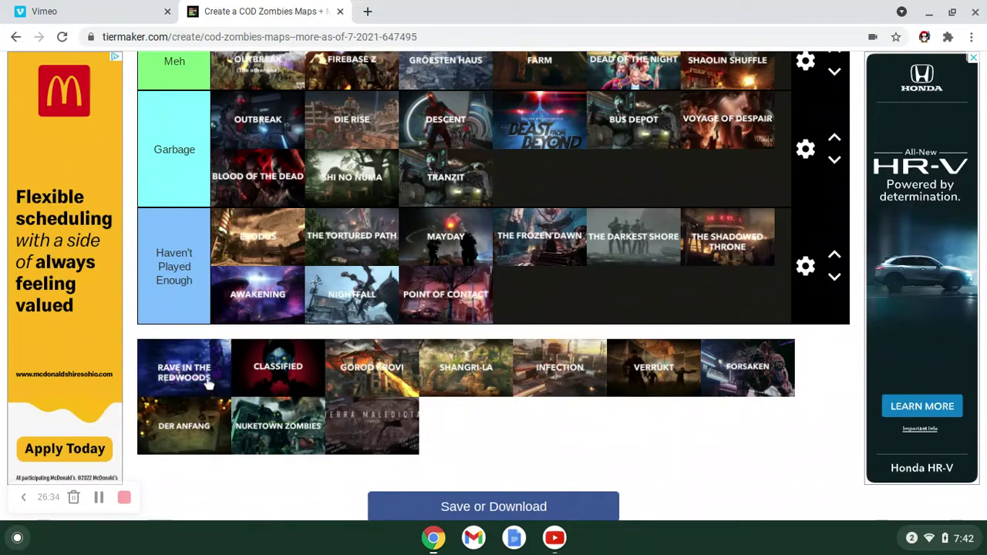
Rank Rave in the Redwoods in the Decent tier, after Tag der Toten.
scroll(207, 383, up, 3)
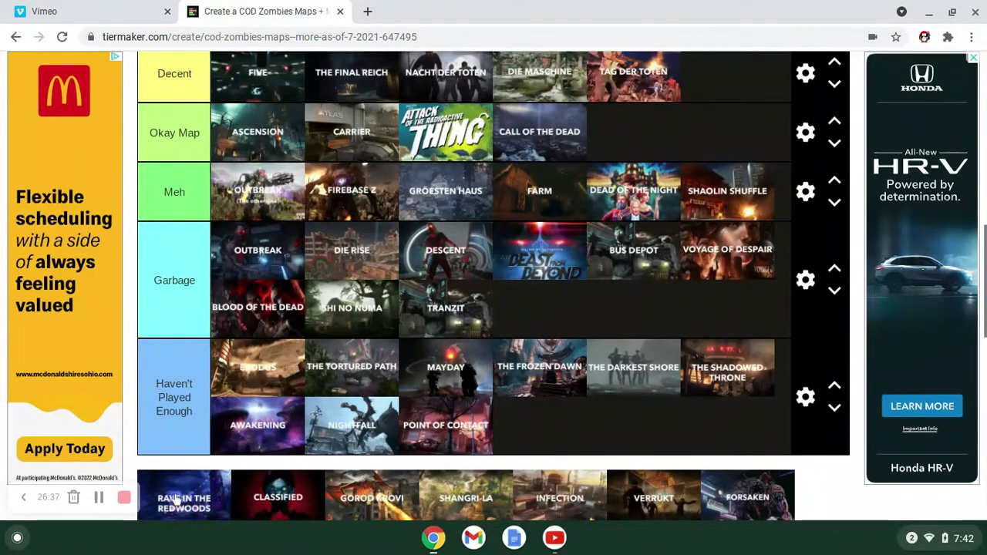
drag(176, 500, 679, 87)
scroll(678, 87, up, 5)
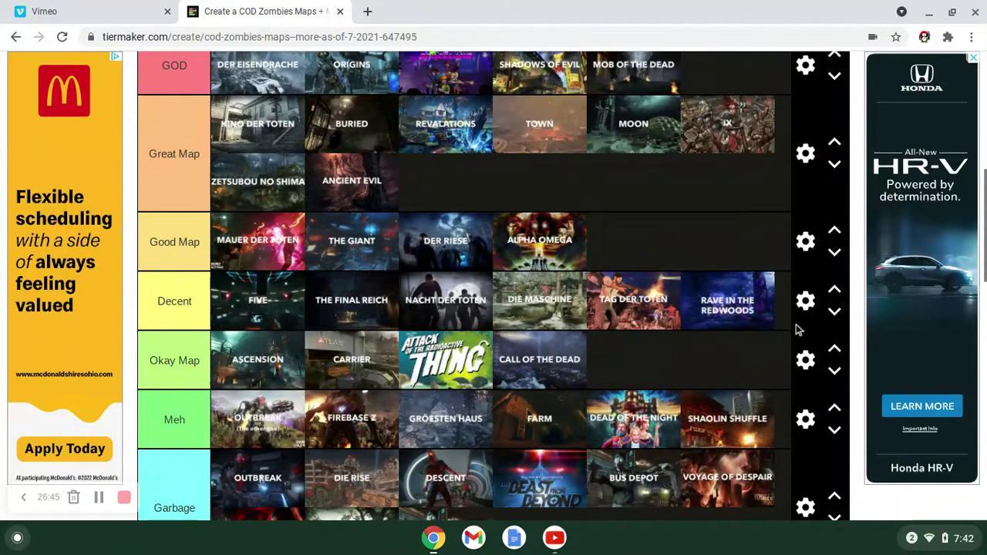
scroll(734, 344, down, 2)
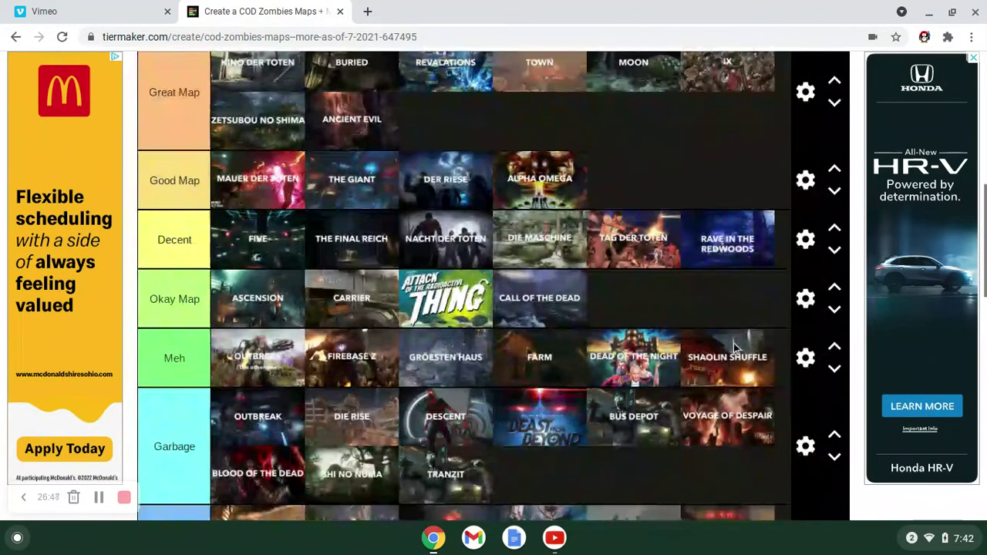
scroll(734, 349, up, 2)
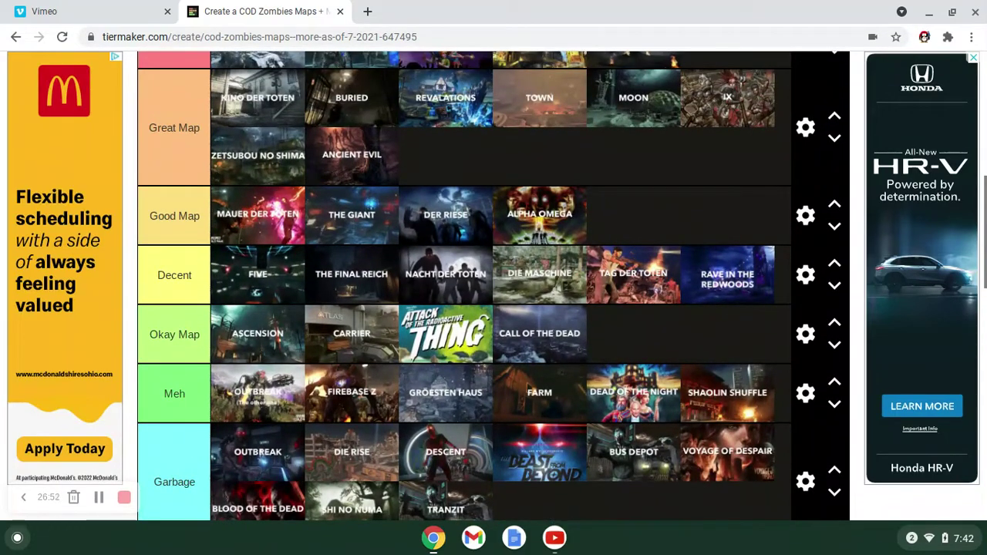
scroll(494, 286, up, 1)
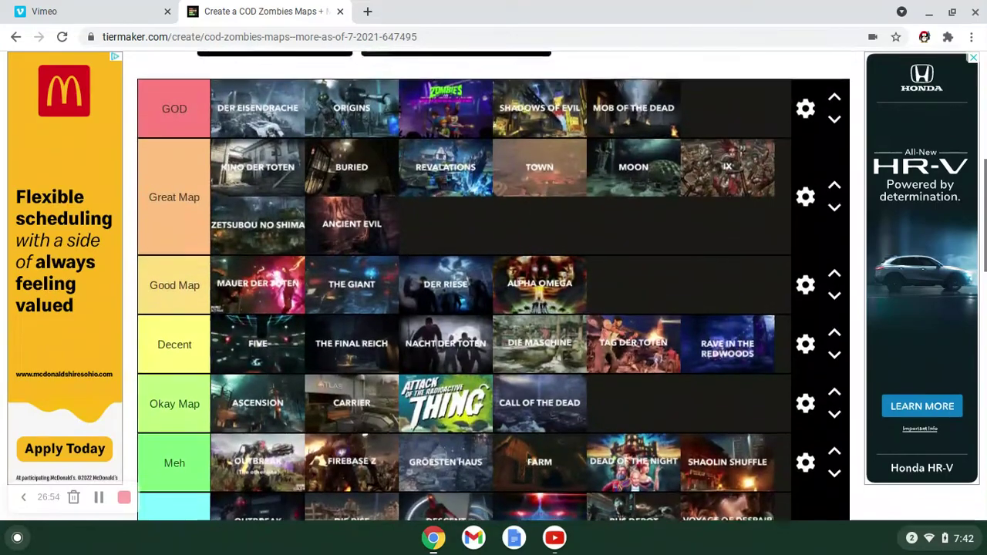
scroll(494, 285, down, 1)
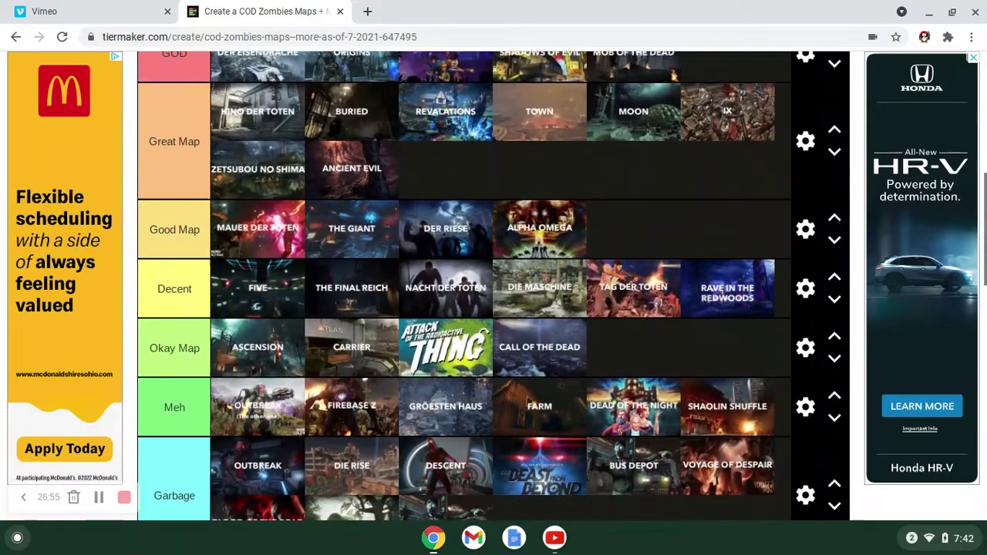
scroll(493, 285, down, 5)
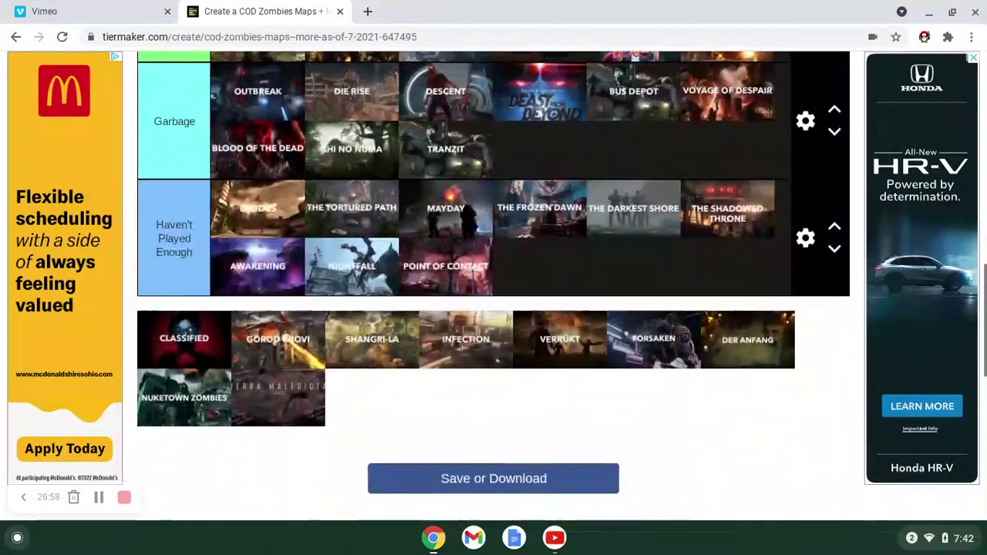
Rank Classified in the Good Map tier, after Alpha Omega.
scroll(215, 516, up, 3)
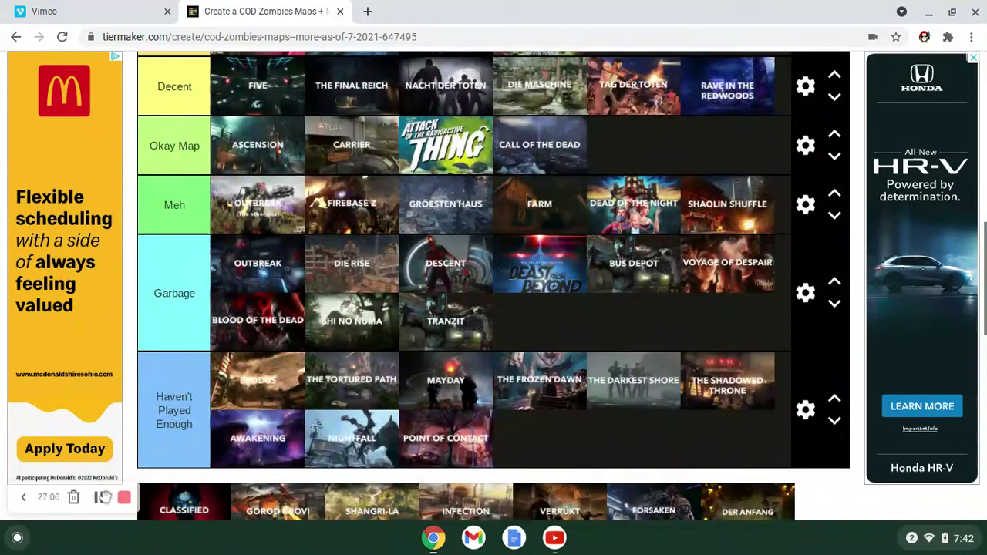
drag(215, 516, 457, 90)
scroll(457, 89, up, 2)
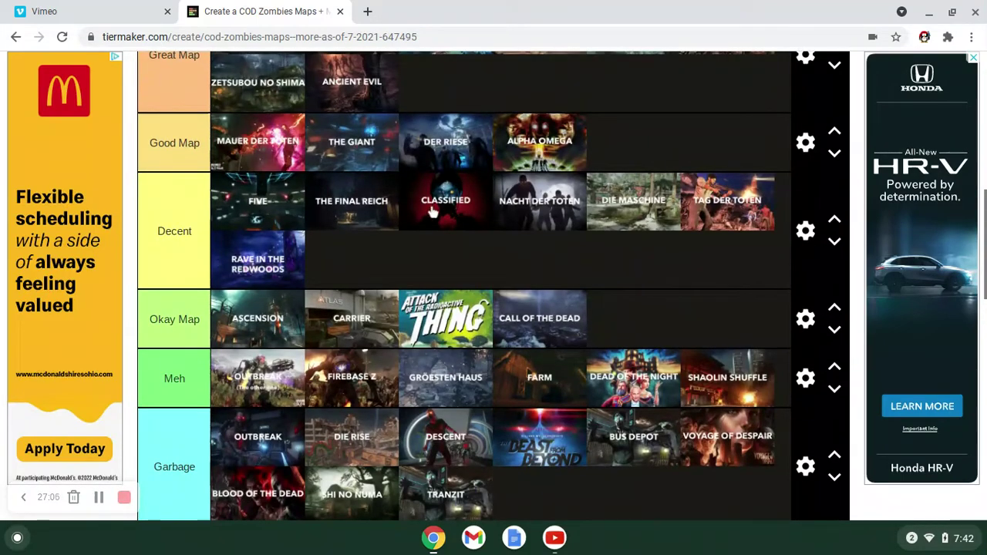
drag(439, 176, 704, 147)
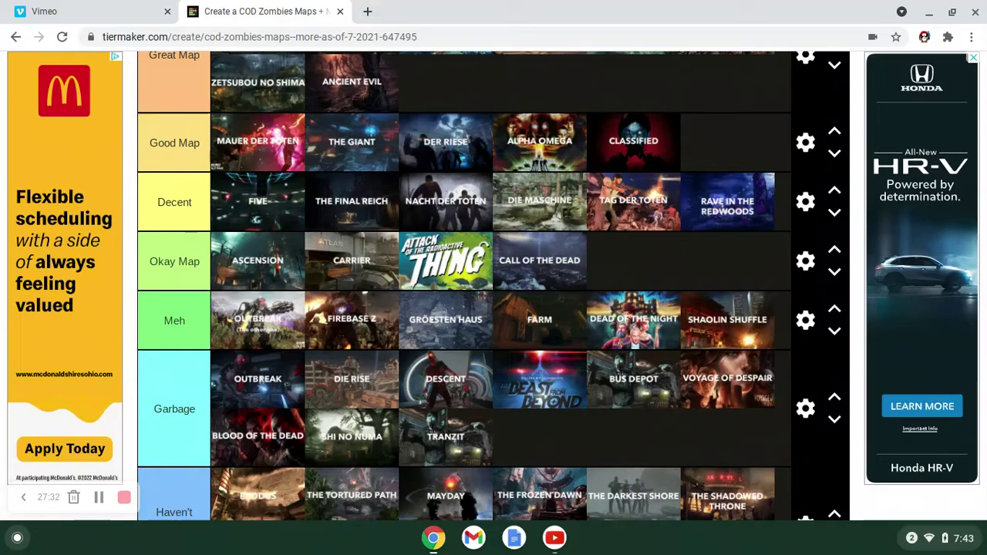
Place Gorod Krovi at the end of the Great Map tier, after Ancient Evil.
scroll(494, 285, down, 5)
scroll(493, 285, up, 3)
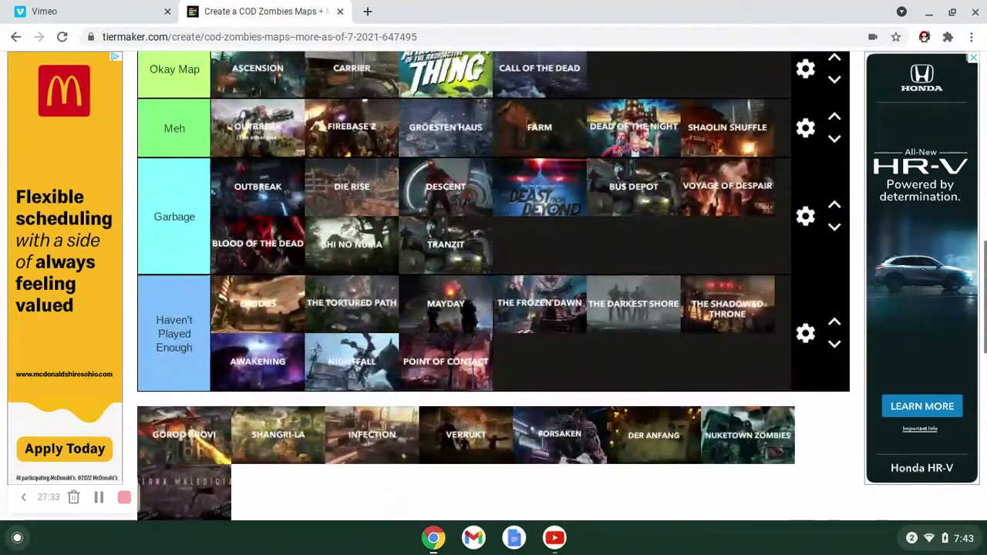
drag(185, 434, 640, 73)
scroll(683, 273, up, 3)
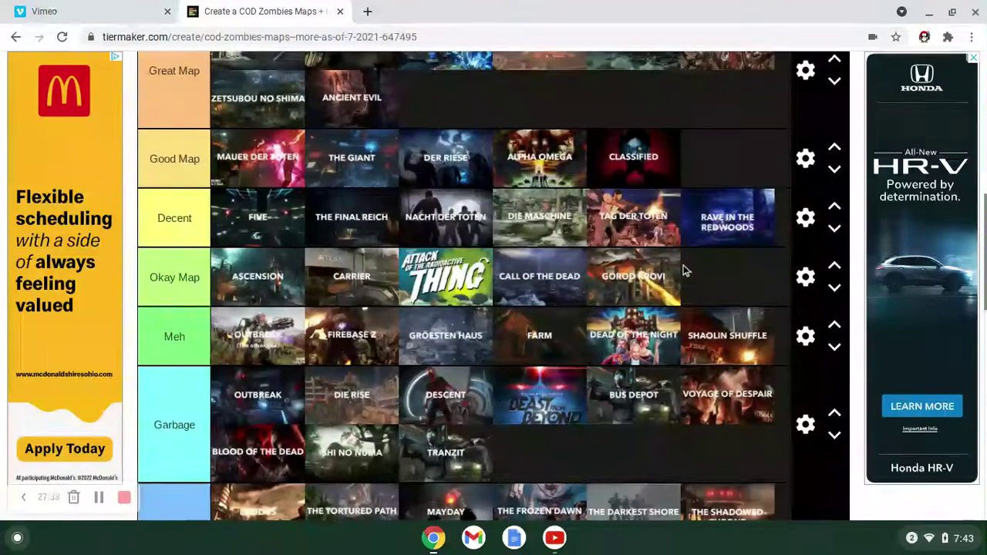
drag(654, 278, 692, 113)
scroll(692, 112, up, 2)
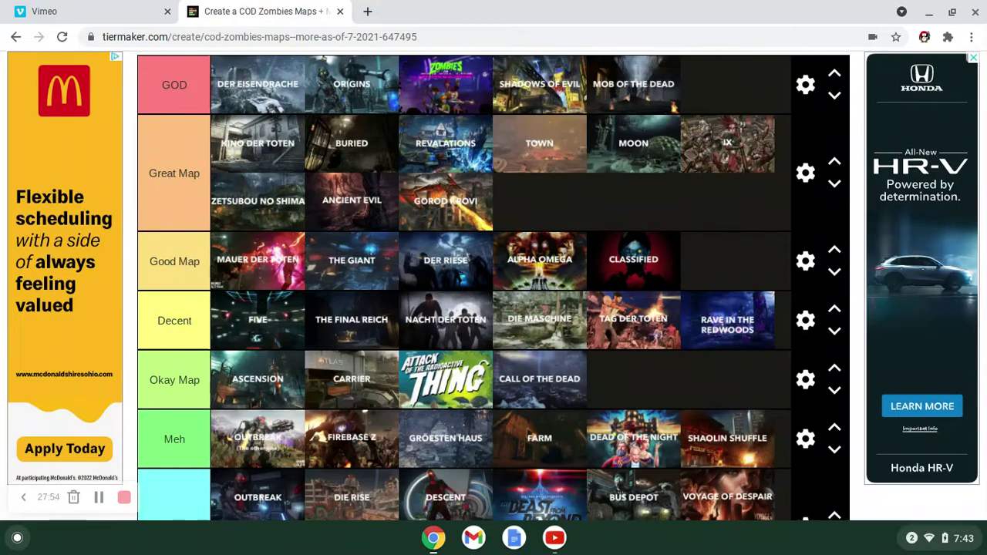
Add Shangri-La to the Good Map tier, after Classified.
scroll(494, 285, down, 6)
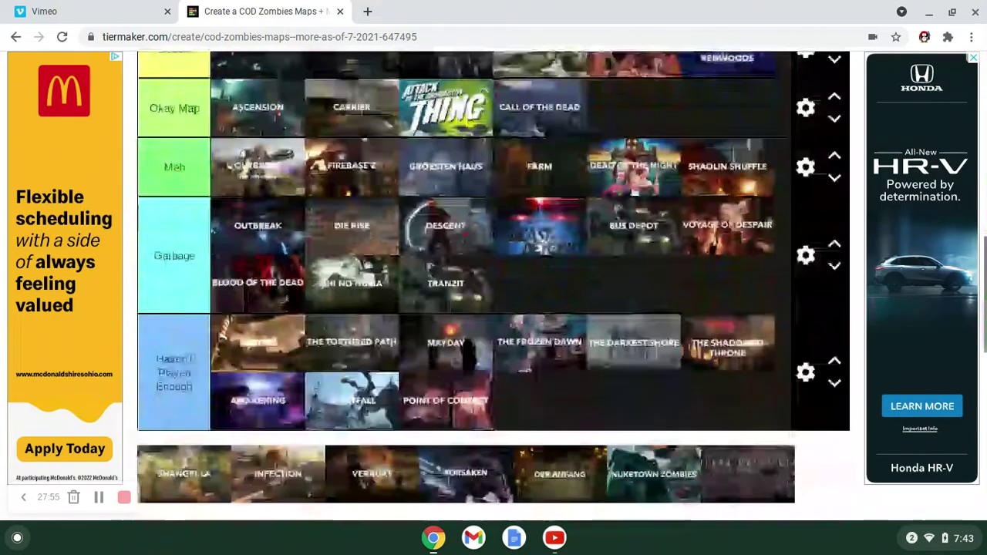
scroll(493, 285, up, 2)
scroll(494, 285, up, 2)
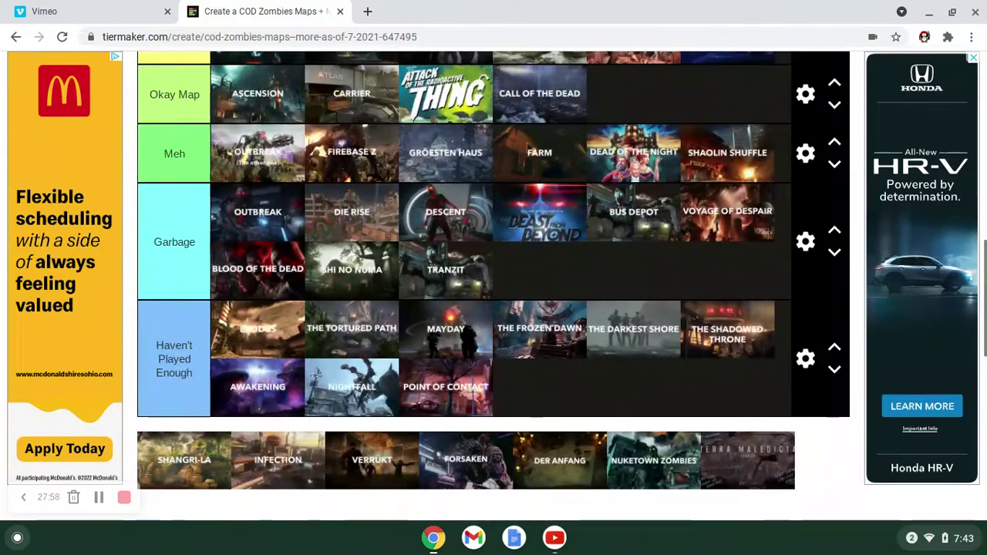
scroll(237, 386, down, 1)
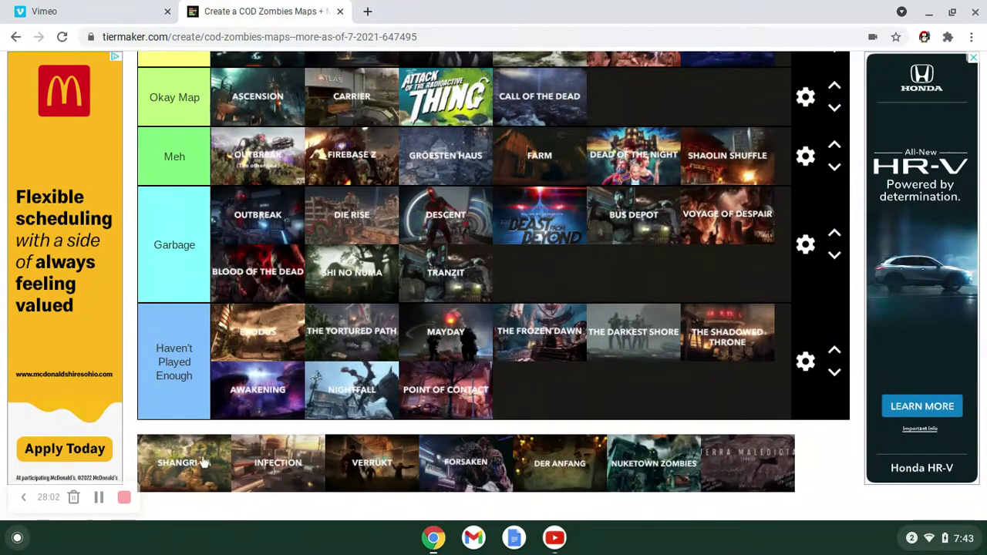
drag(202, 461, 656, 100)
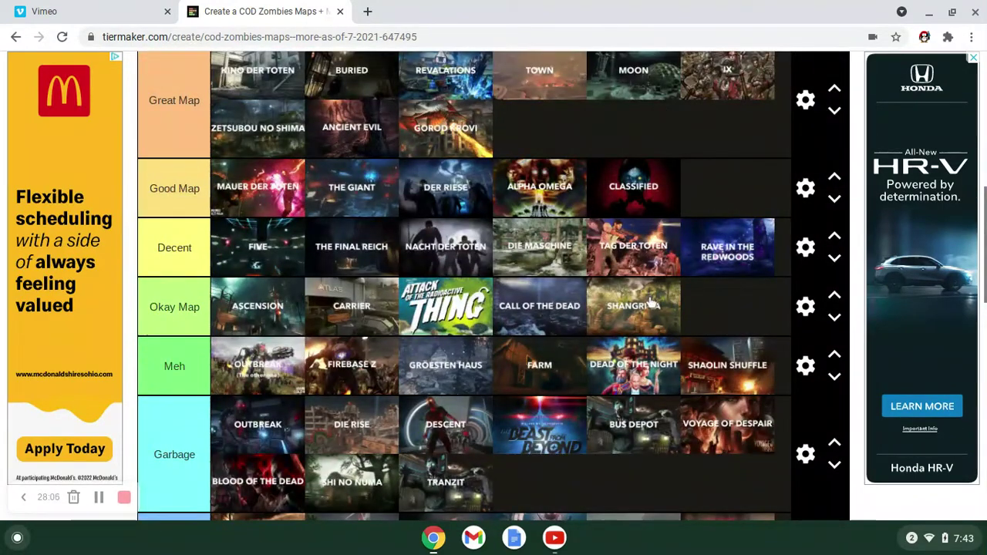
drag(697, 266, 632, 235)
drag(369, 234, 385, 260)
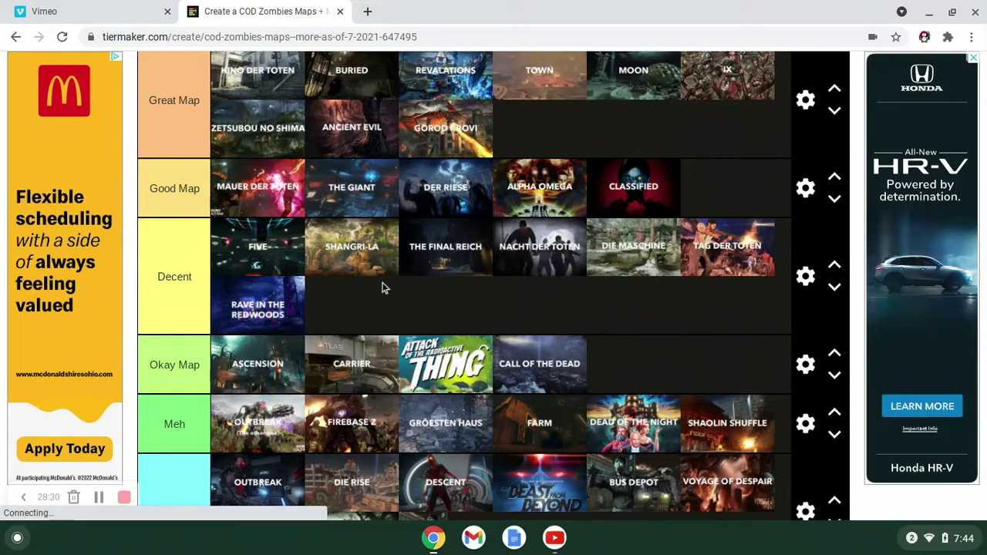
scroll(378, 285, up, 1)
drag(368, 285, 752, 212)
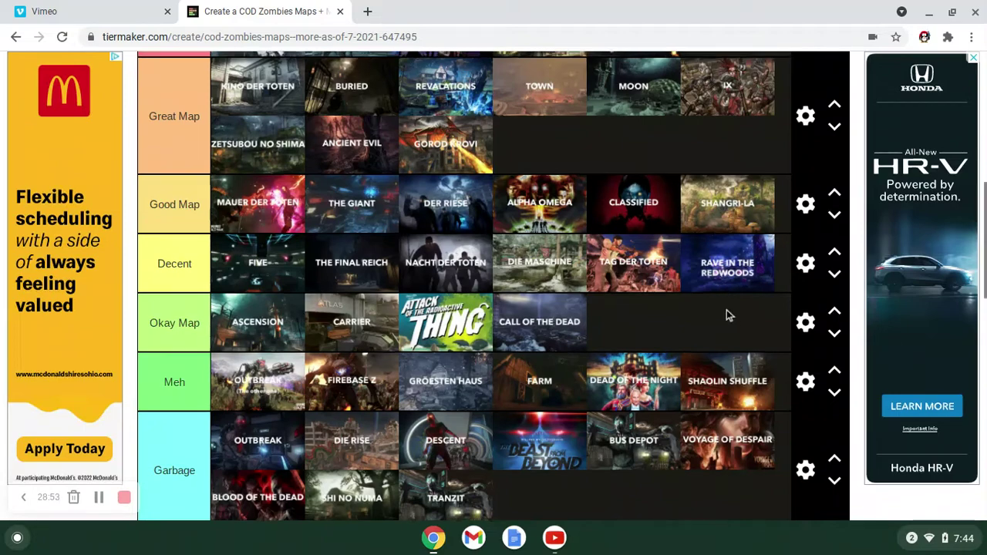
Rank Infection at the end of the Meh tier, after Shaolin Shuffle.
scroll(726, 309, up, 1)
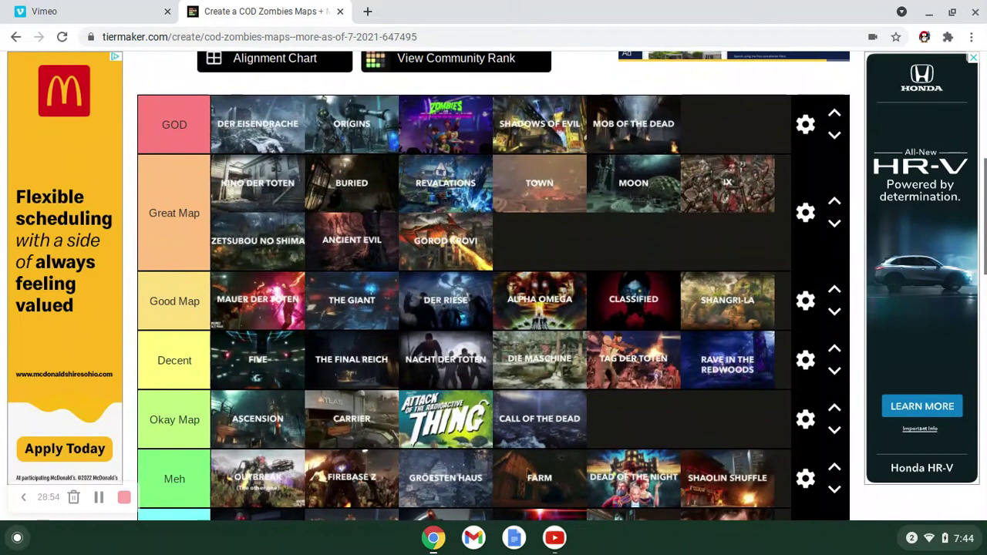
scroll(727, 312, down, 1)
scroll(493, 285, down, 7)
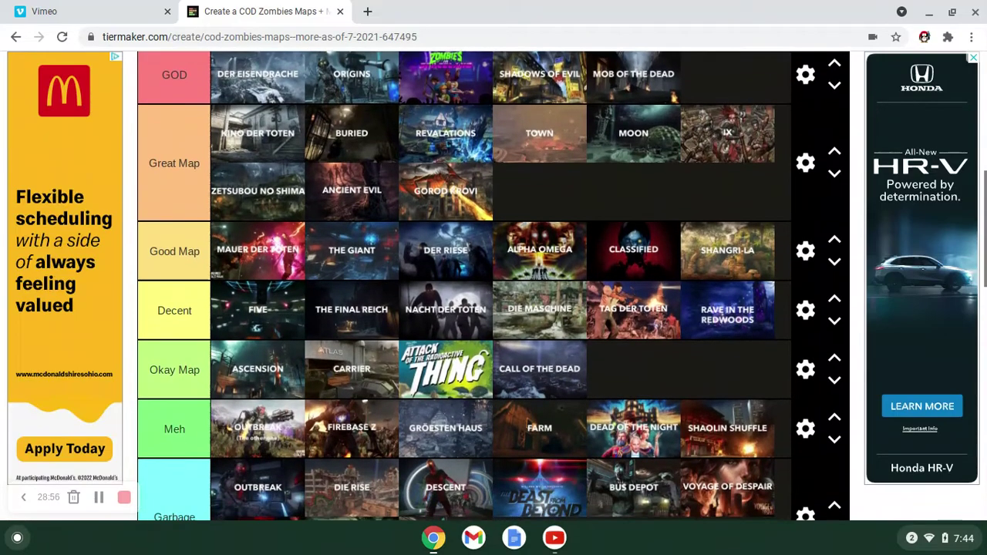
scroll(493, 200, up, 2)
scroll(160, 385, up, 1)
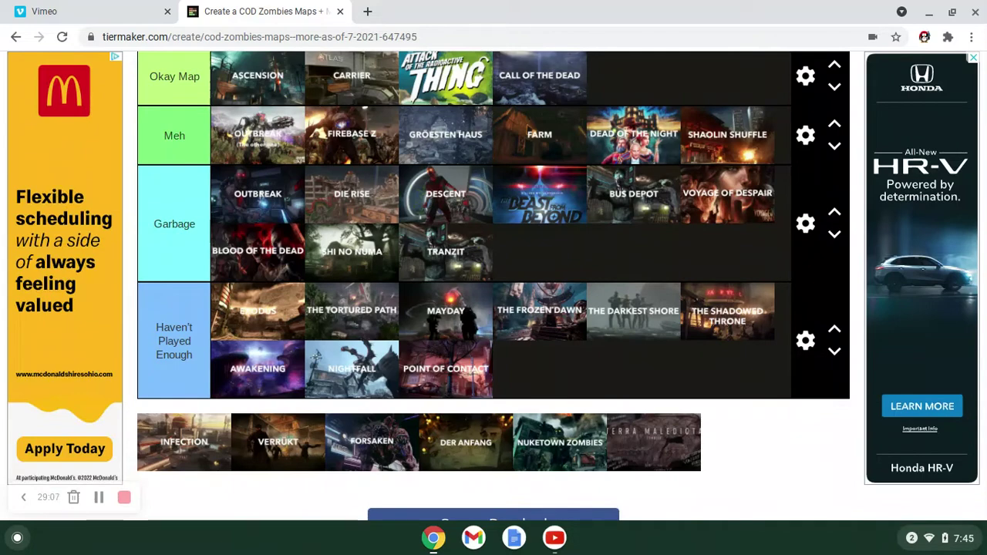
drag(185, 440, 423, 194)
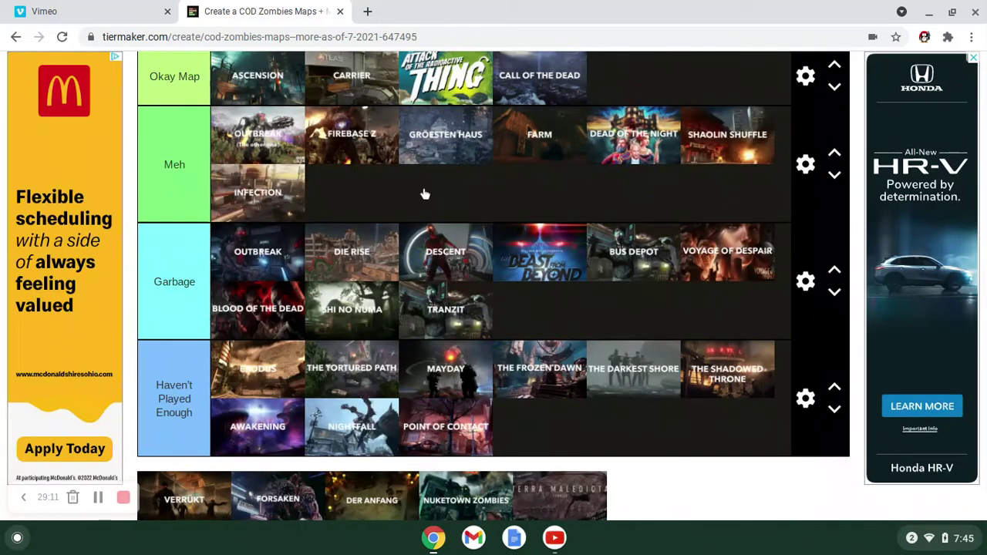
Place Verrückt in the Garbage tier, between Shi No Numa and Tranzit.
scroll(423, 194, up, 3)
scroll(424, 194, up, 1)
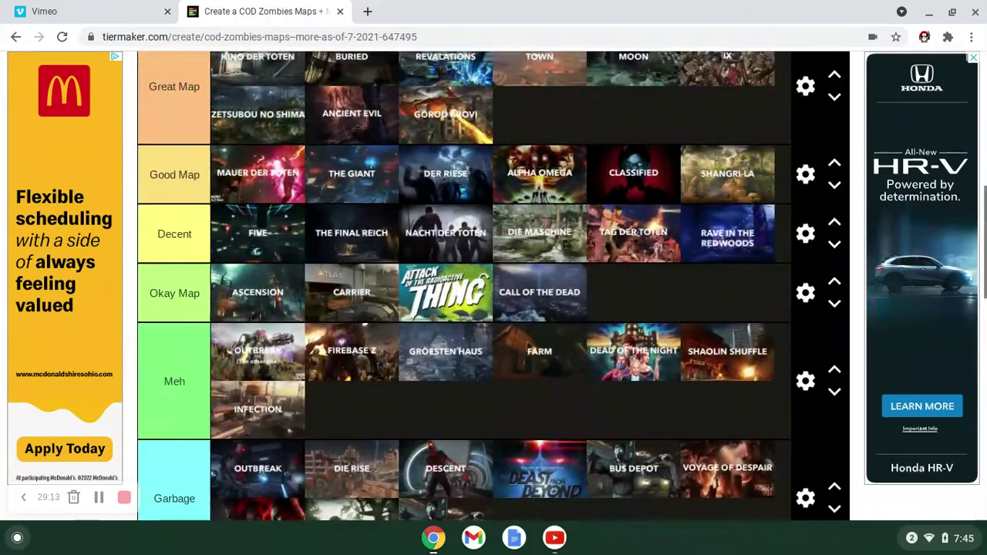
scroll(462, 285, down, 2)
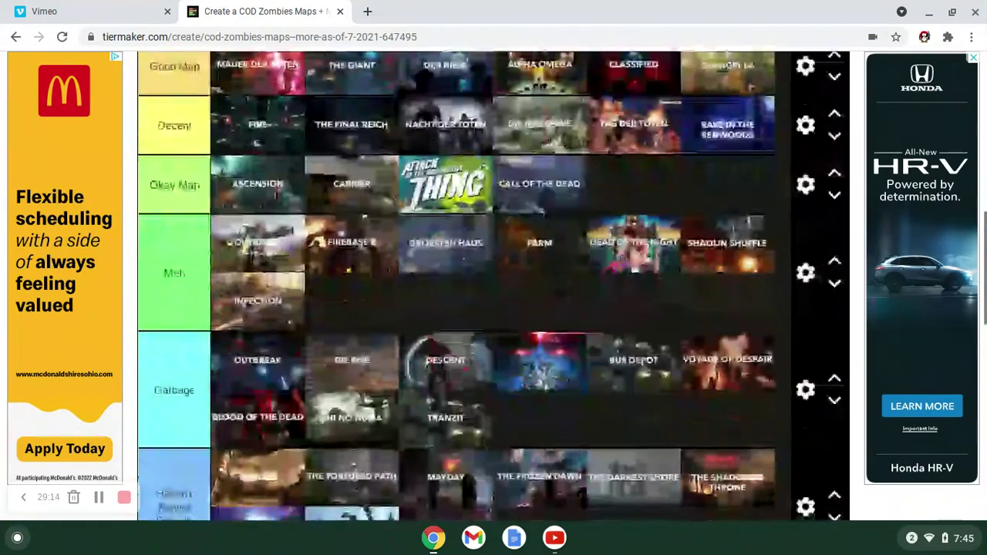
scroll(463, 285, up, 1)
scroll(527, 149, down, 2)
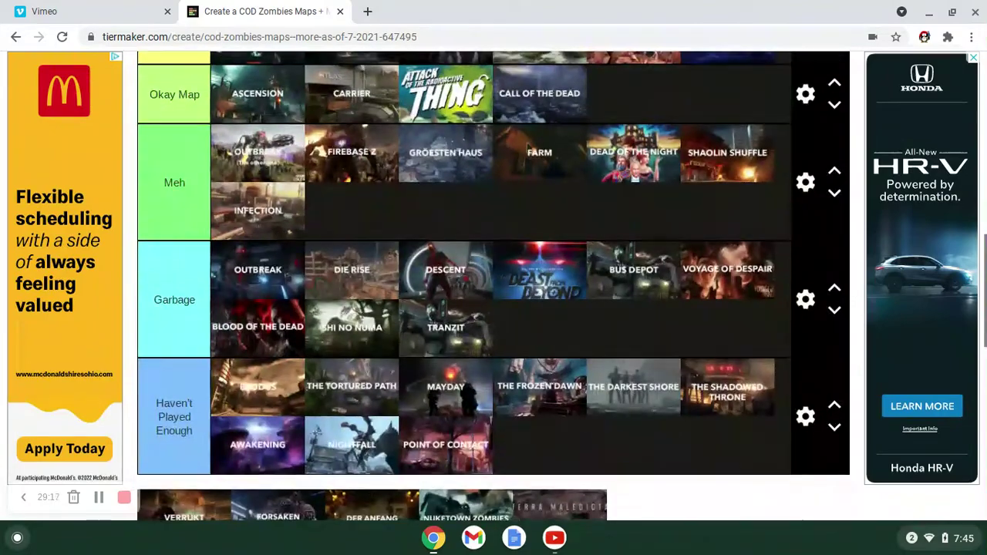
scroll(350, 219, up, 2)
scroll(350, 219, down, 2)
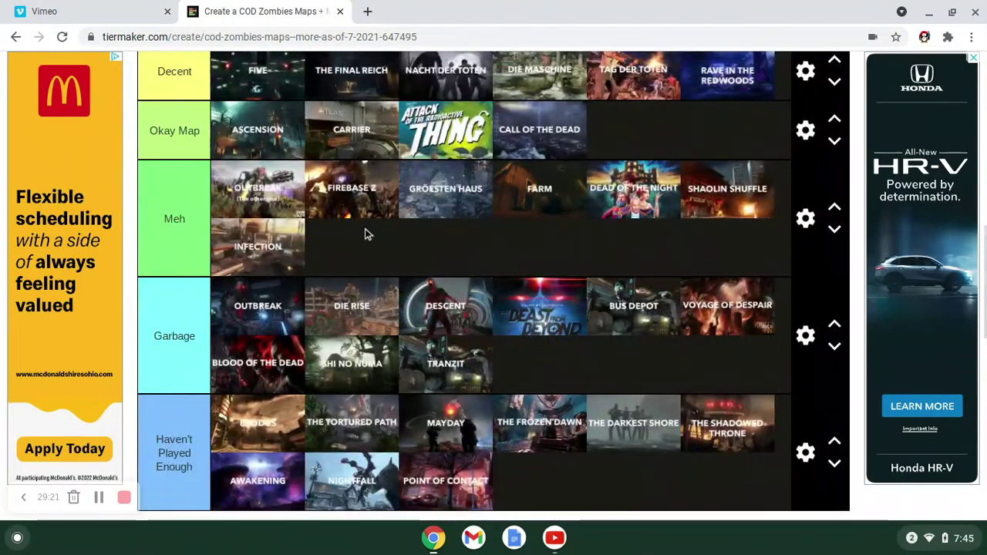
scroll(373, 231, down, 2)
scroll(374, 231, down, 2)
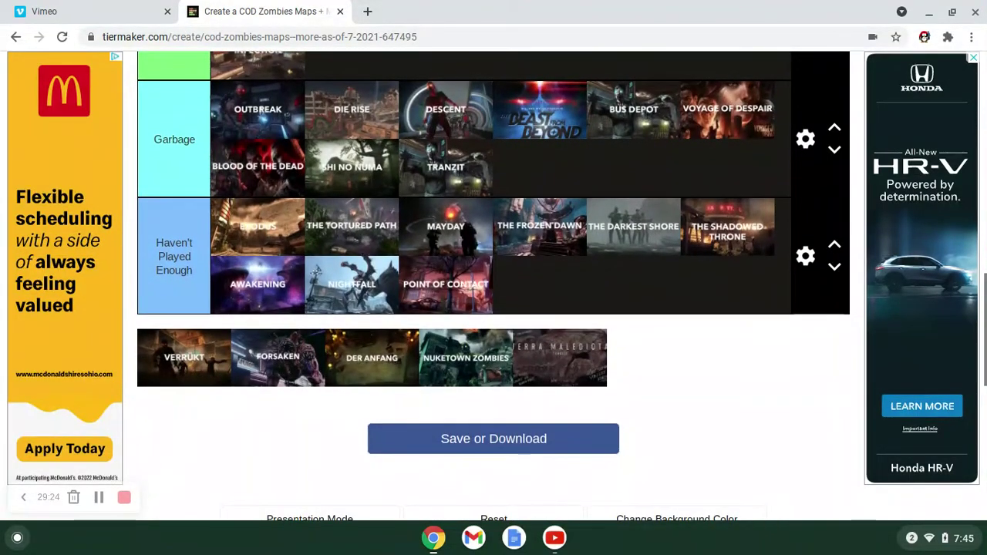
scroll(352, 231, up, 1)
scroll(493, 254, up, 2)
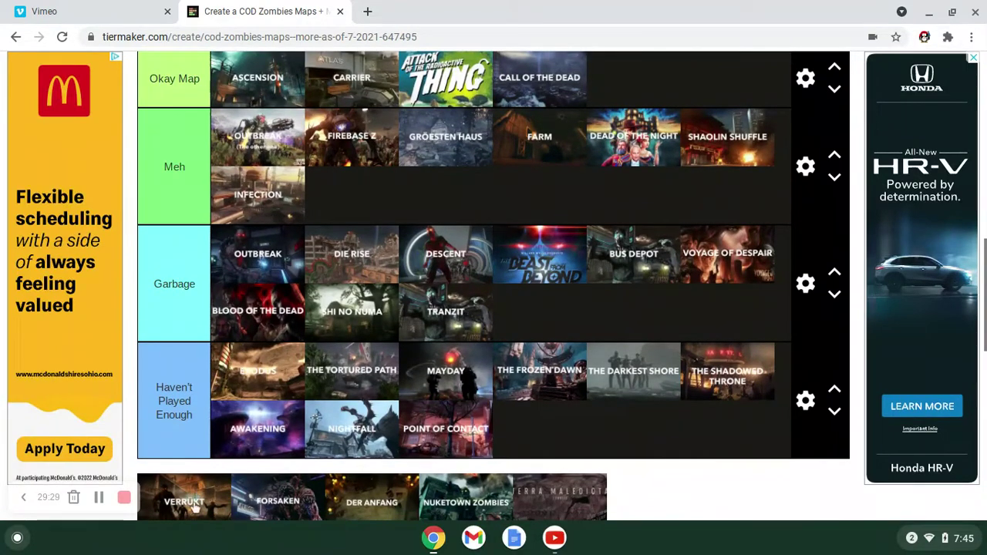
drag(289, 445, 589, 312)
mouse_move(455, 324)
mouse_down()
mouse_move(412, 316)
mouse_move(448, 321)
mouse_up()
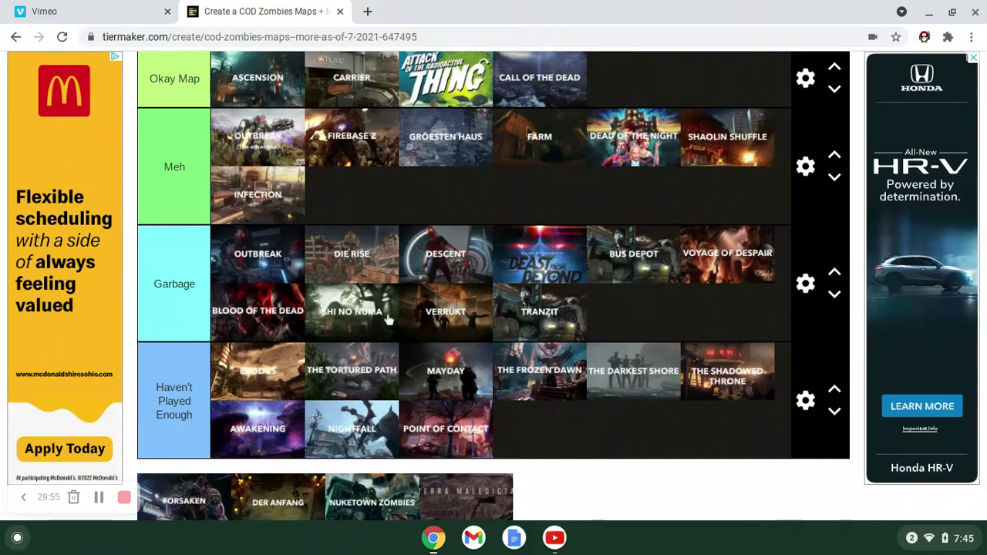
Add Forsaken to the Meh tier, after Infection.
scroll(432, 324, down, 1)
scroll(432, 324, up, 1)
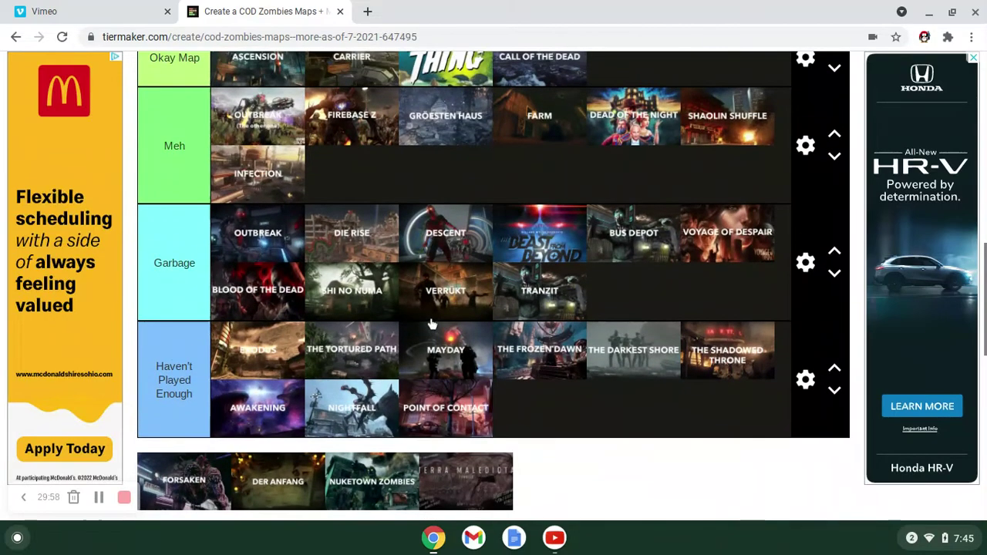
scroll(443, 305, down, 1)
scroll(446, 306, down, 1)
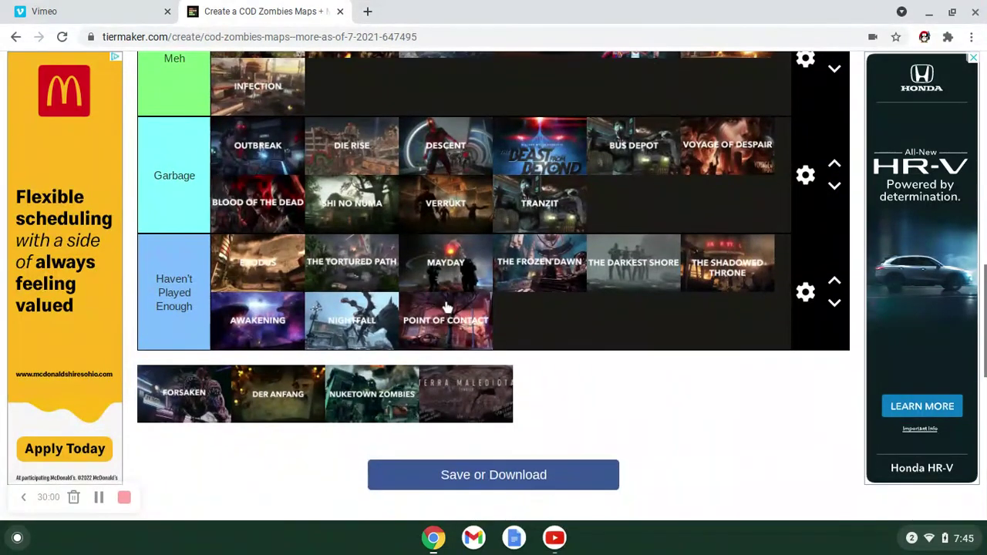
scroll(214, 419, up, 1)
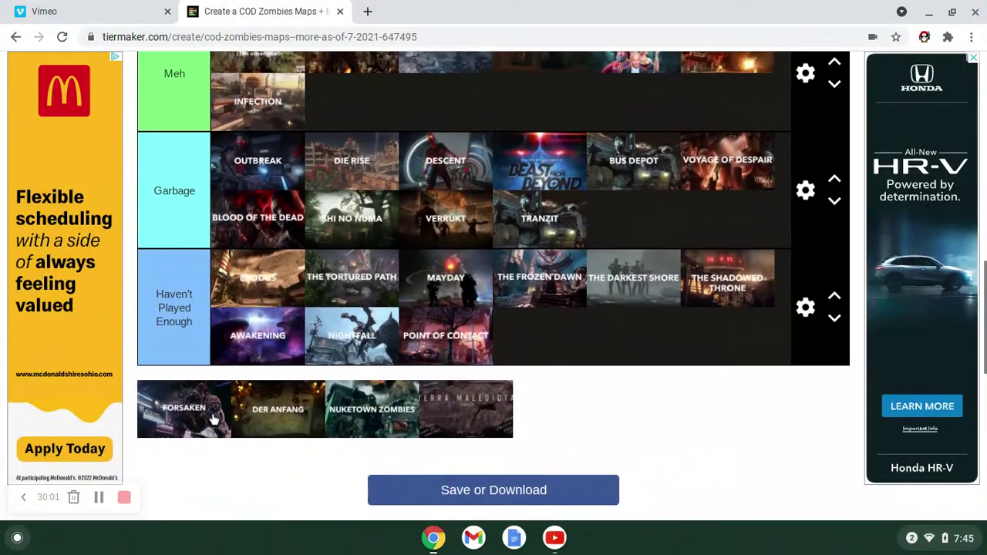
scroll(183, 425, up, 1)
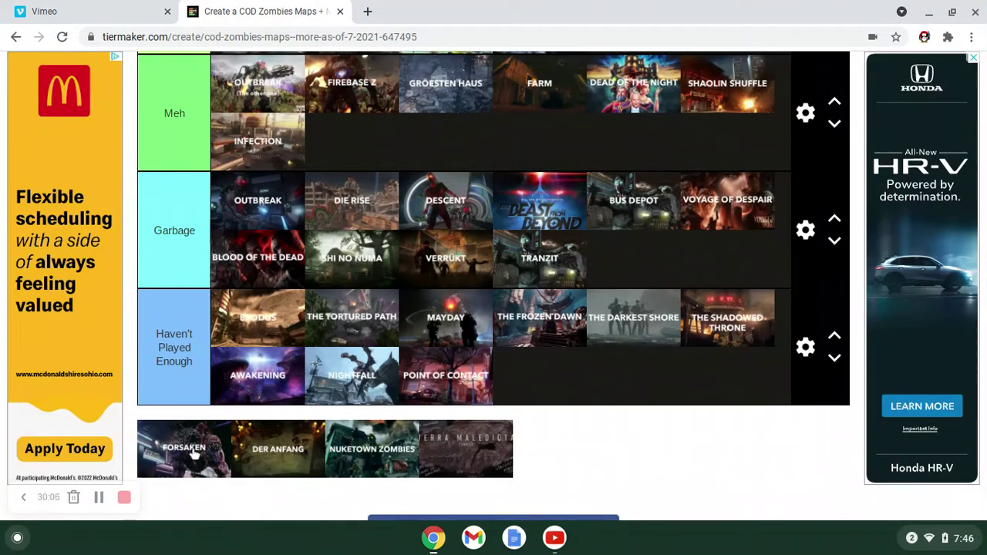
drag(193, 454, 358, 144)
scroll(359, 144, up, 1)
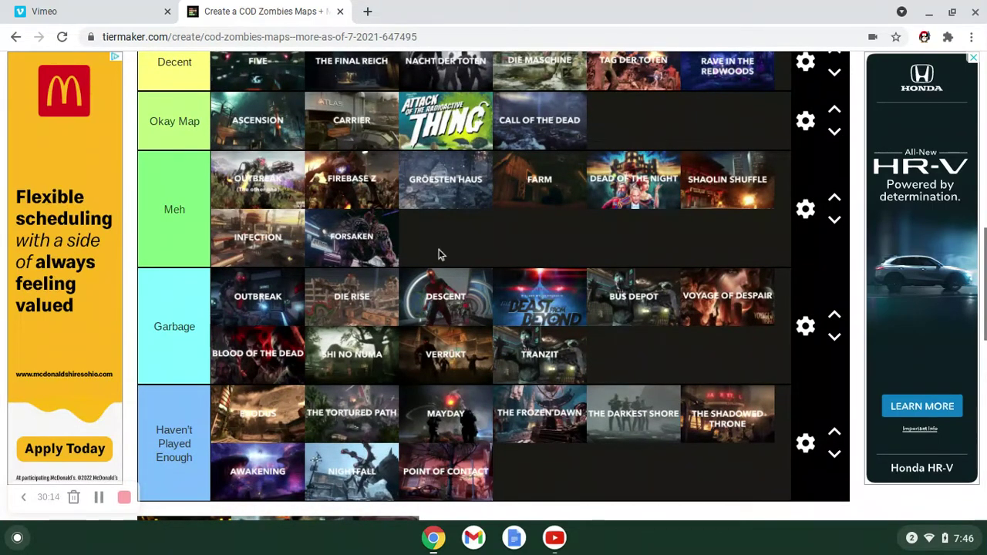
Review the placements across the Great Map to Haven't Played Enough tiers and check the maps still unranked.
scroll(440, 254, down, 1)
scroll(440, 254, up, 1)
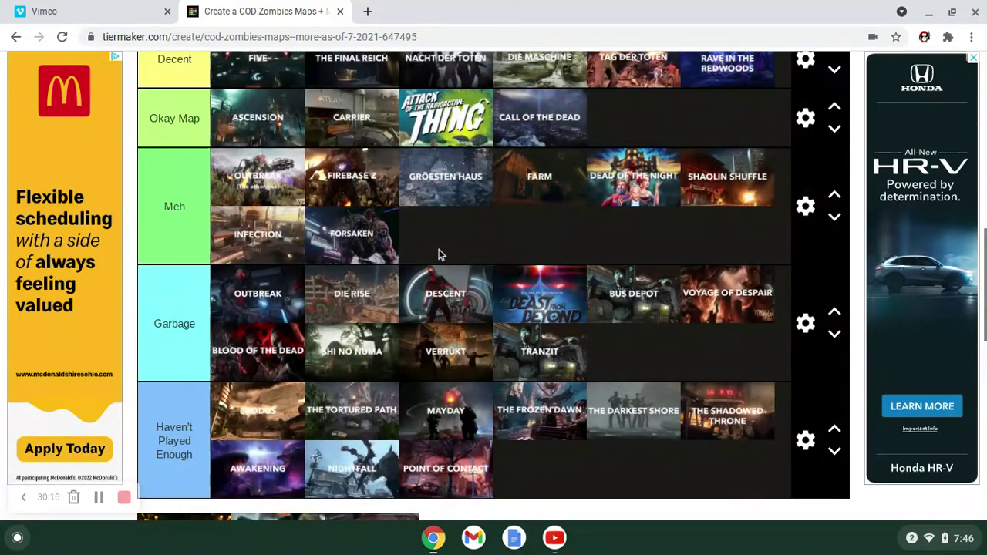
scroll(262, 199, up, 1)
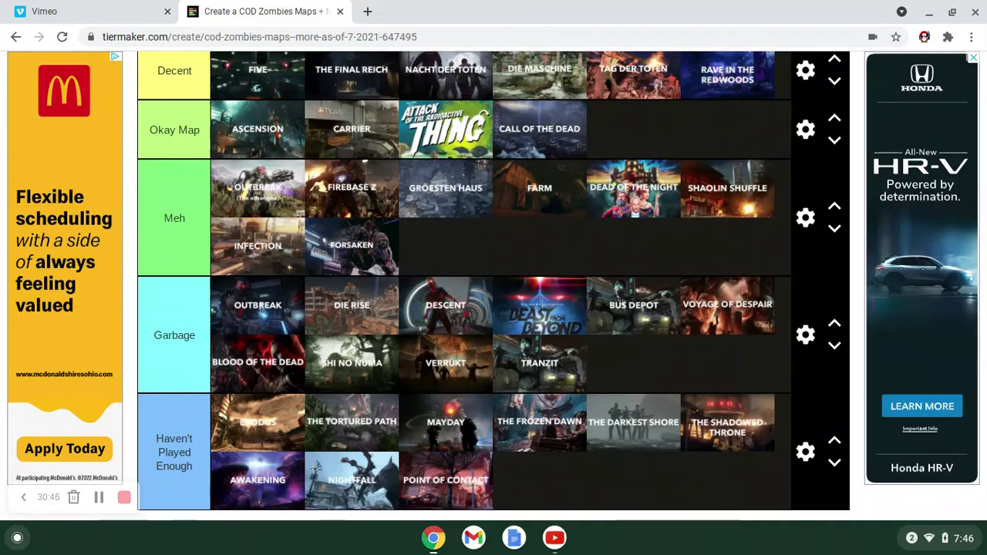
scroll(494, 285, up, 1)
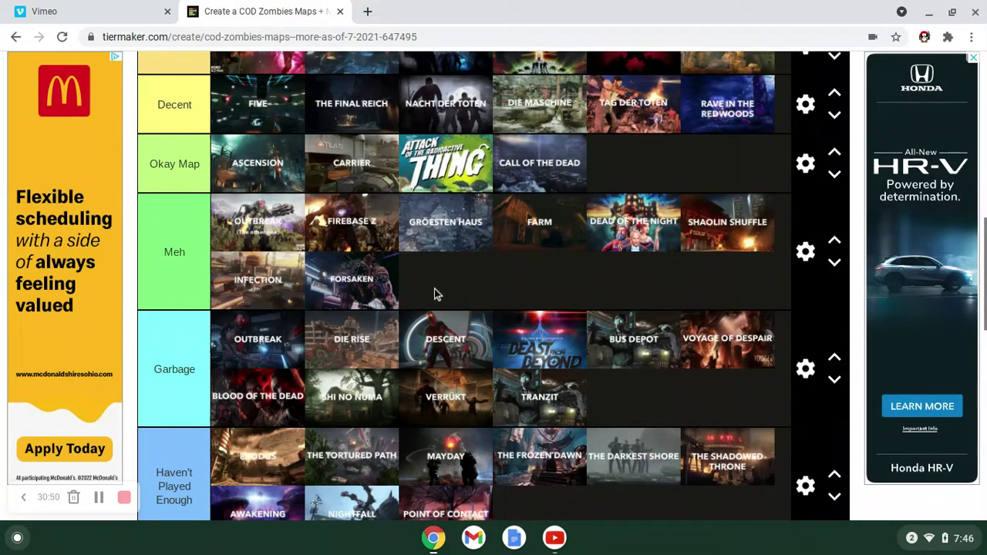
scroll(453, 291, up, 2)
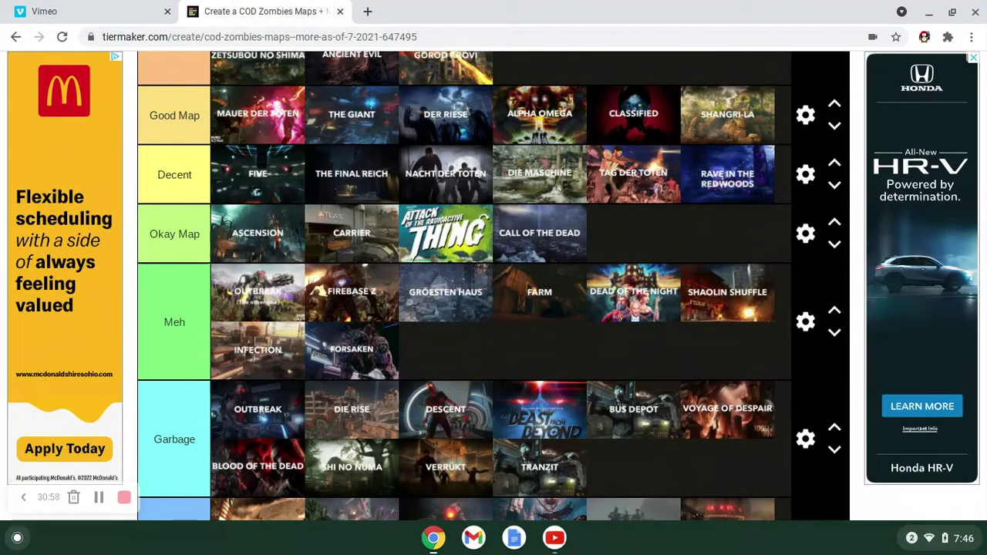
scroll(463, 286, up, 1)
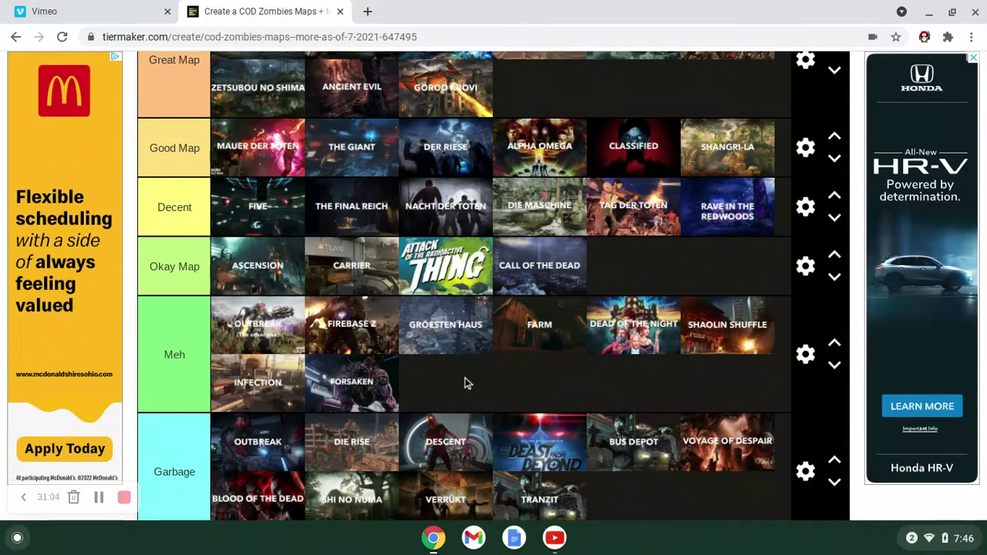
scroll(465, 384, up, 1)
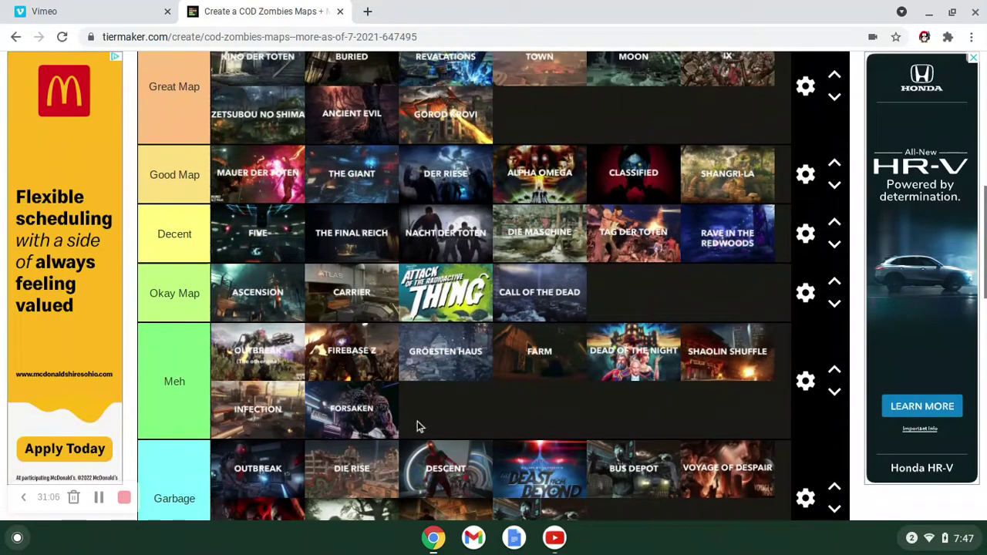
scroll(440, 430, up, 1)
scroll(440, 430, down, 1)
scroll(439, 430, up, 1)
scroll(314, 404, down, 5)
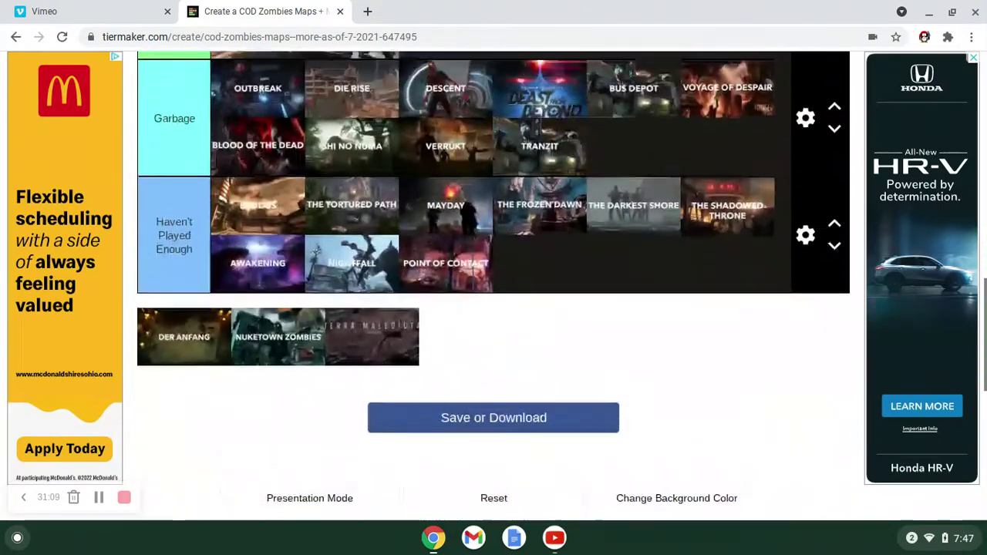
Place Der Anfang at the end of the Garbage tier, after Tranzit.
scroll(315, 404, up, 1)
drag(188, 445, 631, 246)
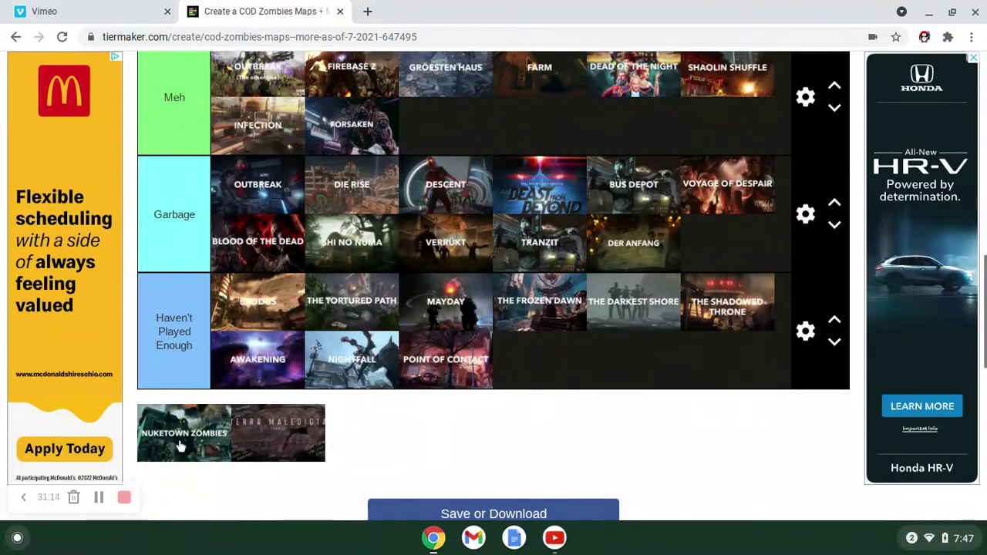
Review the placements from the GOD tier to the Garbage tier to judge where Nuketown Zombies belongs.
scroll(179, 447, up, 1)
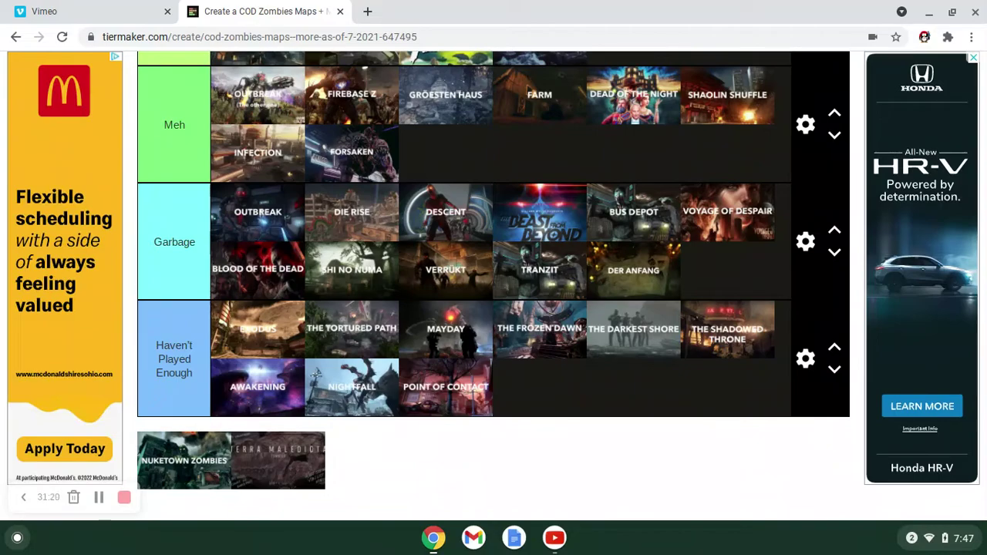
scroll(494, 286, up, 3)
scroll(494, 286, down, 5)
scroll(493, 286, up, 5)
scroll(493, 285, up, 3)
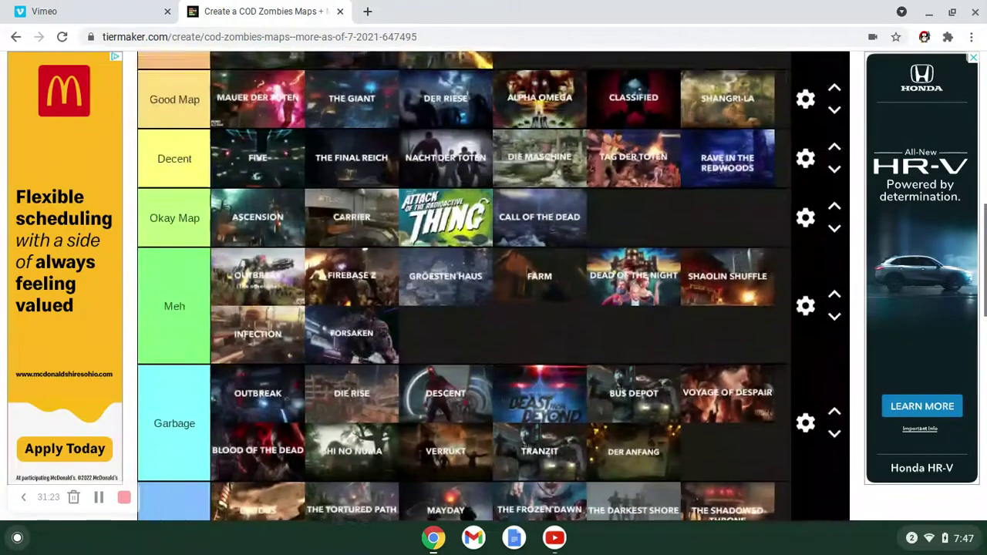
scroll(192, 378, down, 1)
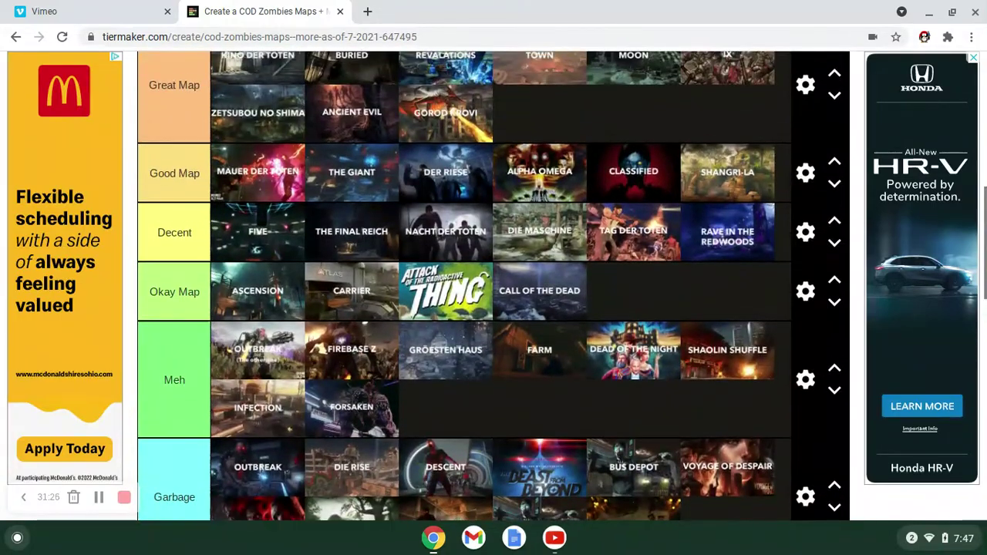
scroll(191, 378, up, 3)
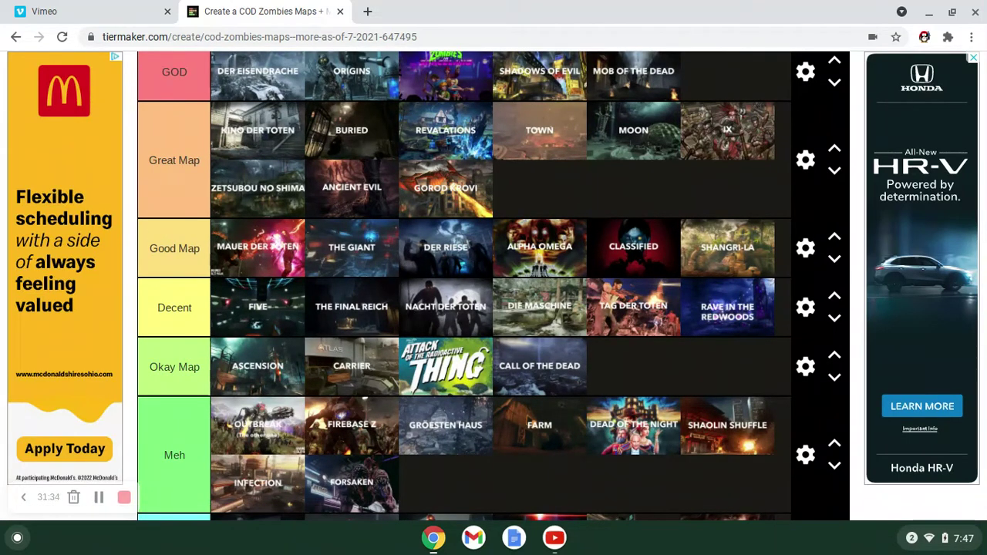
scroll(494, 285, down, 1)
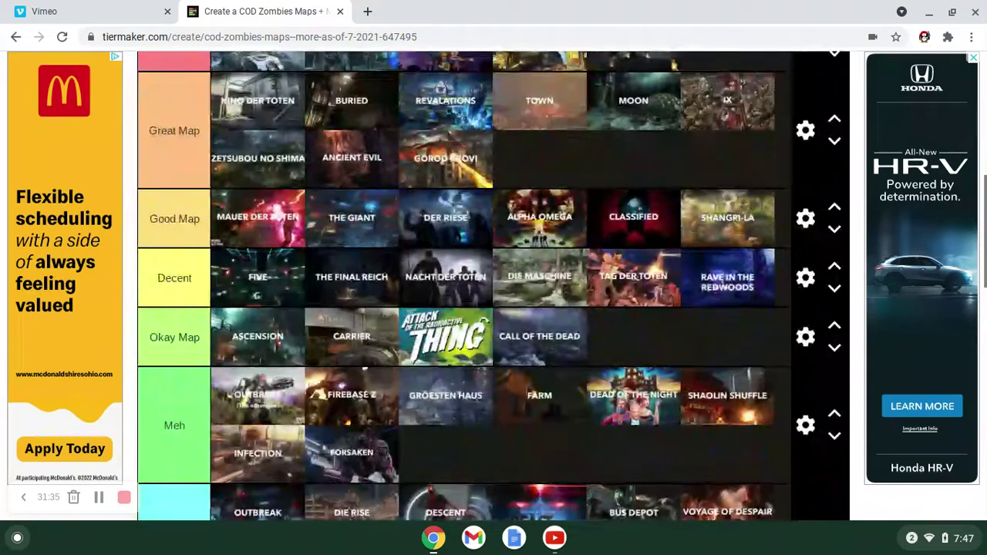
scroll(462, 285, up, 1)
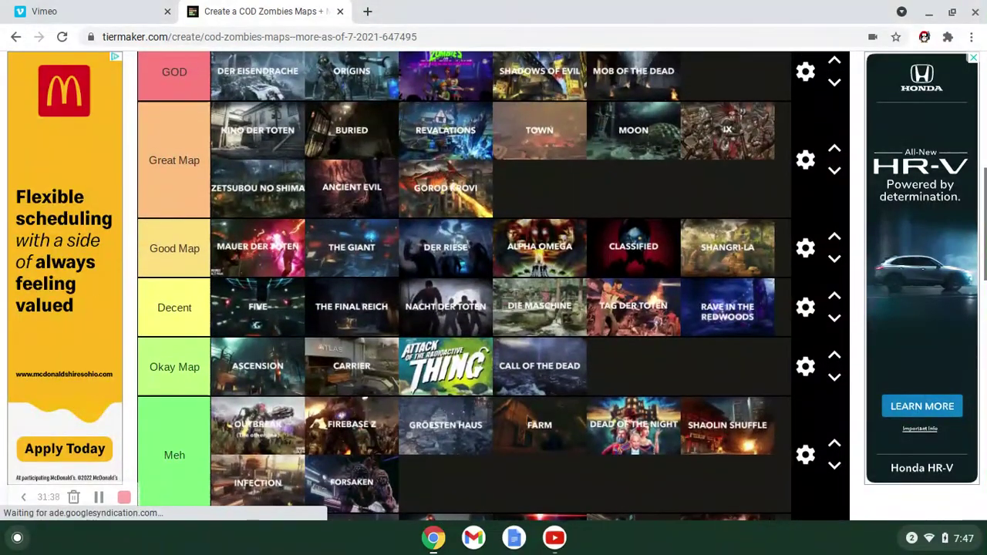
scroll(463, 285, down, 3)
scroll(199, 427, down, 3)
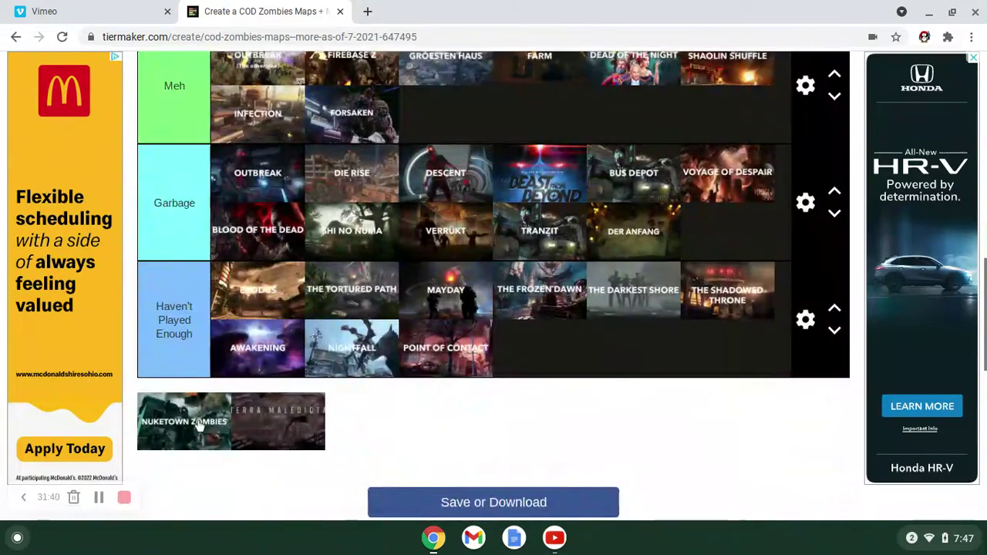
Rank Nuketown Zombies at the end of the Okay Map tier, after Call of the Dead.
drag(199, 426, 424, 107)
scroll(463, 154, up, 3)
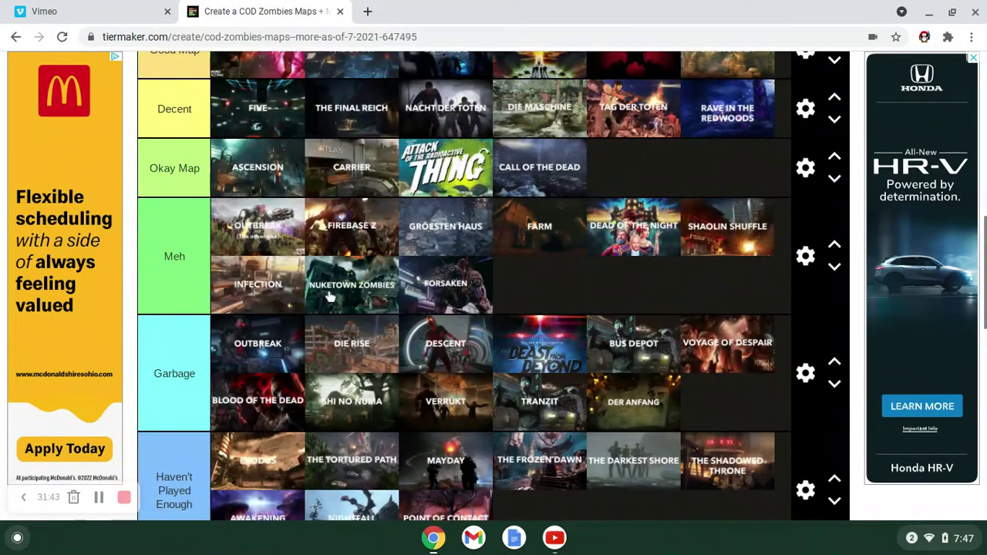
drag(499, 221, 619, 260)
scroll(617, 260, up, 1)
scroll(617, 260, down, 1)
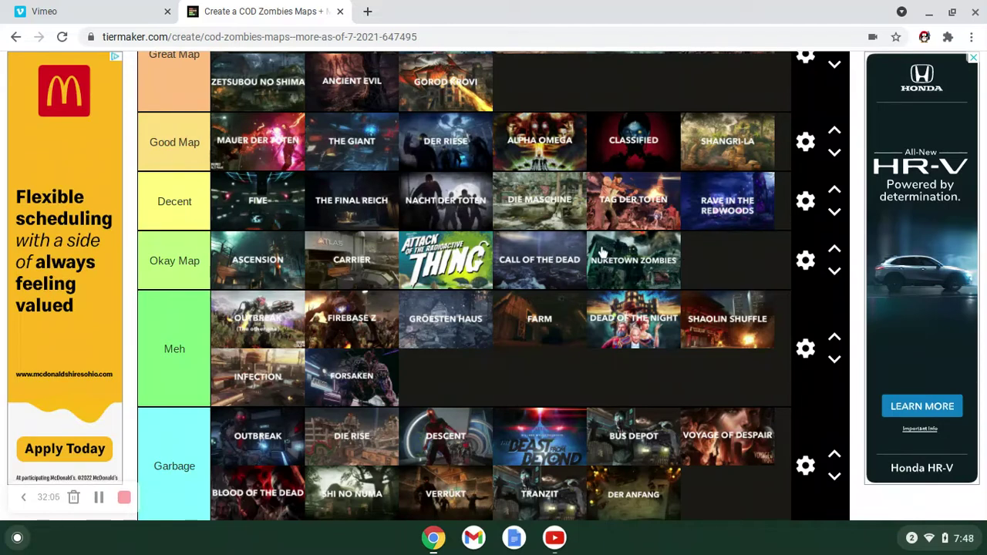
Add Terra Maledicta to the end of the Garbage tier, after Der Anfang.
scroll(648, 278, down, 1)
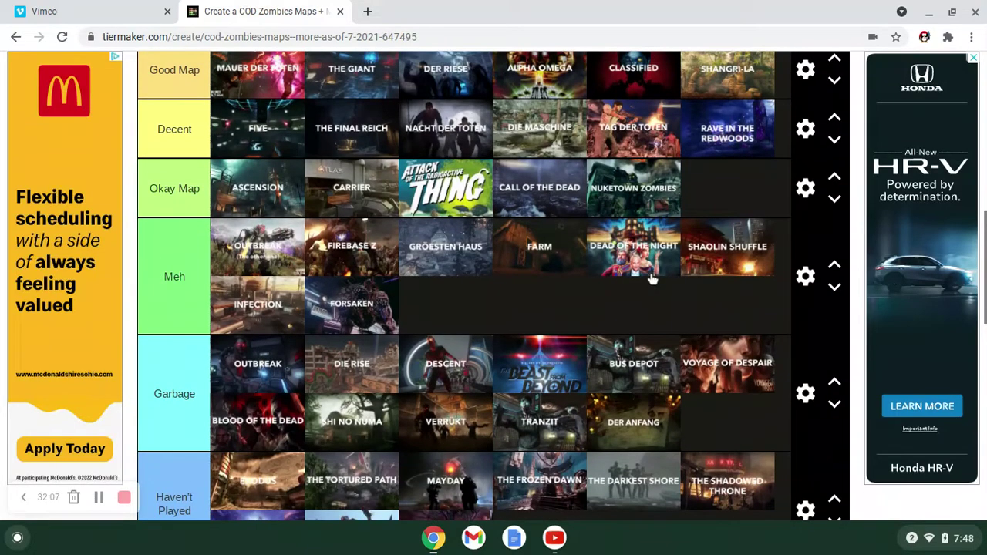
scroll(652, 279, down, 1)
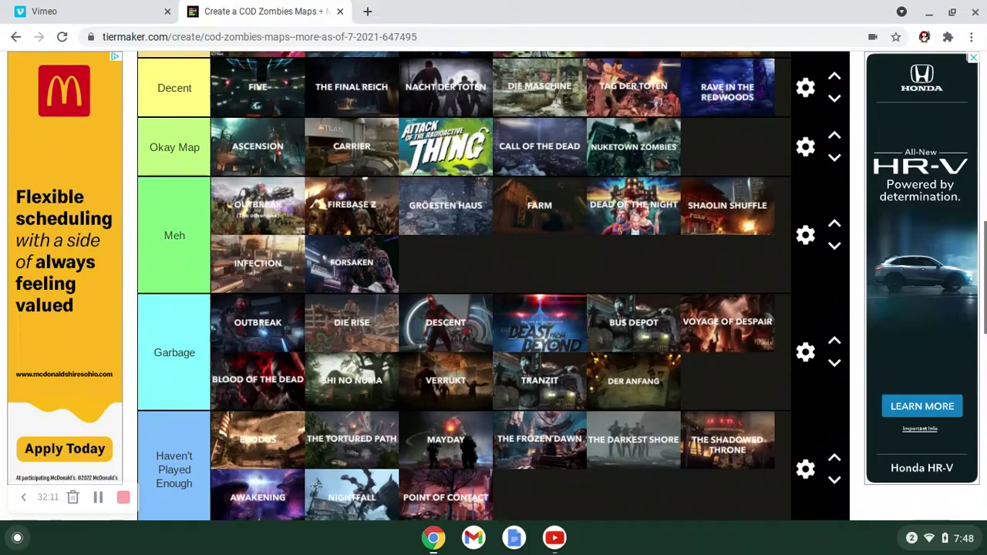
scroll(493, 285, down, 1)
scroll(494, 285, up, 1)
scroll(494, 286, down, 3)
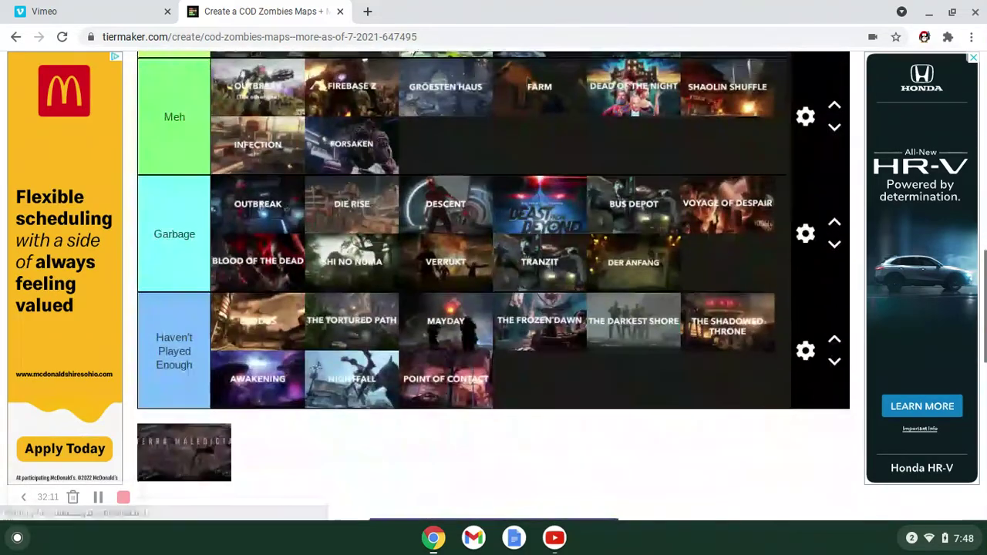
scroll(196, 370, down, 1)
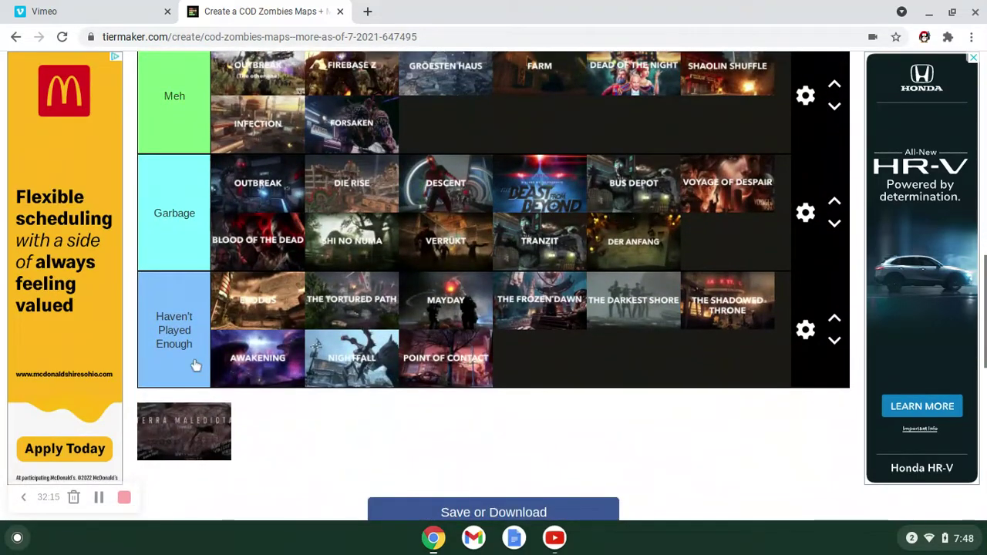
drag(203, 447, 734, 237)
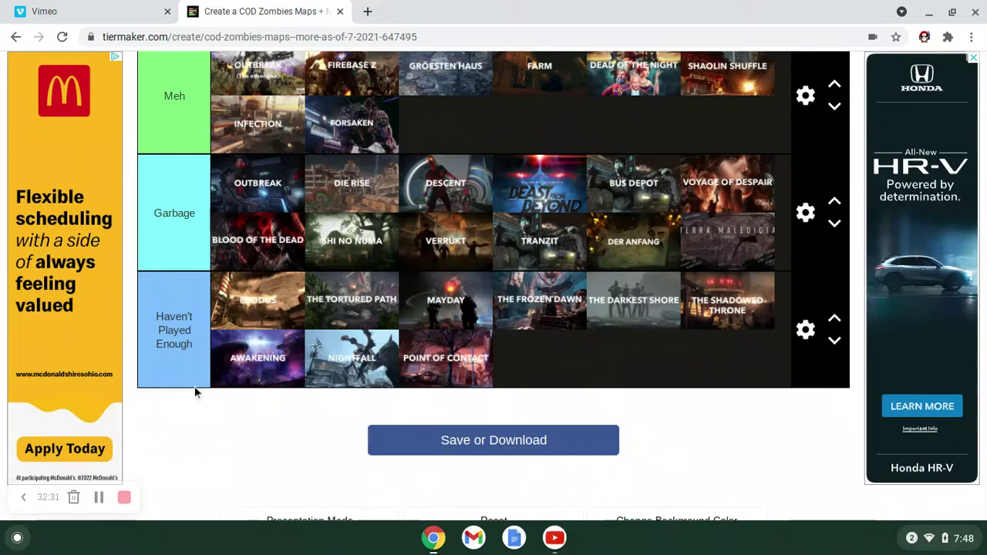
Reorder the GOD tier so Mob of the Dead is third and Shadows of Evil fourth, after Origins.
scroll(194, 392, up, 2)
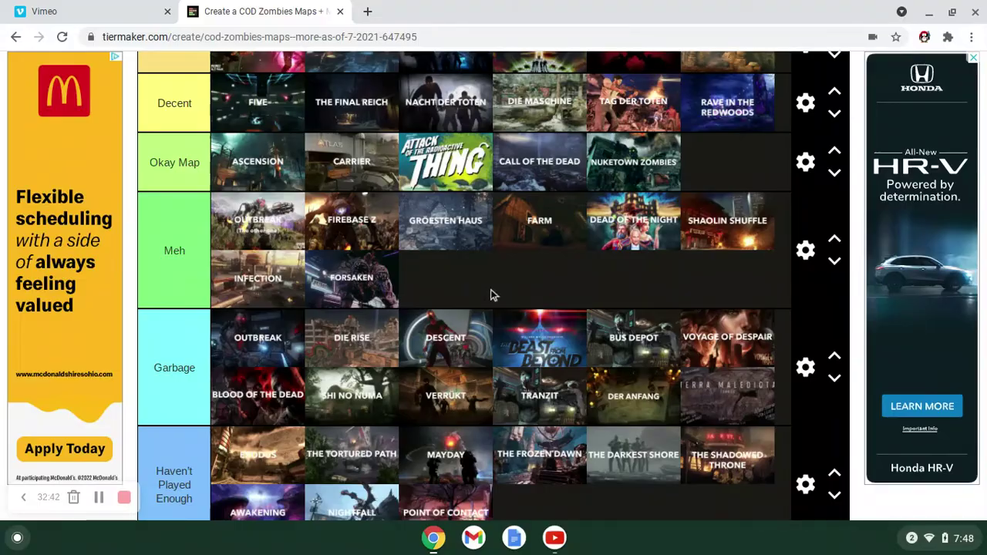
scroll(493, 295, up, 1)
scroll(494, 295, down, 2)
scroll(494, 295, up, 2)
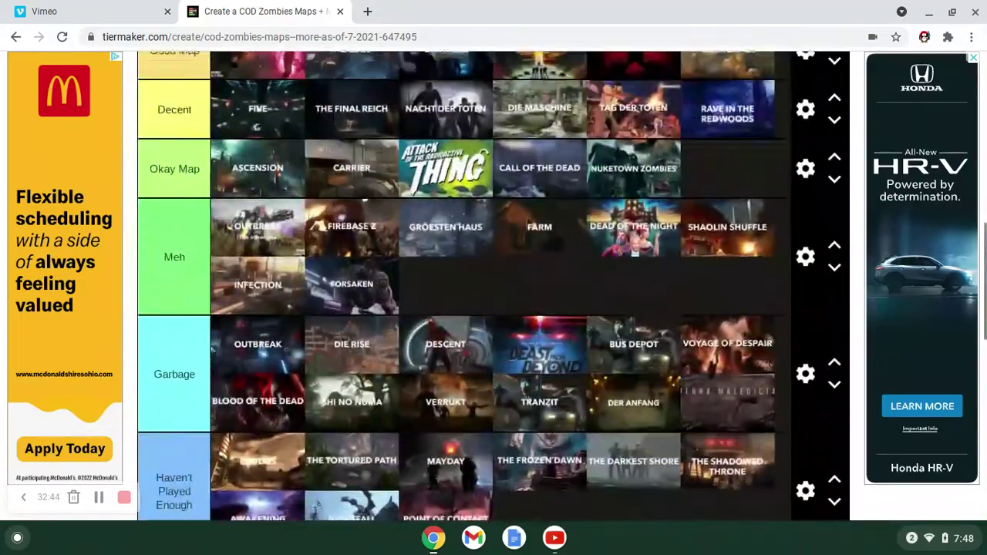
scroll(493, 295, down, 1)
scroll(494, 295, up, 6)
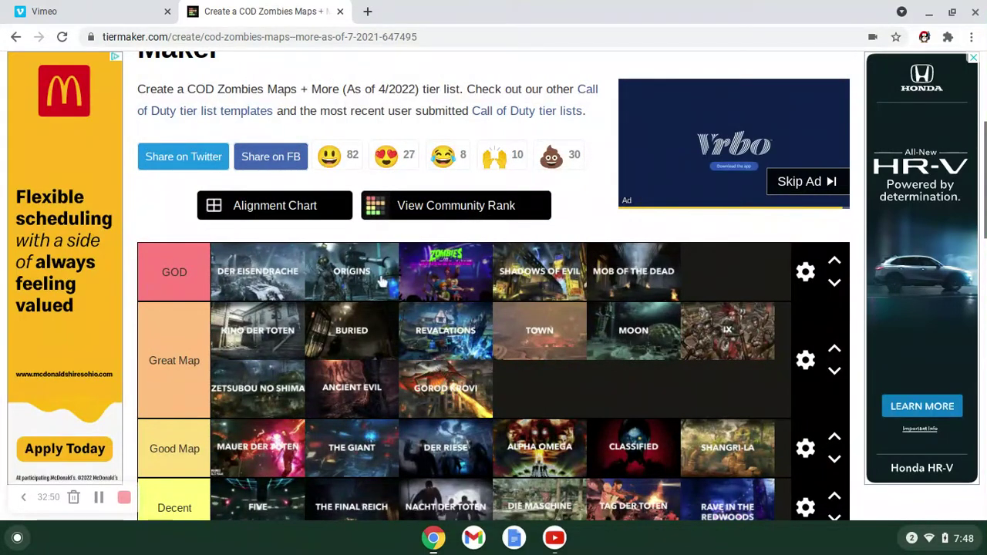
drag(622, 280, 408, 282)
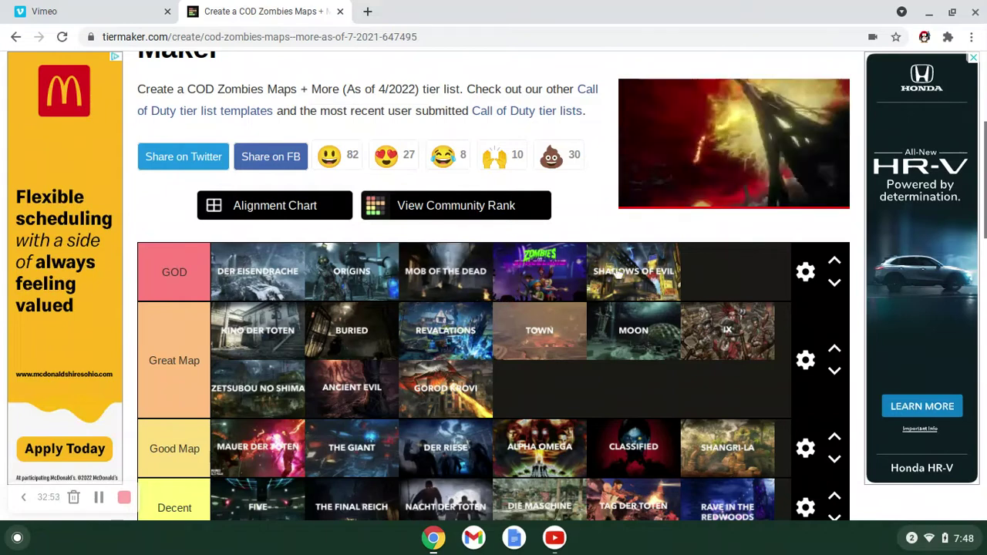
drag(617, 274, 540, 276)
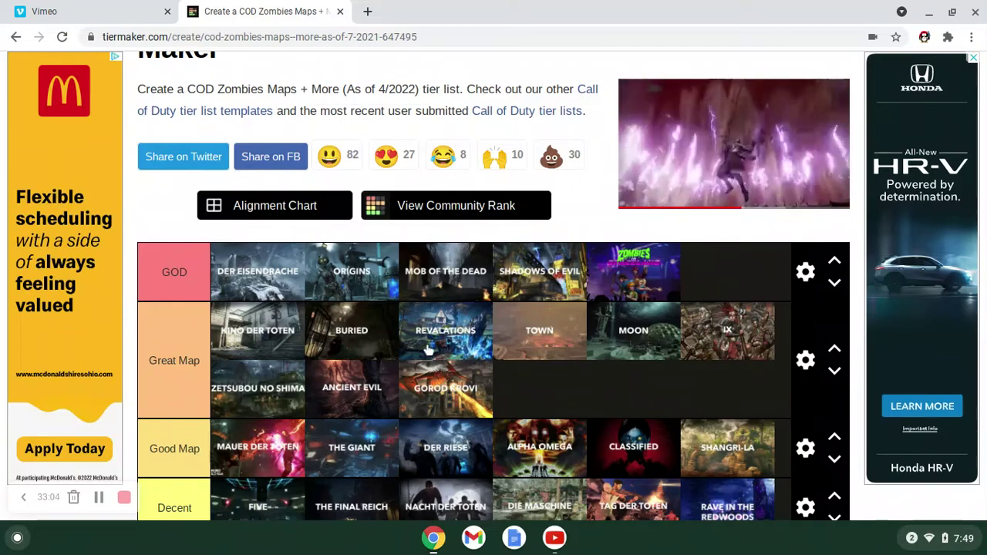
Reorder the Great Map tier as Revalations, Moon, Buried, Ancient Evil, Zetsubou No Shima, Gorod Krovi, IX, Kino der Toten, Town.
drag(402, 347, 185, 344)
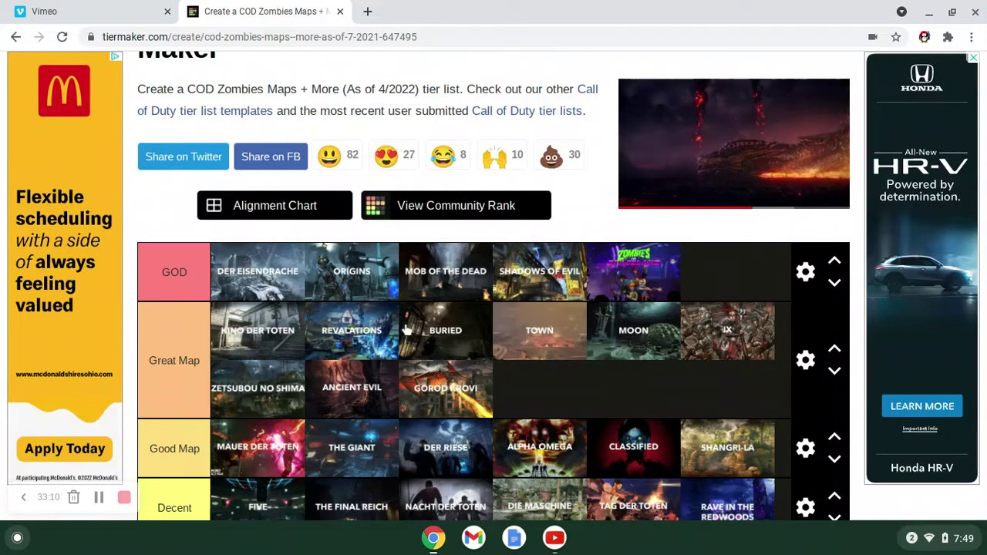
drag(407, 331, 393, 379)
drag(301, 374, 270, 390)
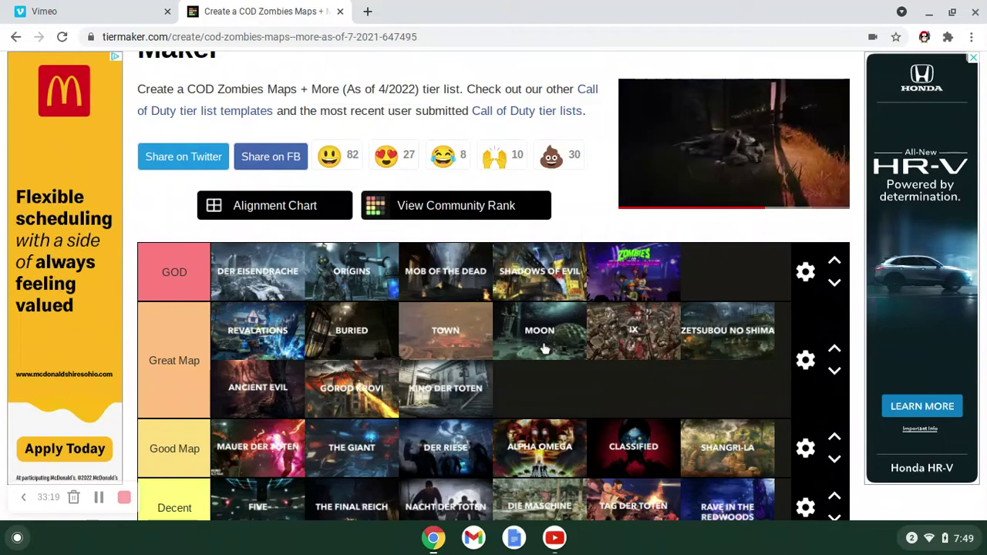
drag(544, 349, 276, 347)
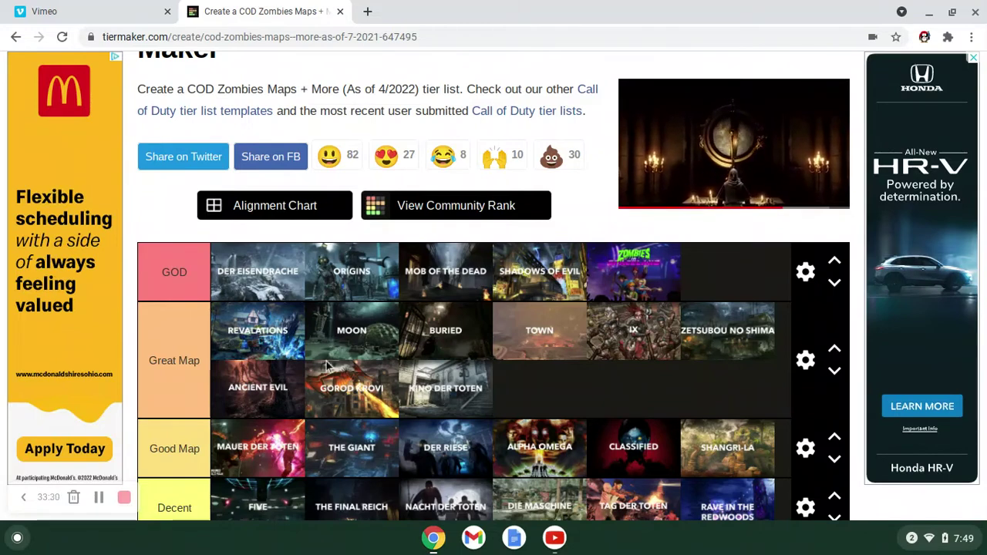
drag(332, 361, 646, 332)
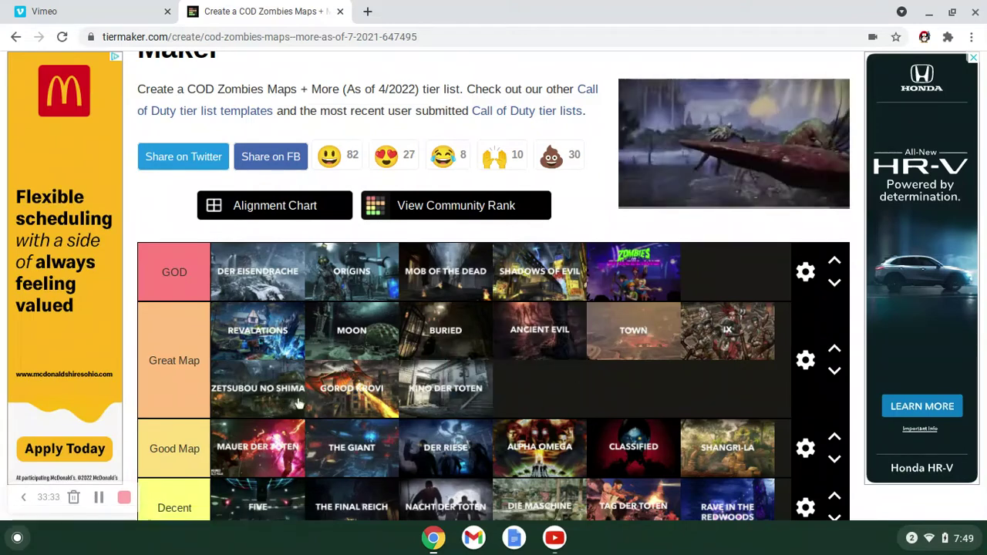
drag(281, 401, 704, 390)
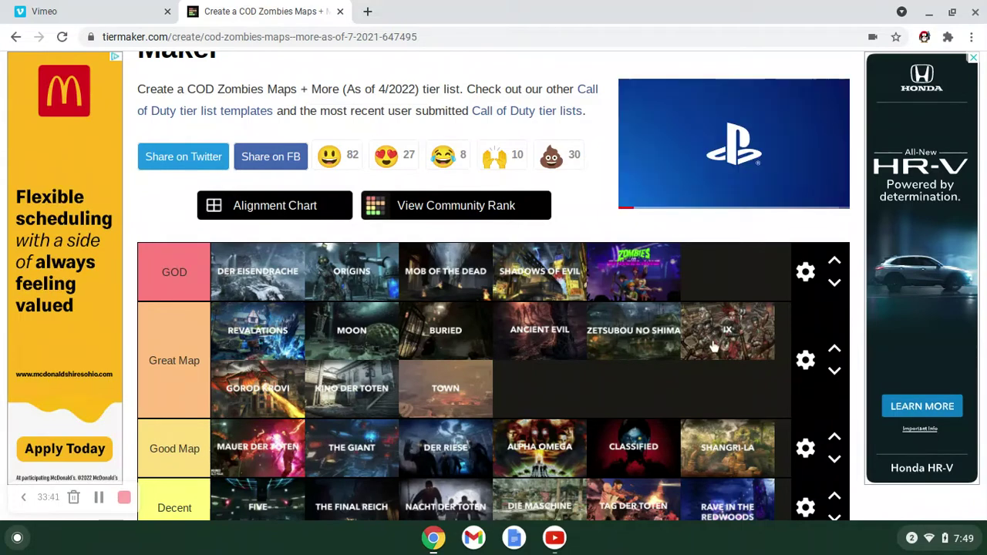
drag(714, 347, 370, 401)
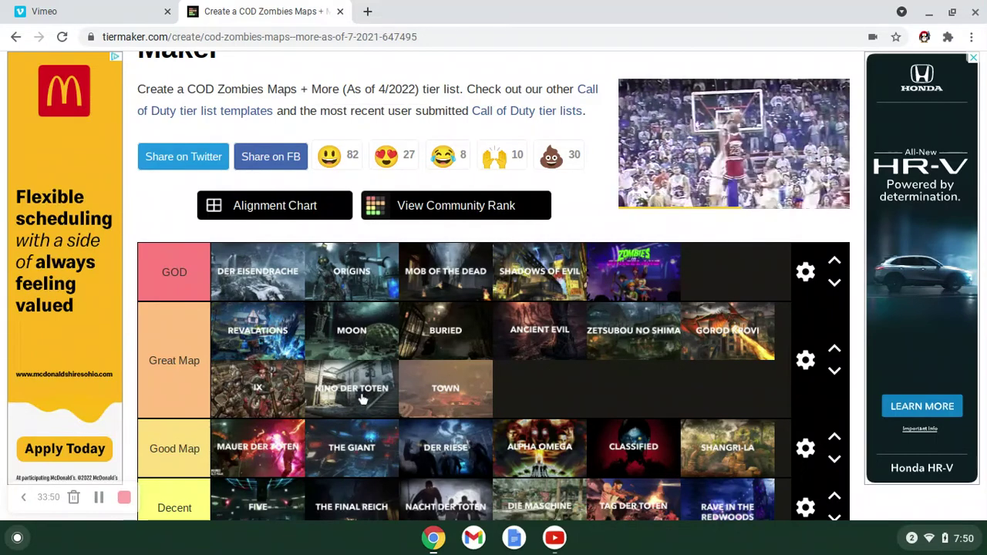
Reorder the Good Map tier as Alpha Omega, Mauer der Toten, Shangri-La, The Giant, Der Riese, Classified.
scroll(502, 399, down, 2)
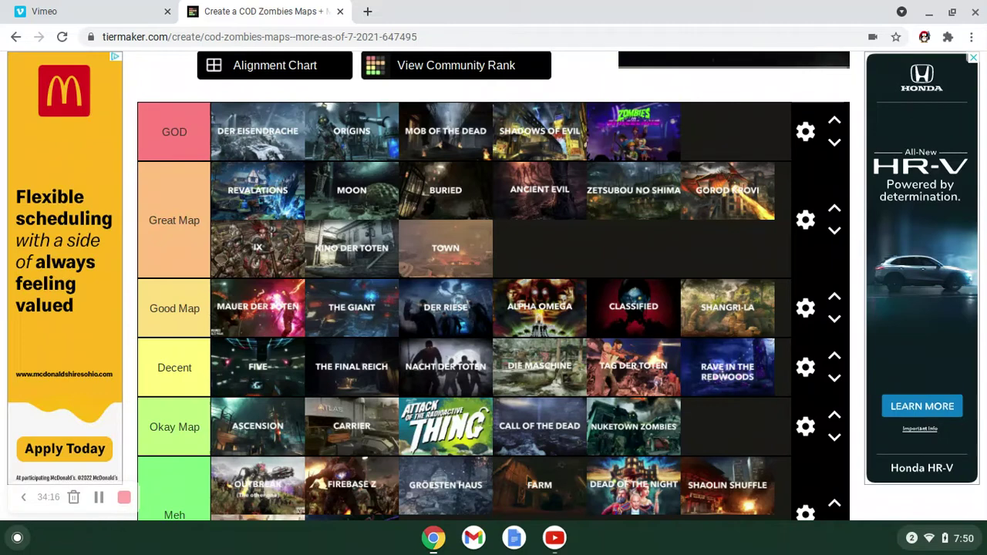
drag(534, 308, 177, 309)
drag(253, 318, 379, 309)
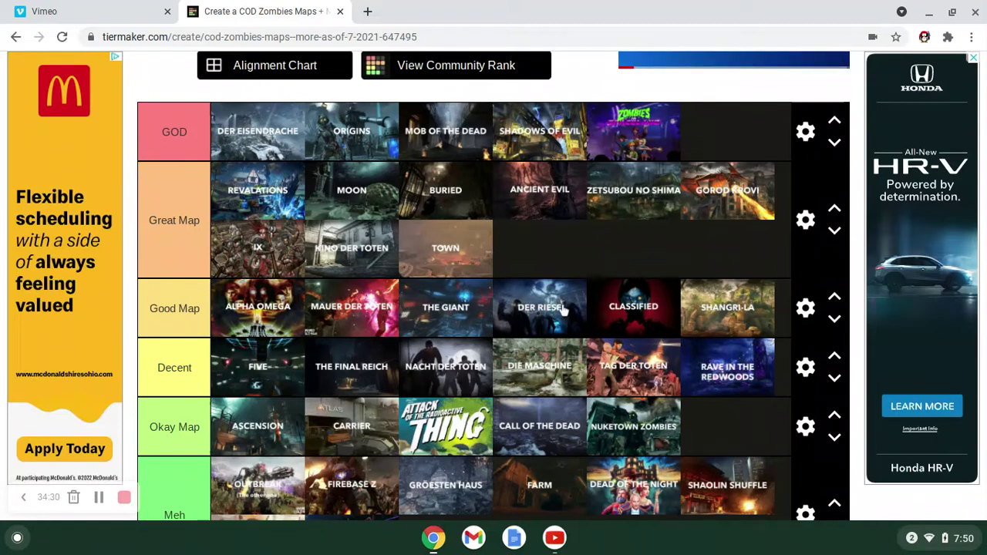
drag(687, 307, 612, 310)
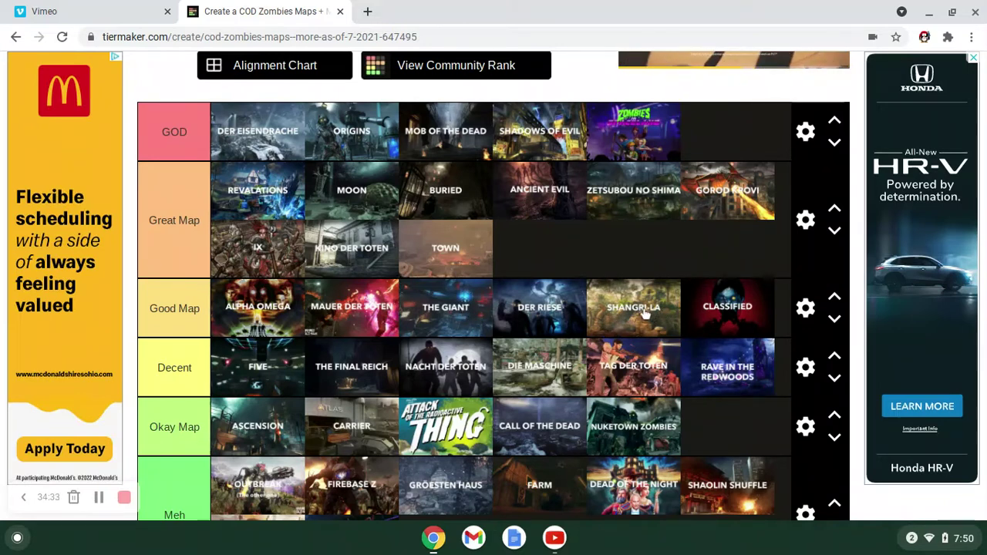
drag(645, 312, 478, 309)
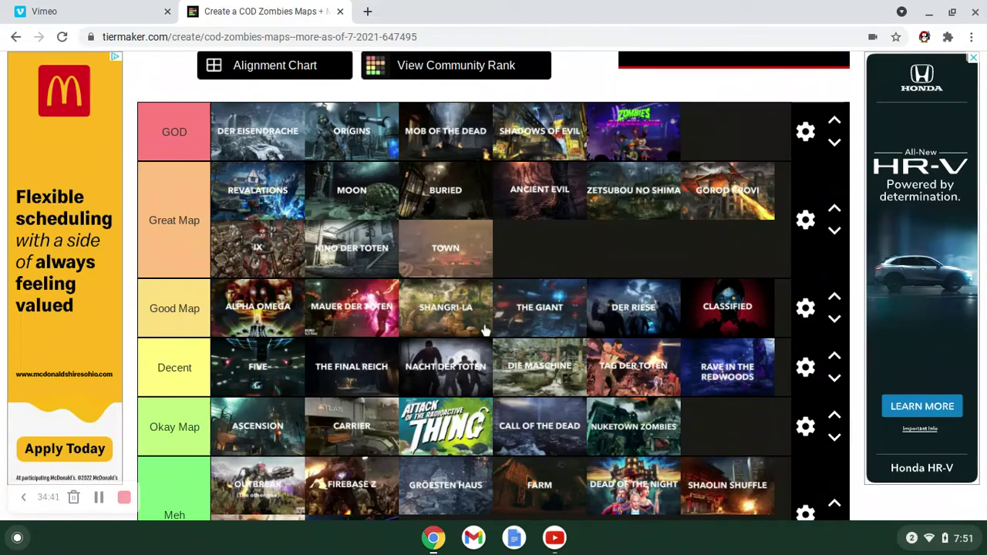
Reorder the Decent tier as Five, Tag der Toten, The Final Reich, Rave in the Redwoods, Die Maschine, Nacht der Toten.
scroll(488, 313, down, 2)
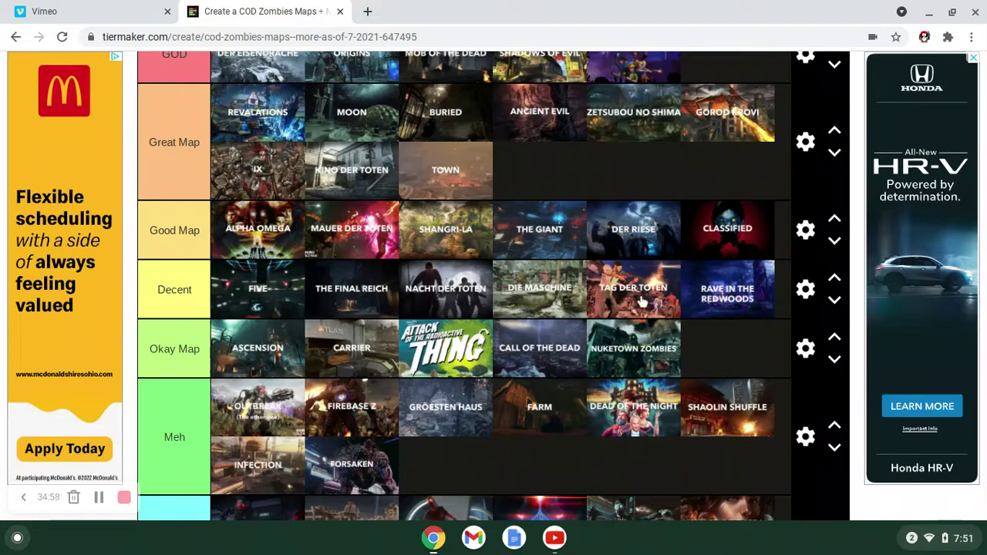
drag(640, 301, 328, 289)
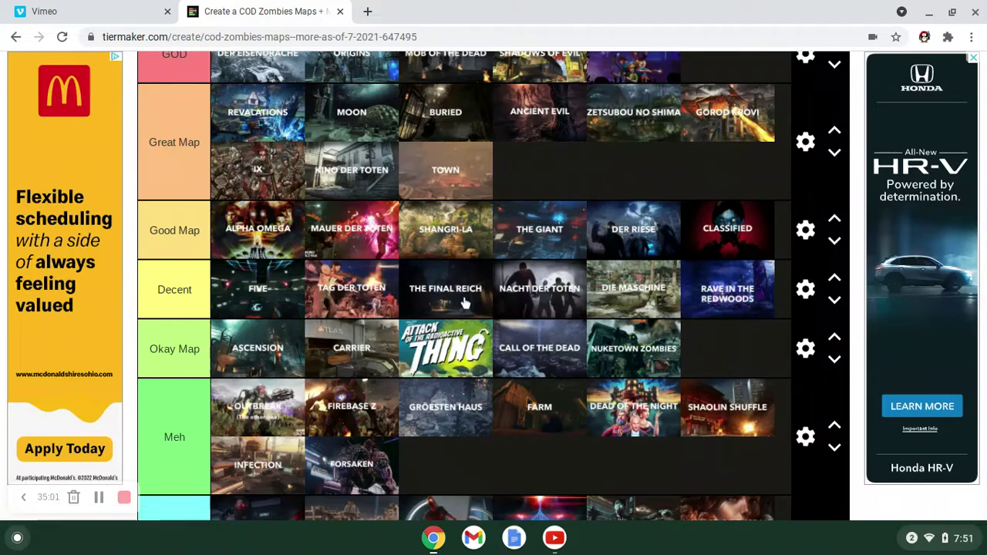
drag(705, 297, 504, 297)
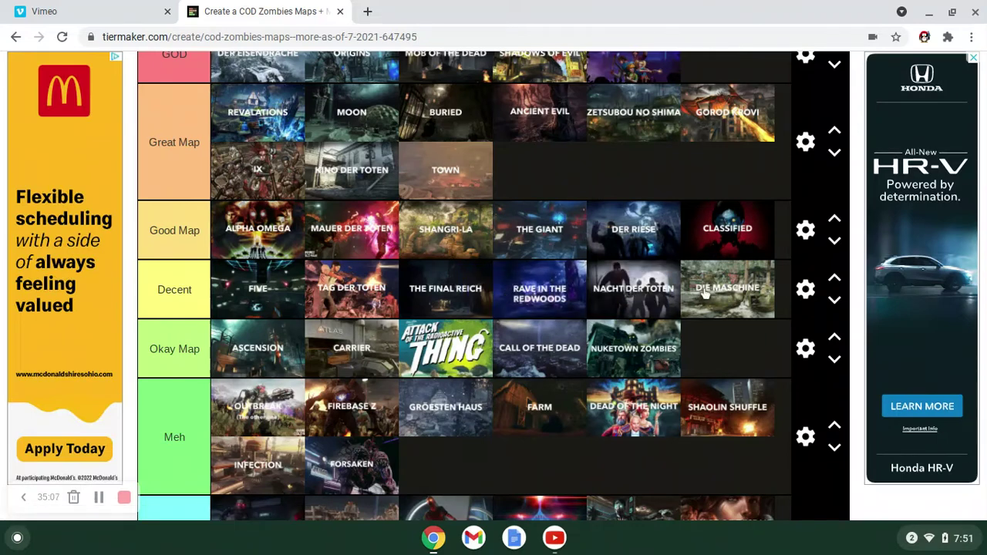
drag(680, 295, 598, 293)
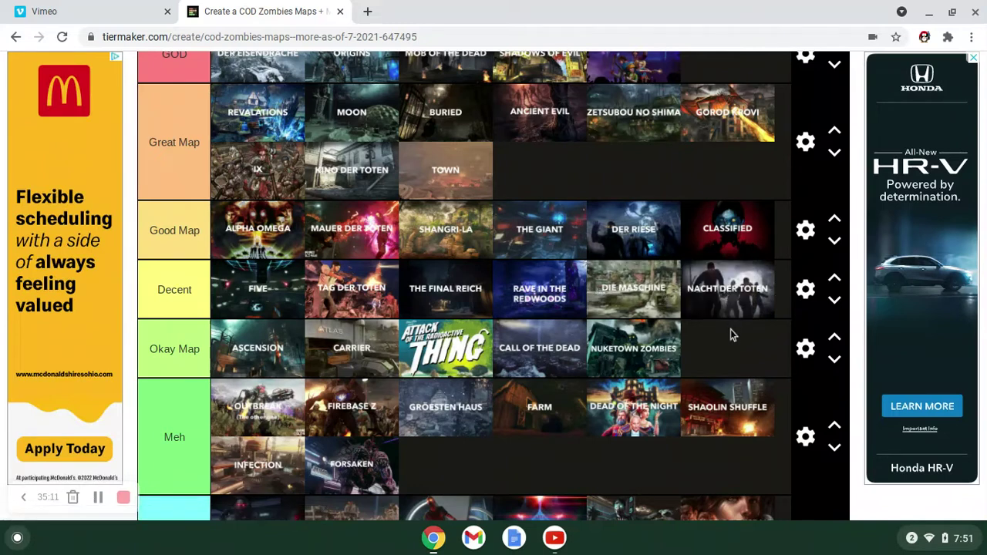
mouse_move(731, 330)
mouse_down()
mouse_move(731, 344)
mouse_move(728, 310)
mouse_up()
Move Call of the Dead to second place in the Okay Map tier, between Ascension and Carrier.
drag(543, 368, 313, 365)
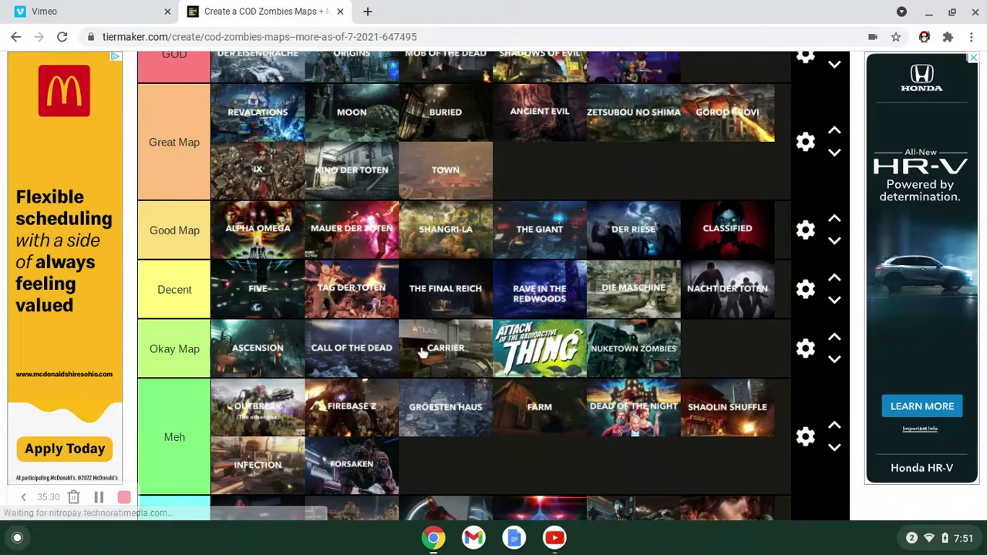
Reorder the Okay Map tier as Ascension, Call of the Dead, Nuketown Zombies, Attack of the Radioactive Thing, Carrier.
drag(633, 351, 414, 354)
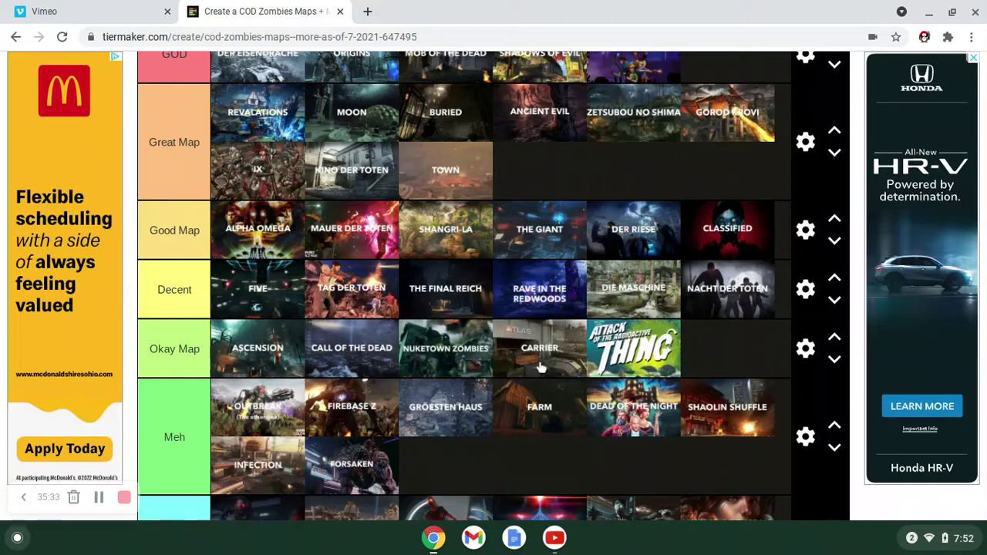
drag(540, 351, 633, 351)
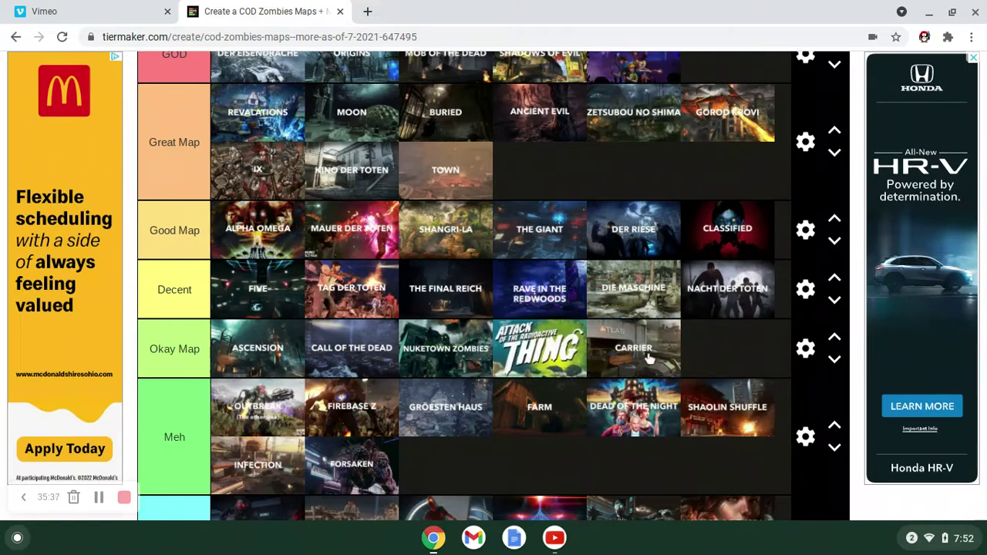
Reorder the Meh tier as Dead of the Night, Outbreak (the other one), Firebase Z, Forsaken, Farm, Shaolin Shuffle, Infection, Gröesten Haus.
scroll(280, 428, down, 2)
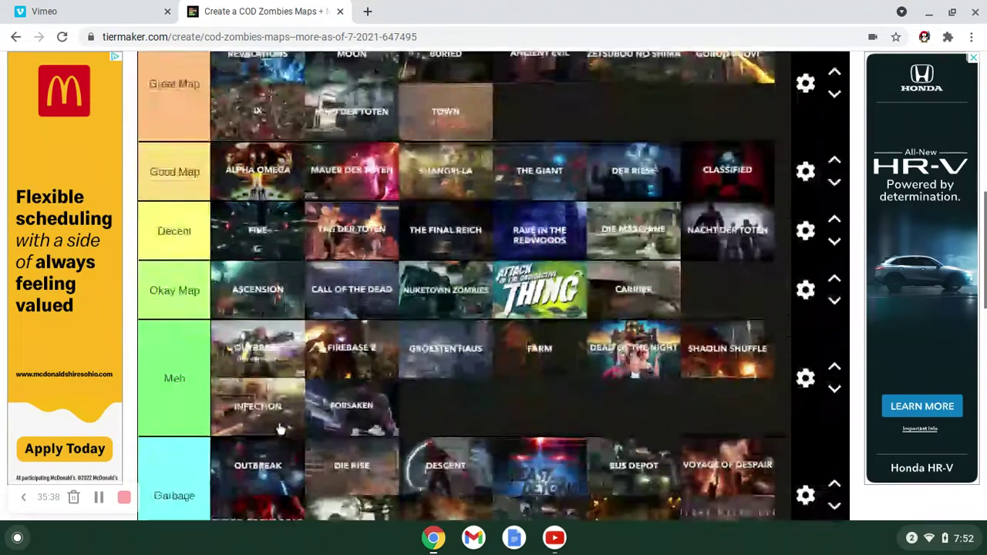
scroll(422, 400, down, 2)
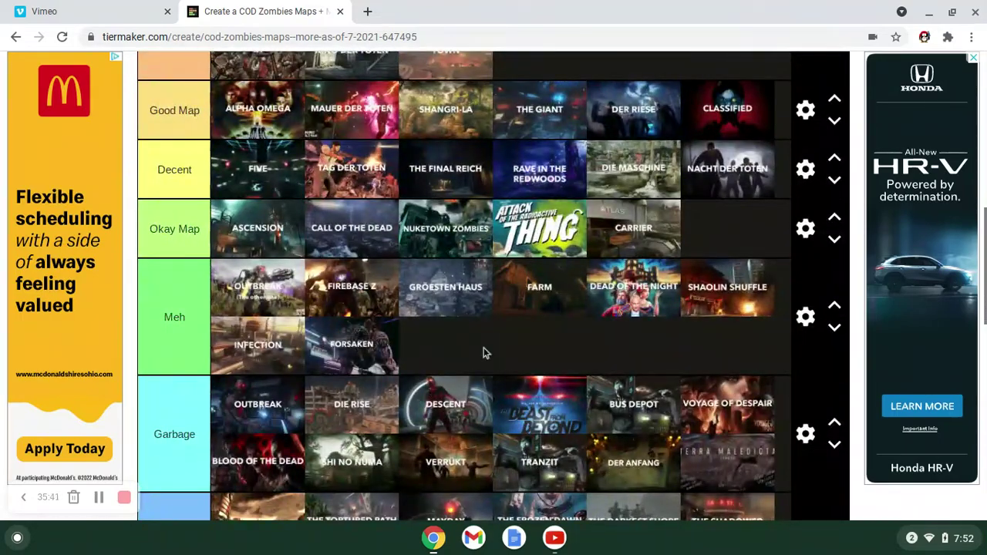
drag(592, 312, 199, 301)
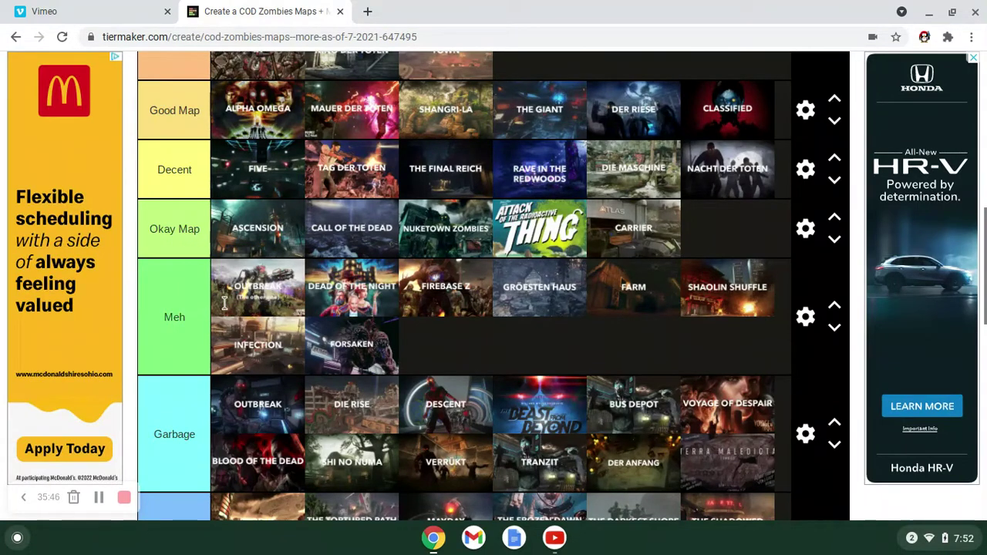
drag(285, 292, 438, 287)
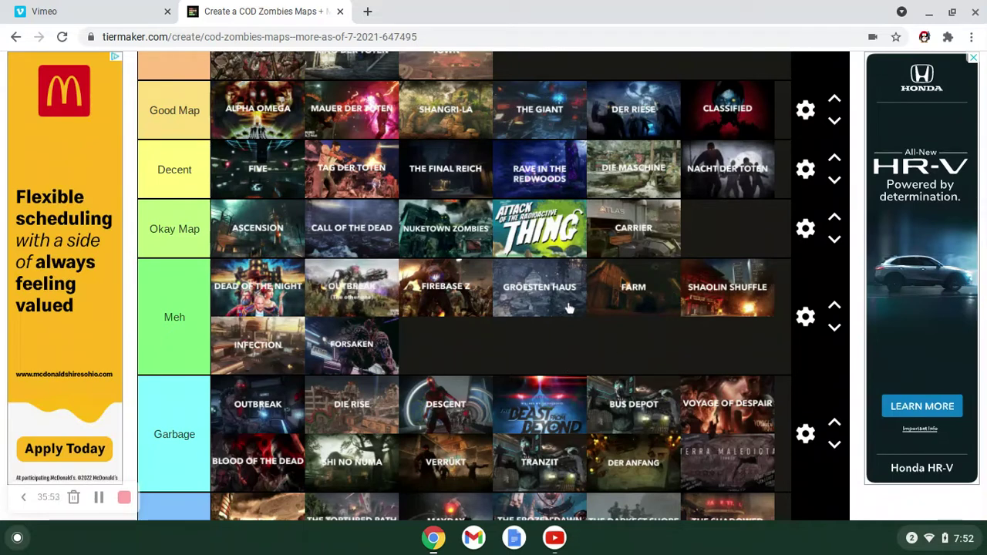
drag(568, 312, 480, 361)
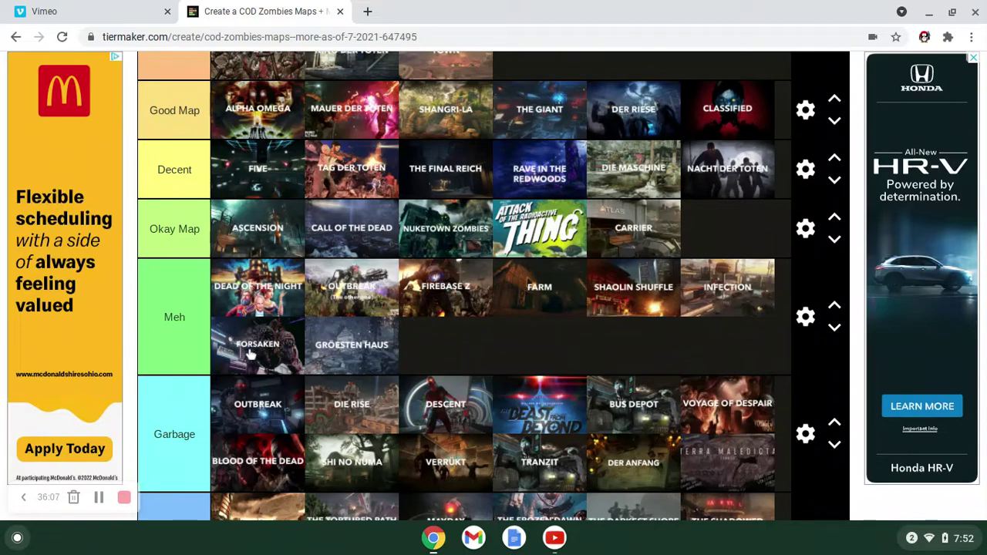
drag(374, 340, 522, 299)
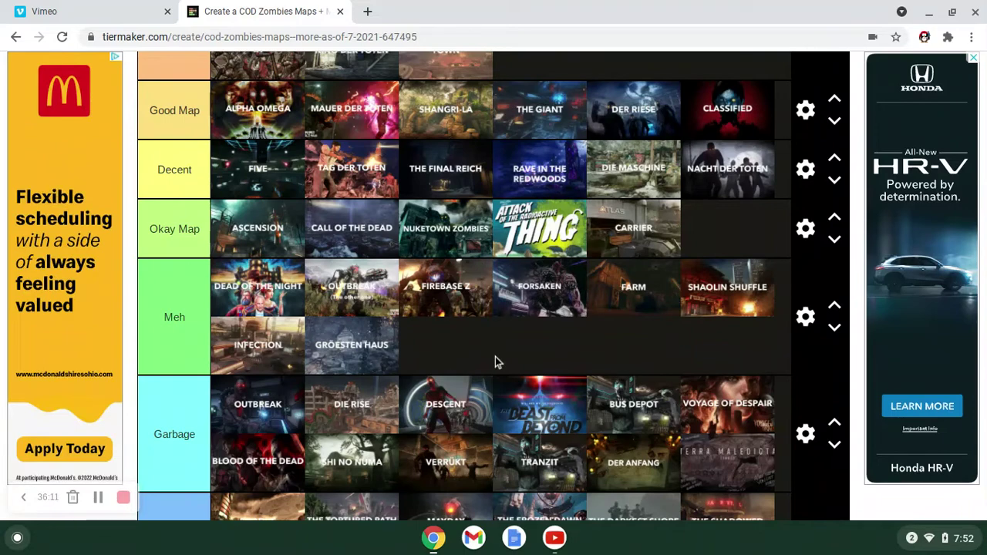
Reorder the Garbage tier to begin with Blood of the Dead, Voyage of Despair, Tranzit, Shi No Numa, Verrukt, Die Rise, Outbreak.
scroll(495, 357, down, 1)
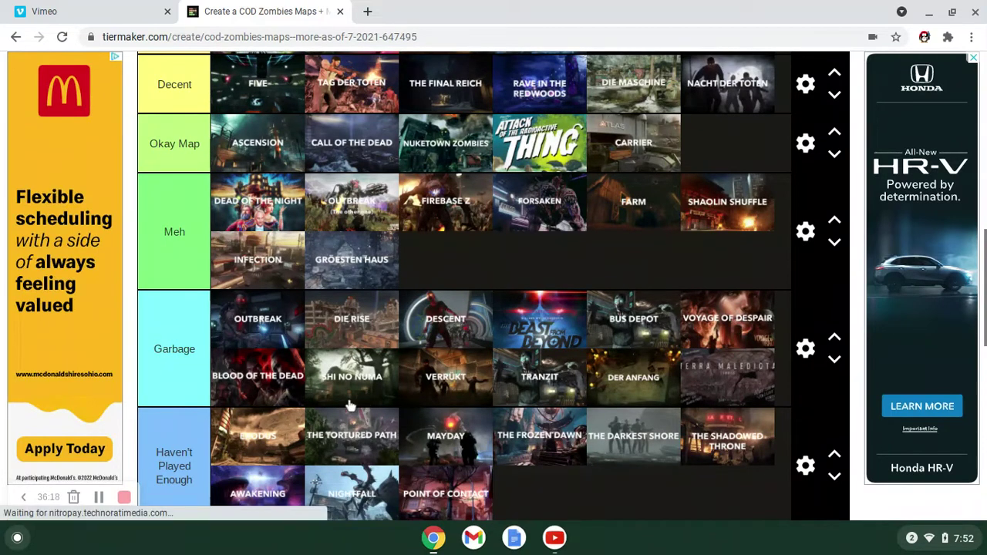
drag(245, 389, 228, 324)
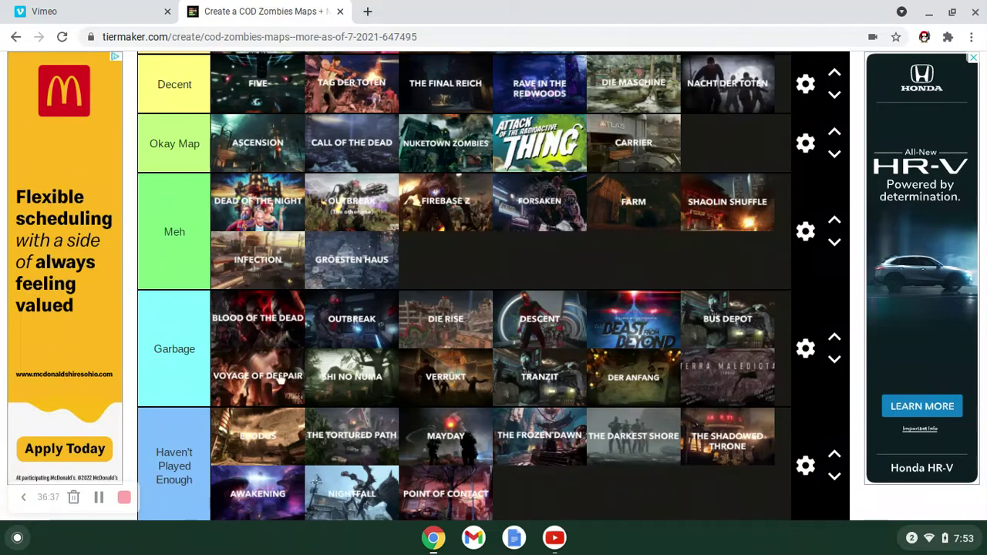
drag(281, 378, 362, 321)
drag(378, 384, 445, 315)
drag(469, 389, 539, 324)
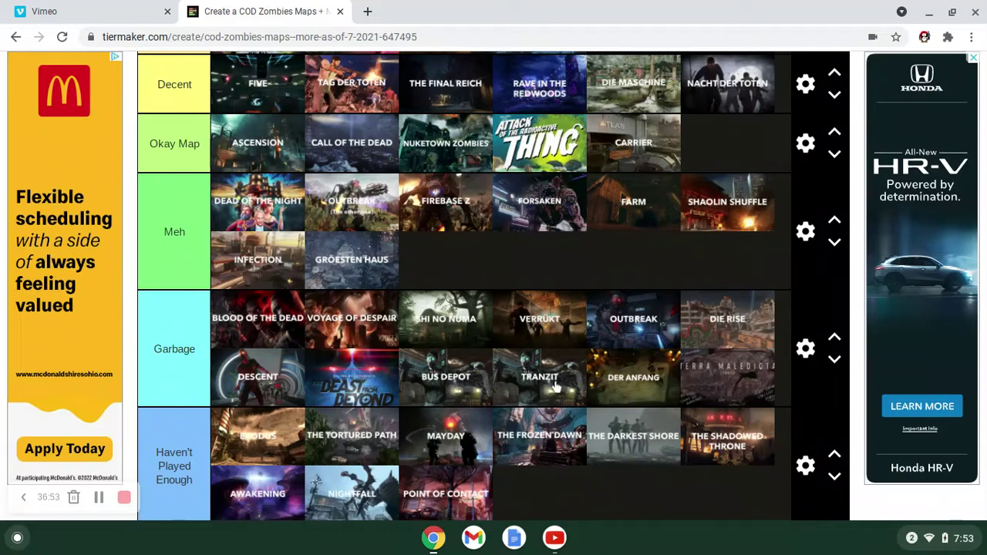
drag(547, 383, 445, 319)
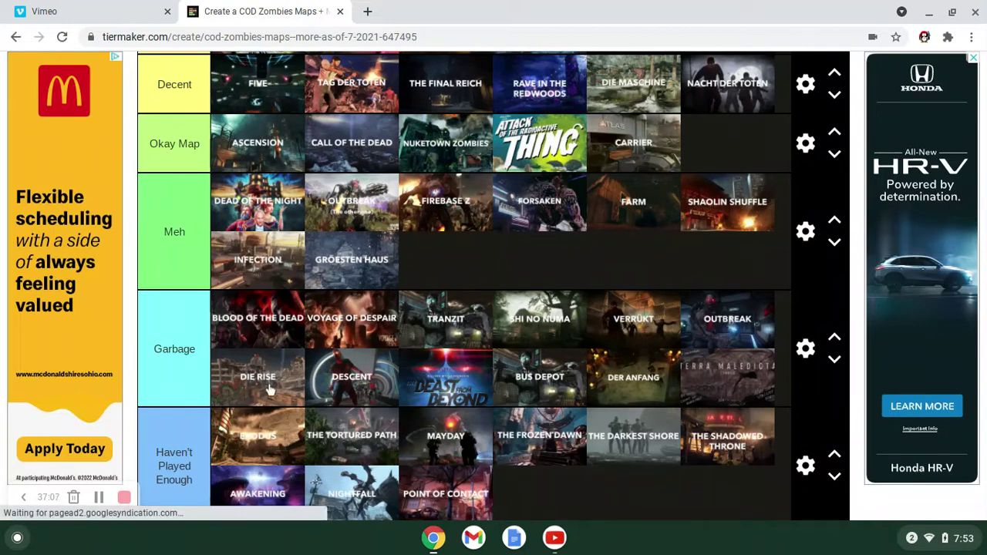
drag(266, 392, 708, 331)
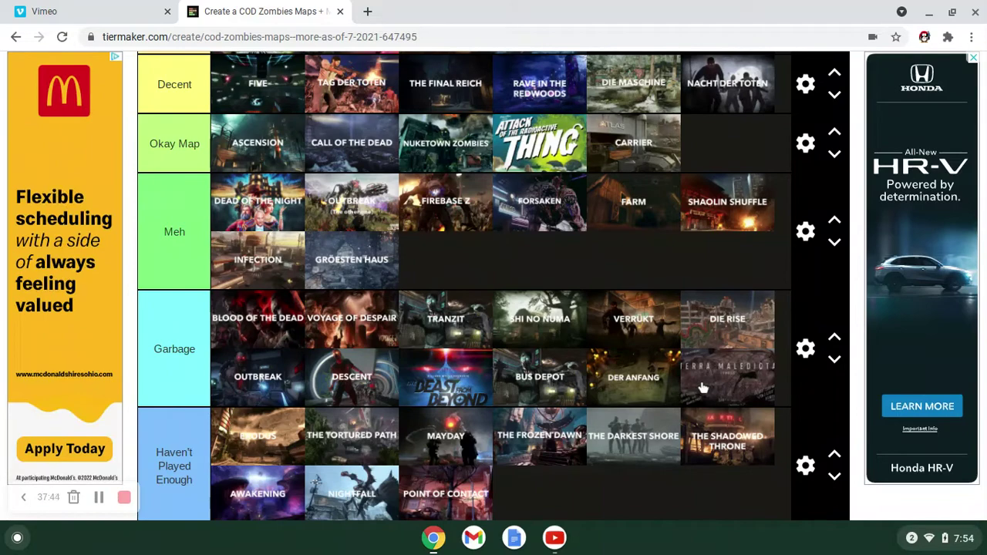
Order the Haven't Played Enough tier as The Frozen Dawn, Awakening, The Shadowed Throne, The Tortured Path, Mayday, The Darkest Shore, Exodus, Point of Contact, Nightfall.
scroll(629, 425, down, 1)
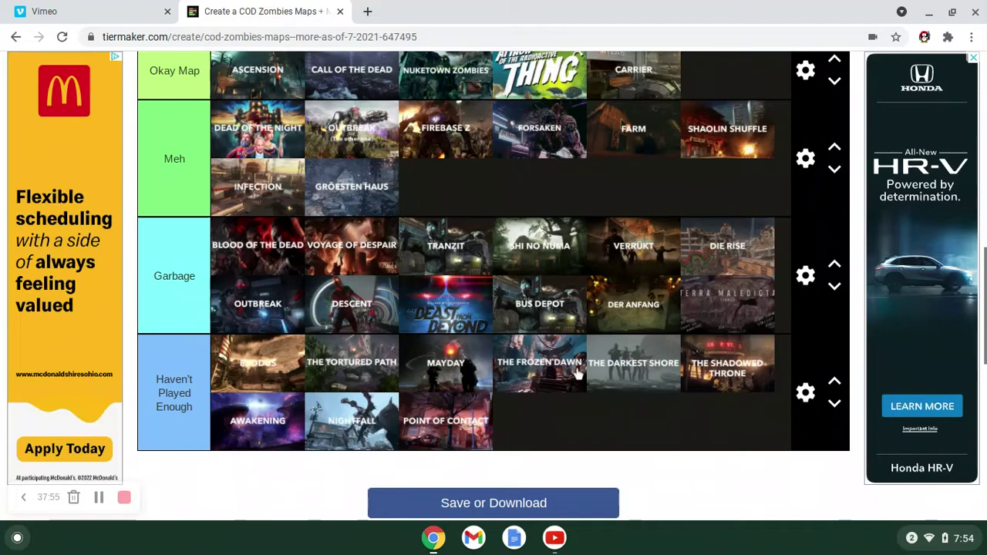
drag(549, 369, 231, 369)
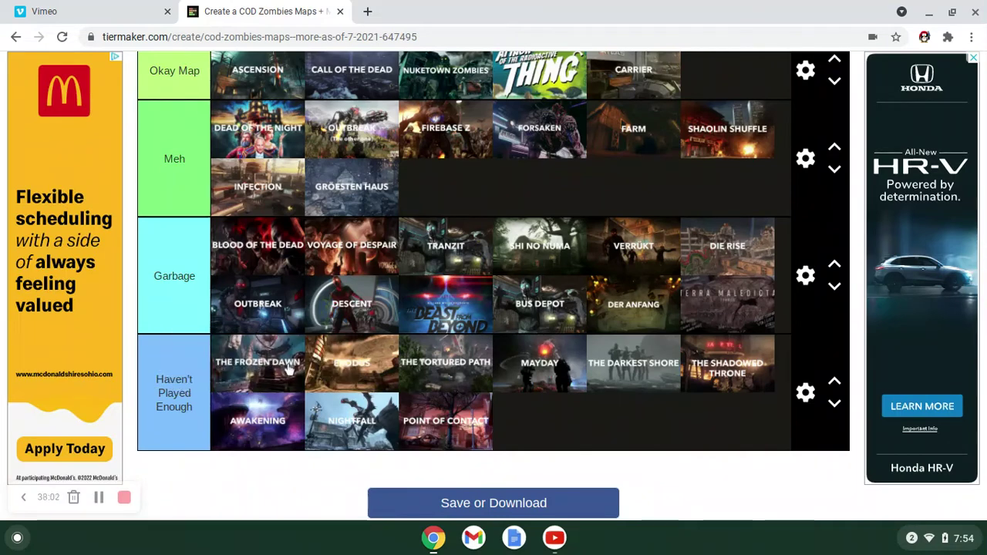
drag(249, 434, 352, 361)
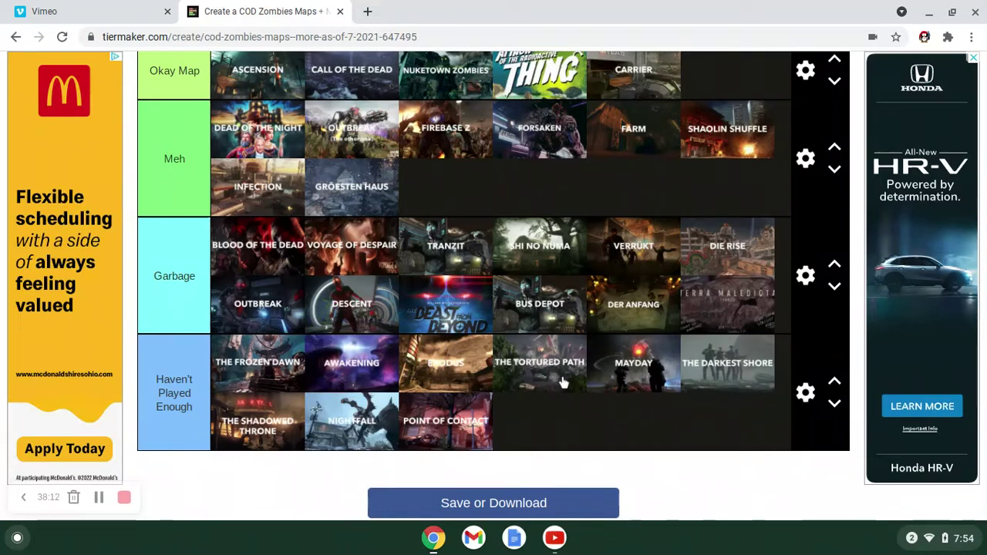
drag(563, 382, 410, 378)
drag(287, 422, 476, 366)
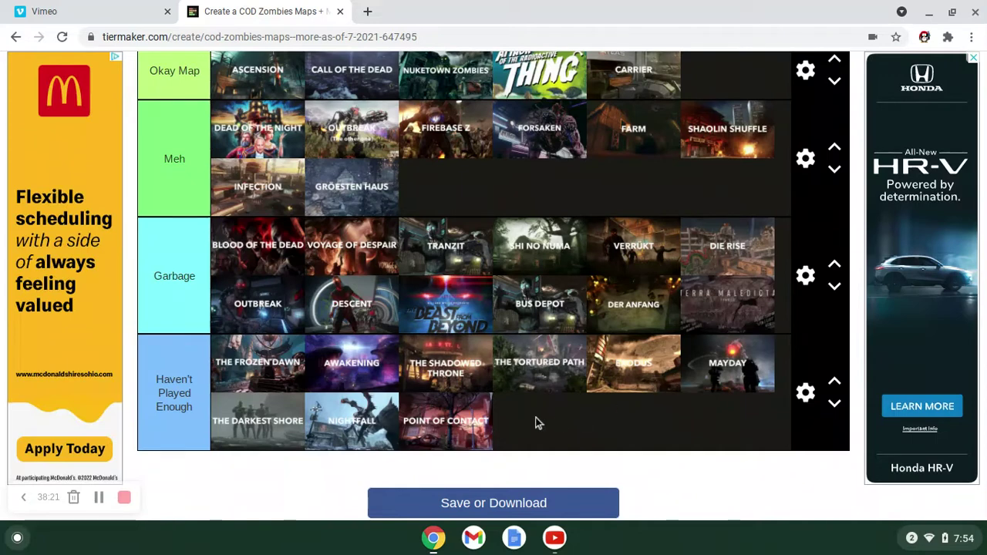
drag(654, 377, 594, 381)
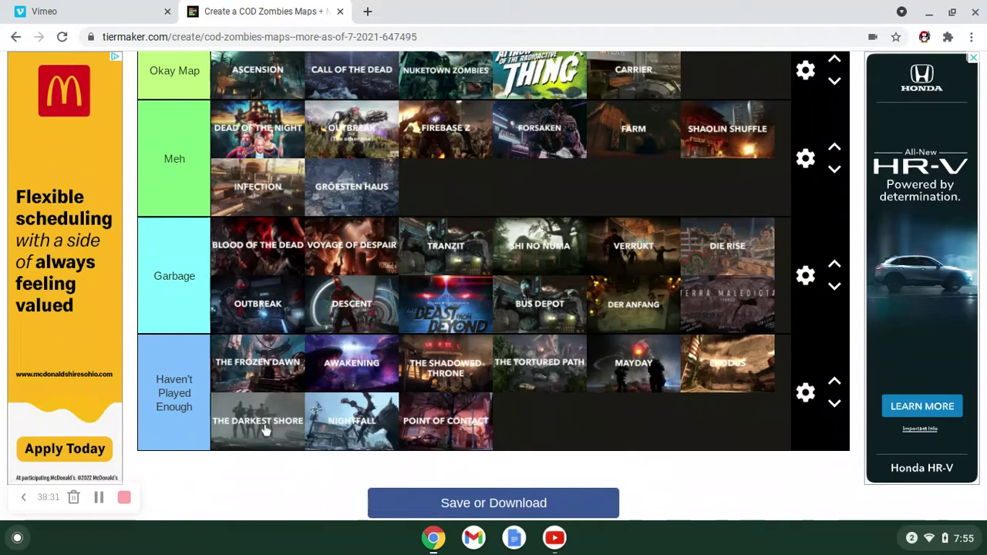
drag(262, 433, 705, 363)
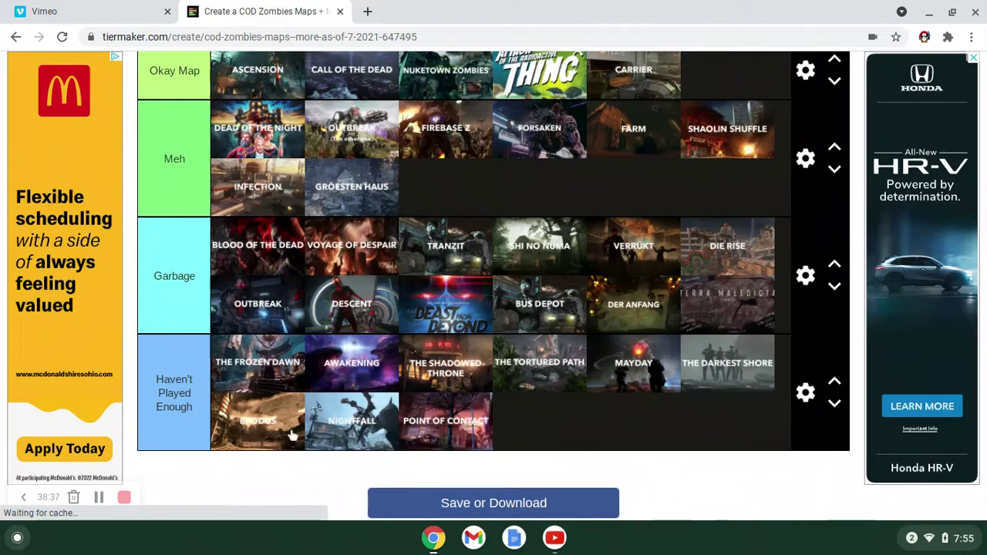
drag(386, 432, 451, 426)
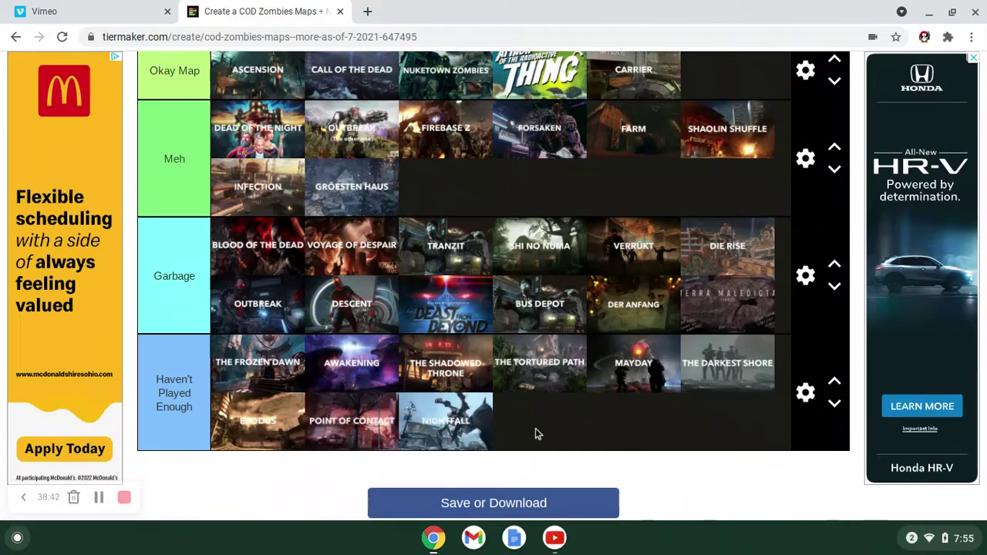
Move Dead of the Night to the end of the Okay Map tier and Carrier into the Meh tier between Firebase Z and Forsaken.
scroll(699, 420, up, 3)
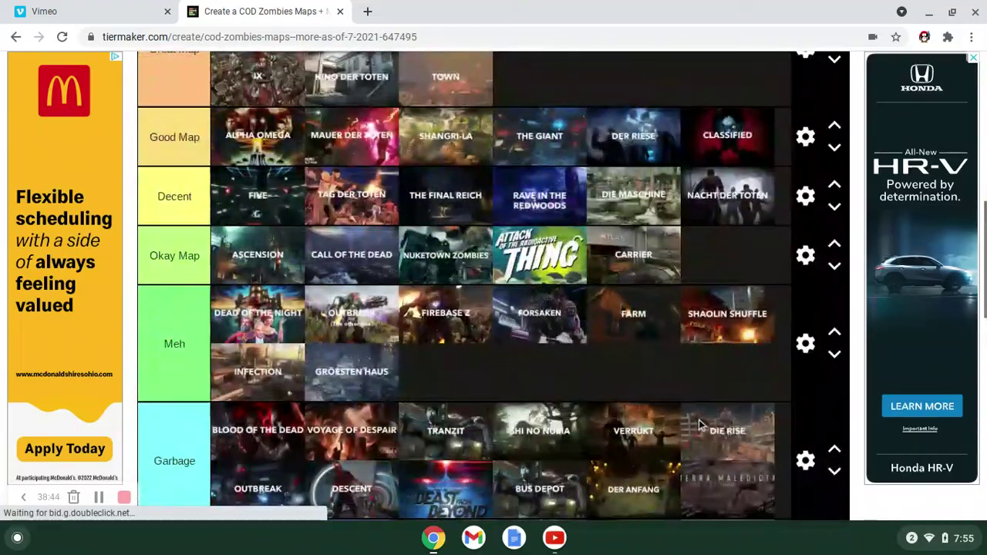
scroll(699, 420, up, 3)
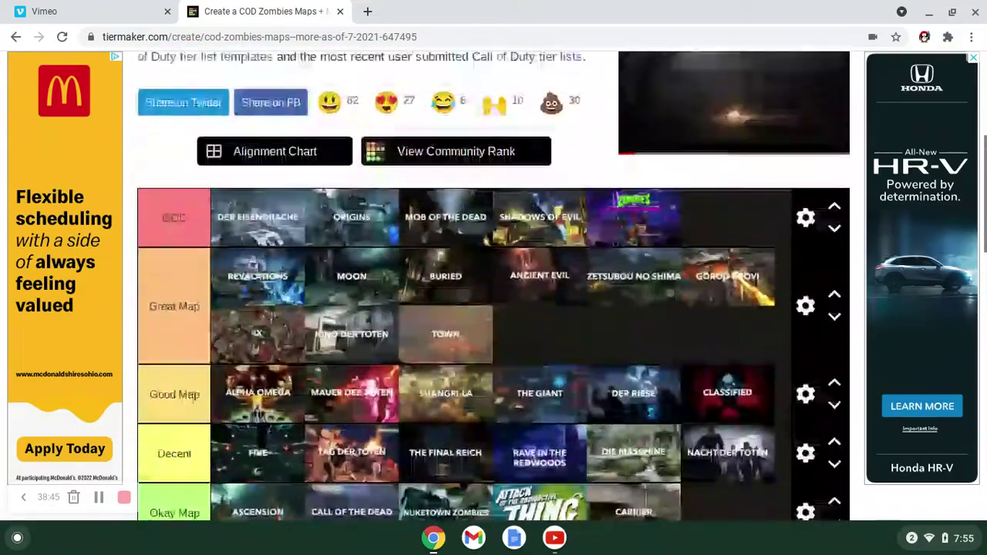
scroll(494, 309, down, 2)
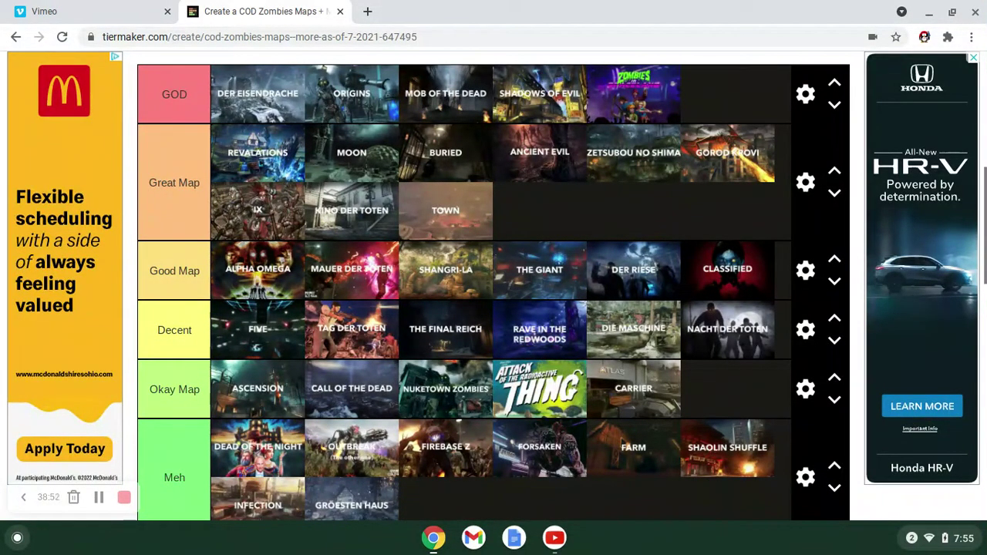
scroll(494, 285, down, 1)
scroll(361, 149, down, 2)
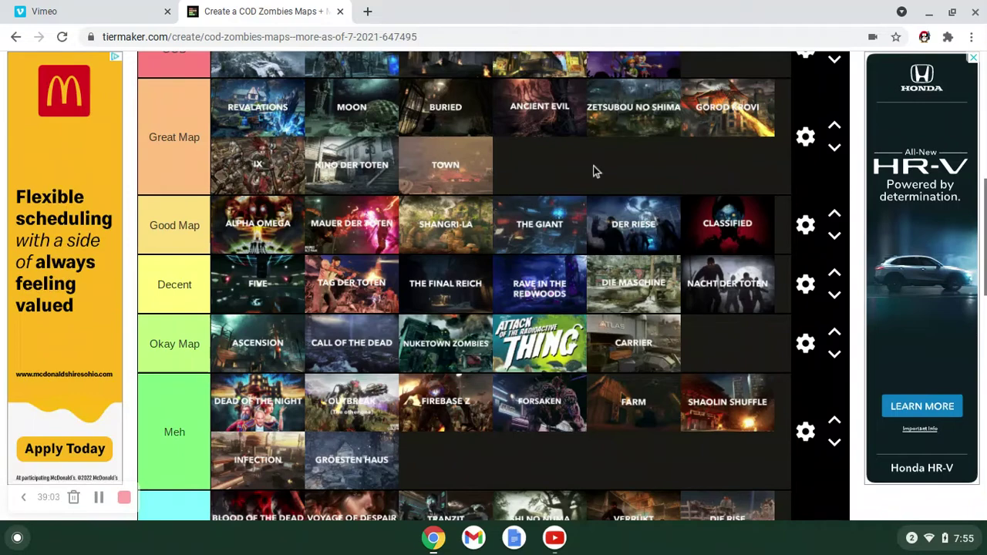
scroll(593, 171, down, 2)
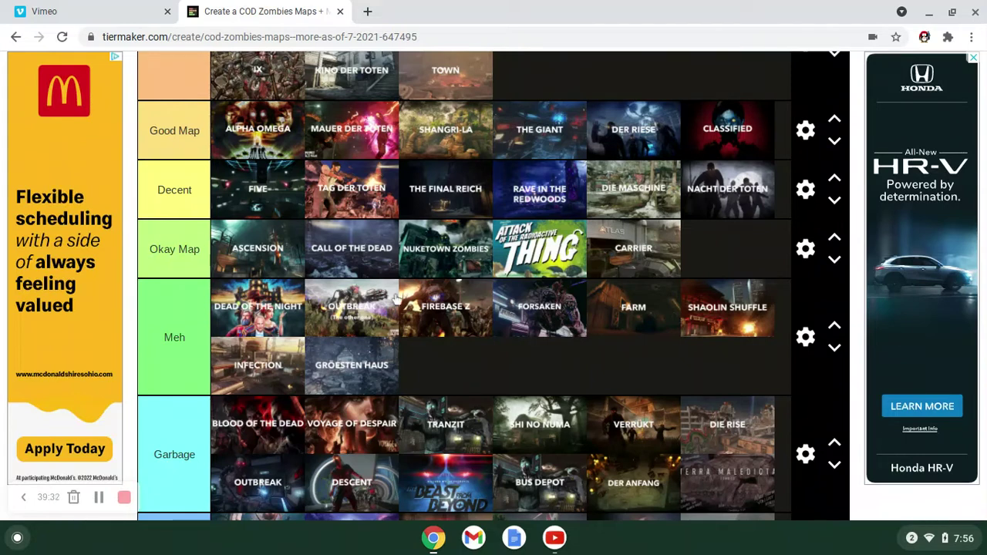
drag(432, 295, 629, 246)
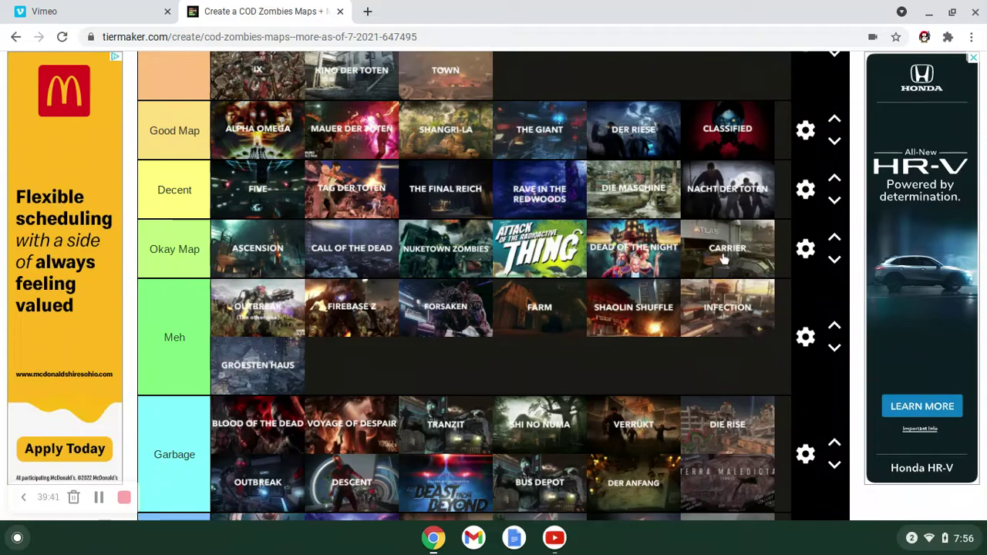
drag(721, 260, 243, 302)
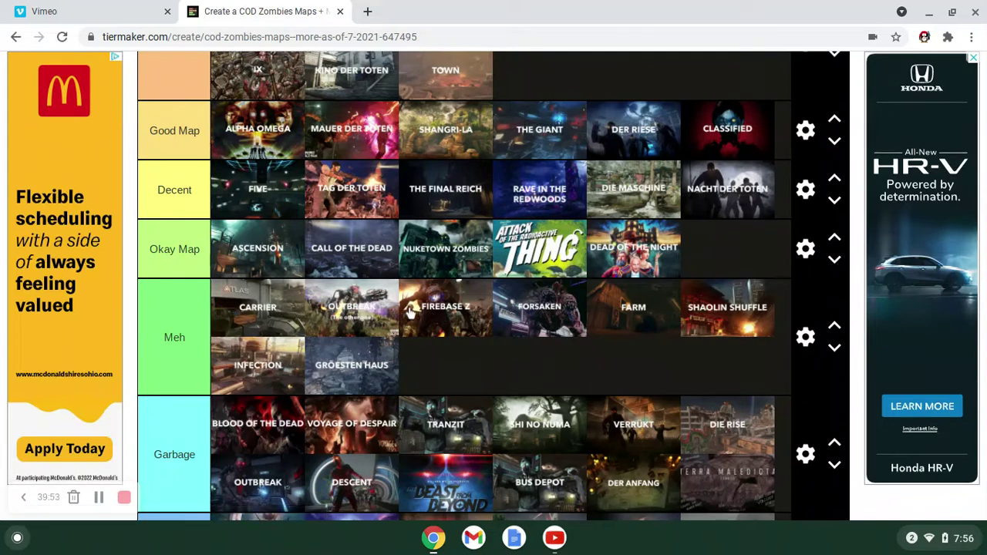
drag(282, 301, 514, 310)
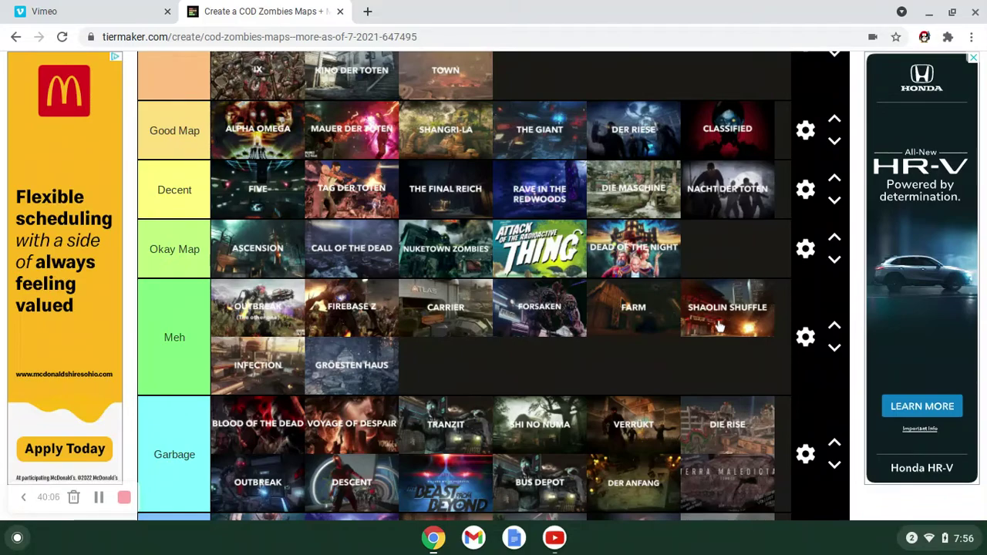
Review the finished tier list from the GOD tier to Haven't Played Enough, and switch to the Vimeo recording page.
scroll(465, 363, down, 1)
scroll(465, 363, down, 2)
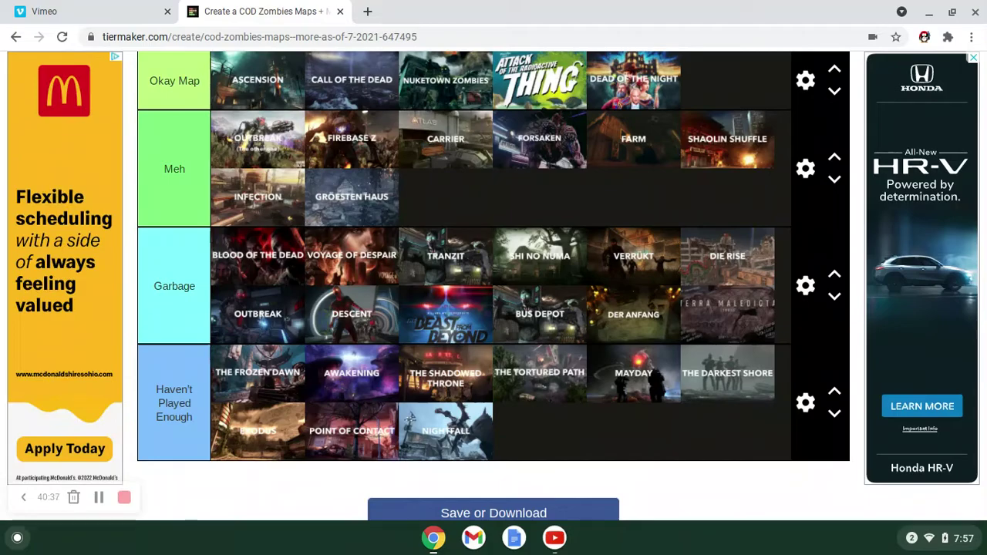
scroll(557, 424, up, 5)
scroll(557, 430, down, 6)
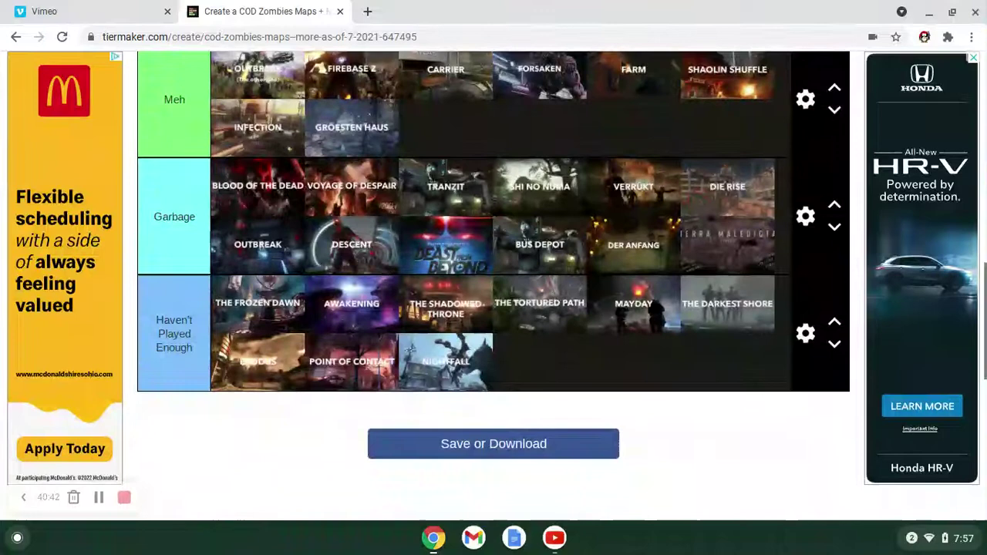
click(77, 9)
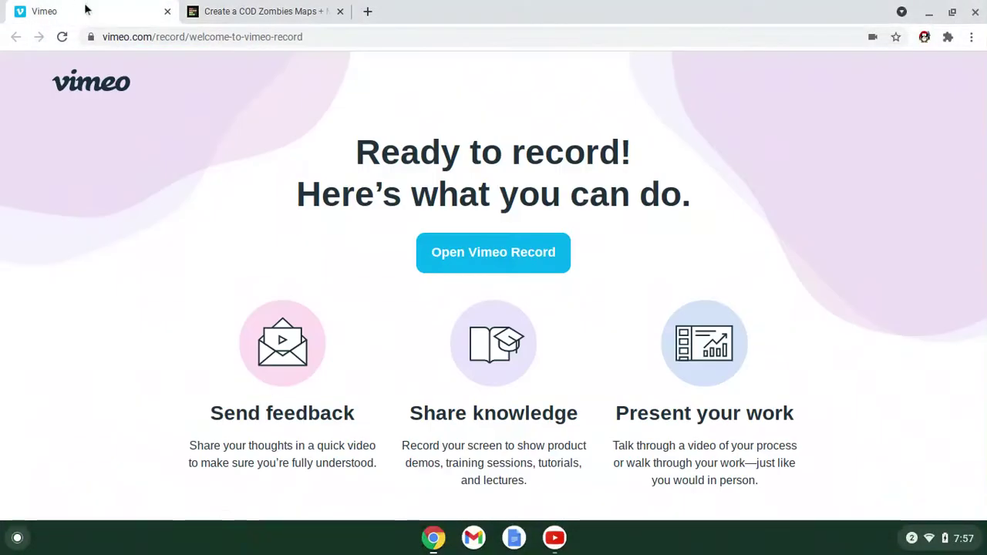